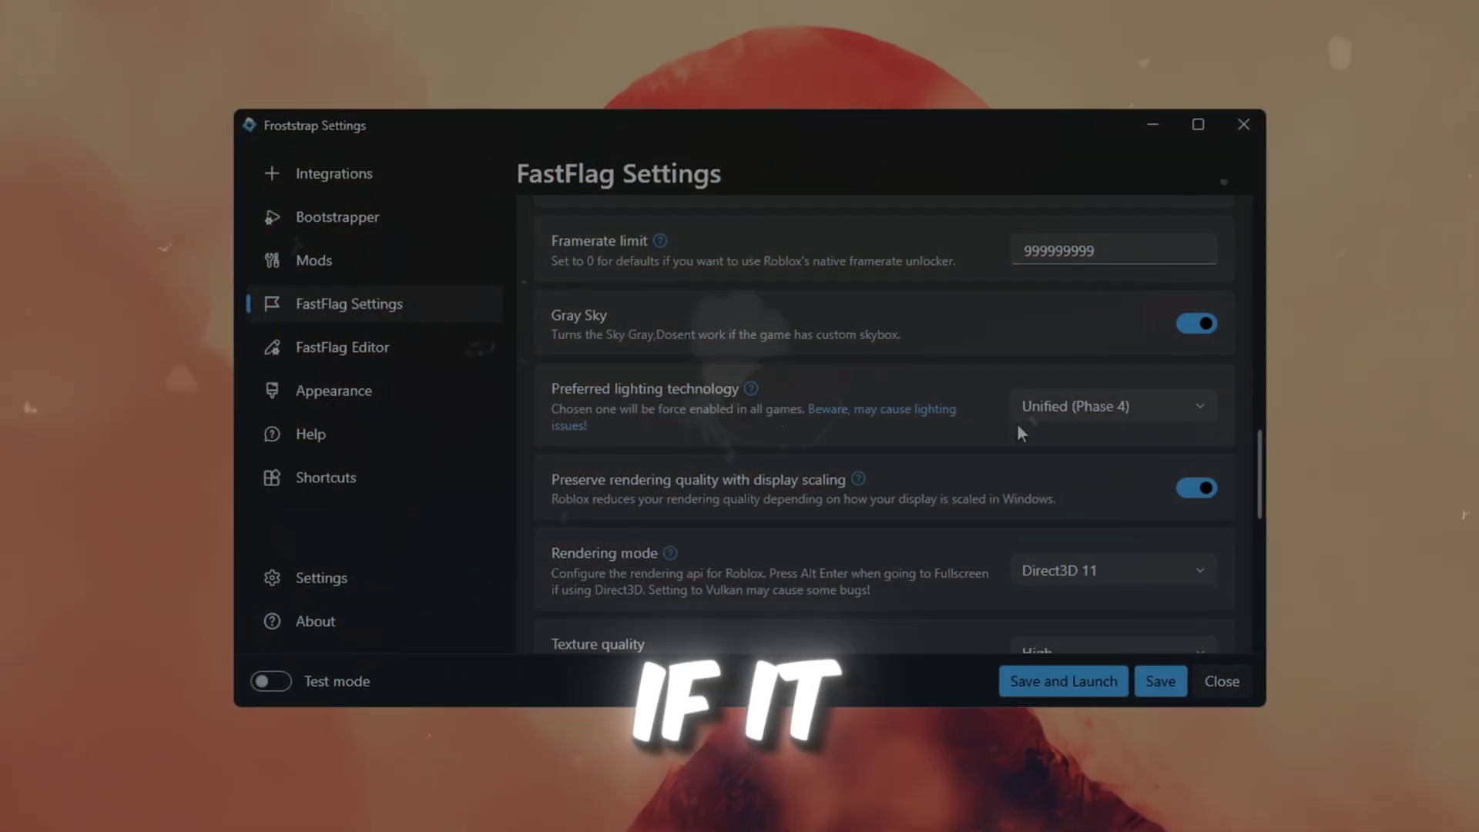
Set the Dynamic Resolution FastFlag to 1080p
scroll(979, 388, down, 3)
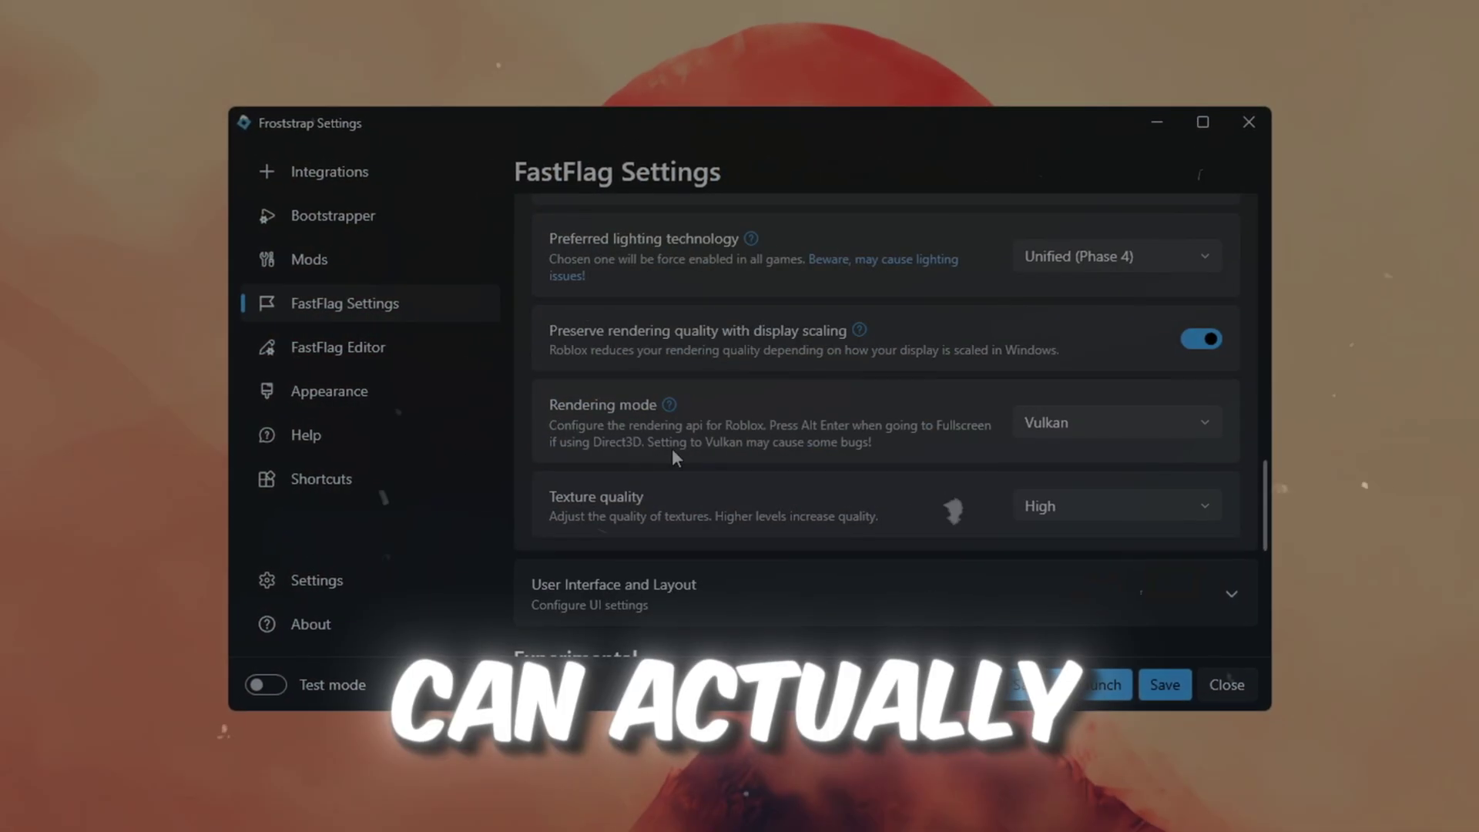
scroll(979, 388, down, 10)
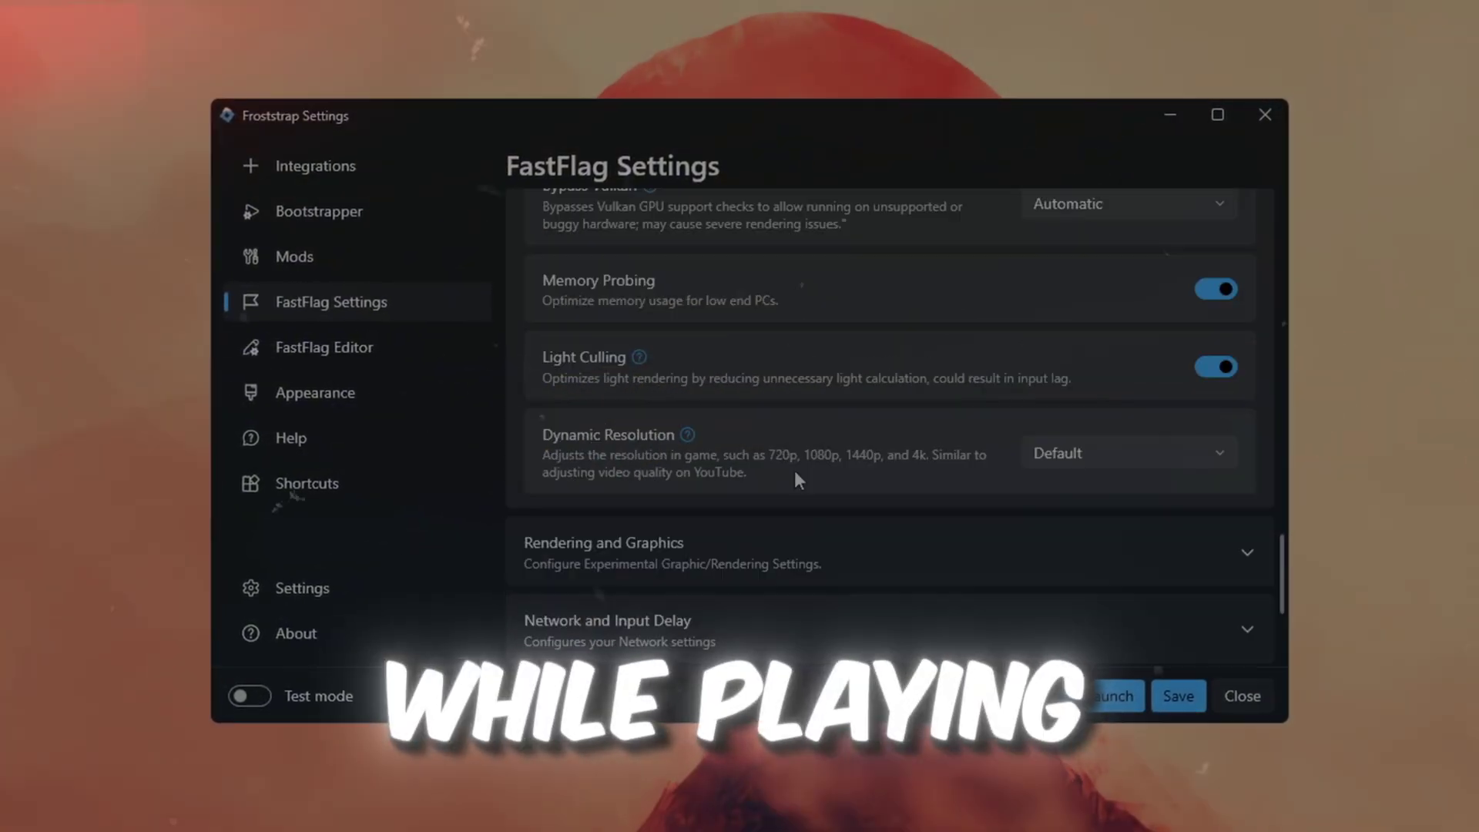
click(1113, 402)
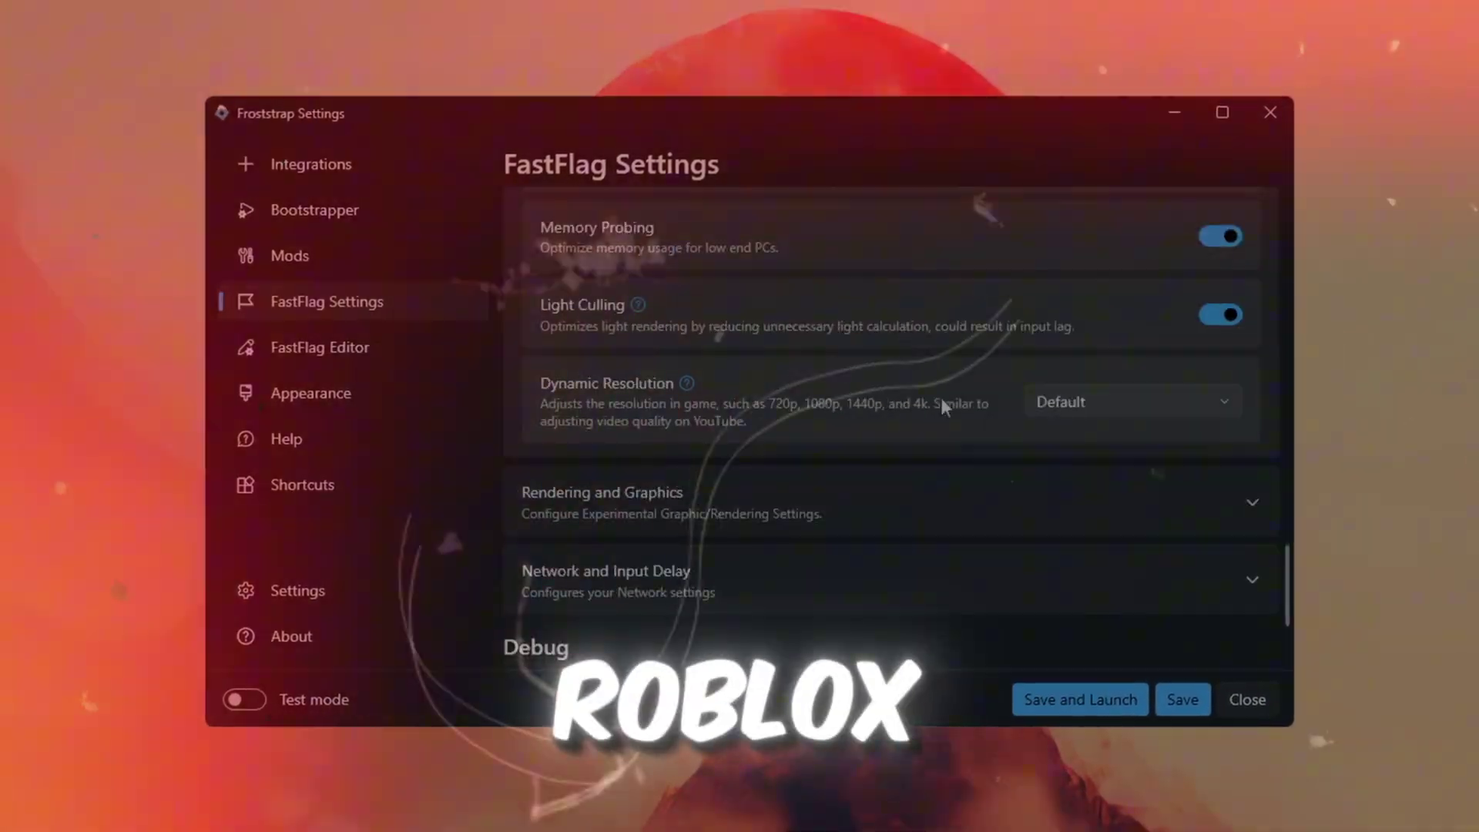
click(1065, 699)
Expand Rendering and Graphics and Network and Input Delay, then select the Buffer Length value 1024
click(637, 497)
scroll(759, 354, down, 8)
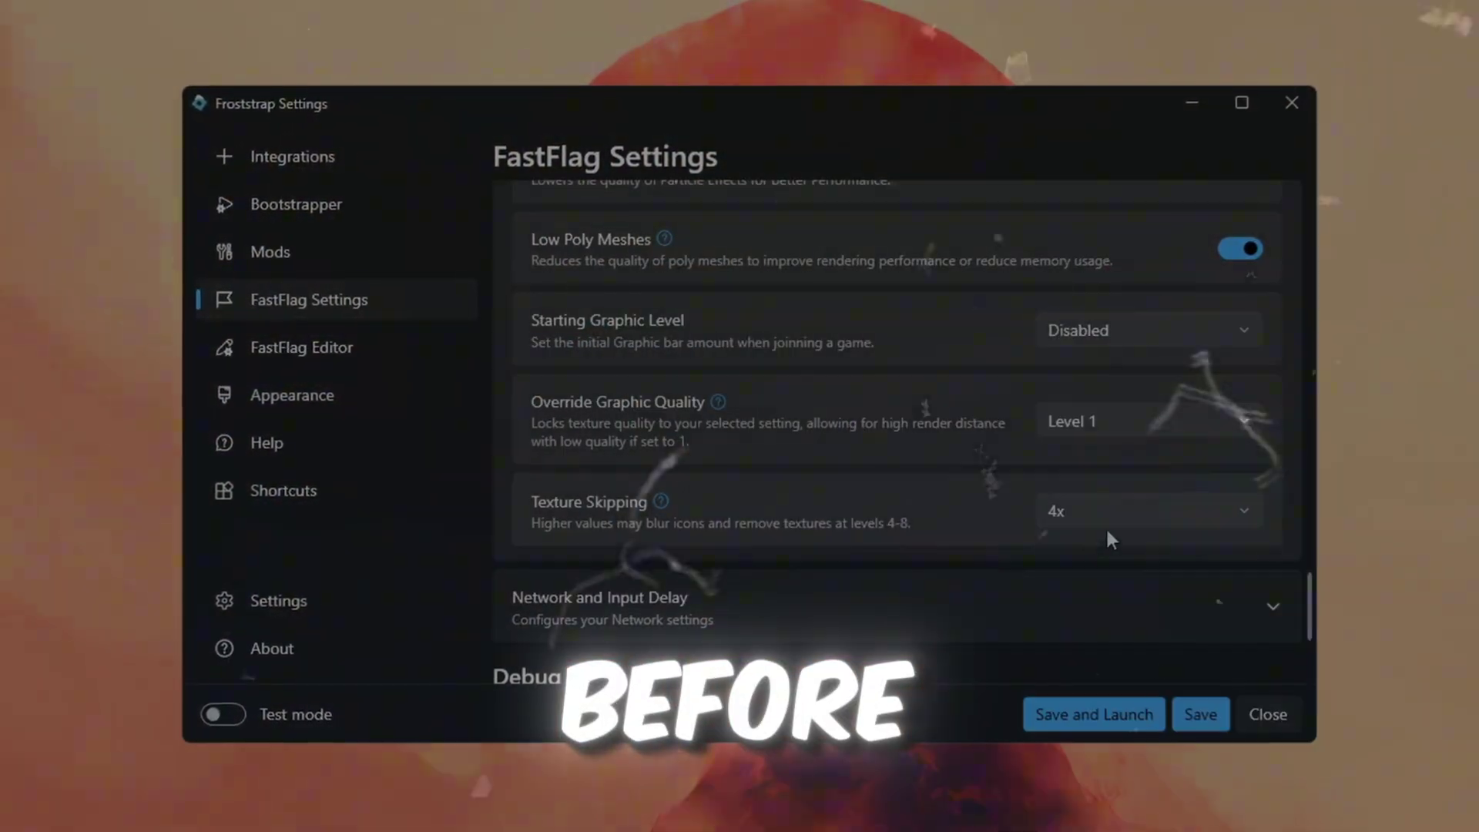
click(783, 601)
scroll(932, 420, down, 10)
double_click(1081, 518)
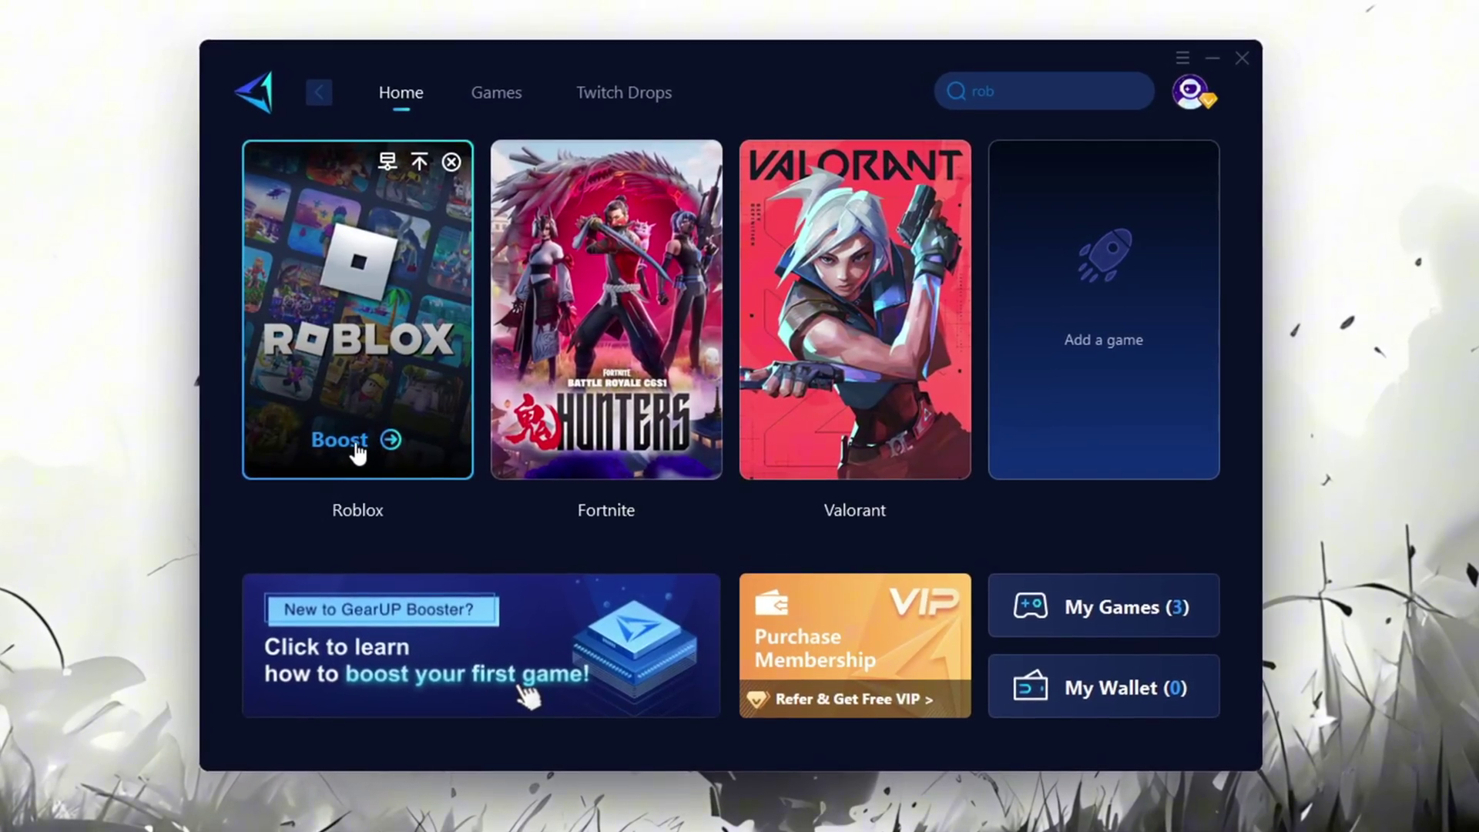
Boost Roblox in GearUP Booster and look over the server region choices
click(354, 447)
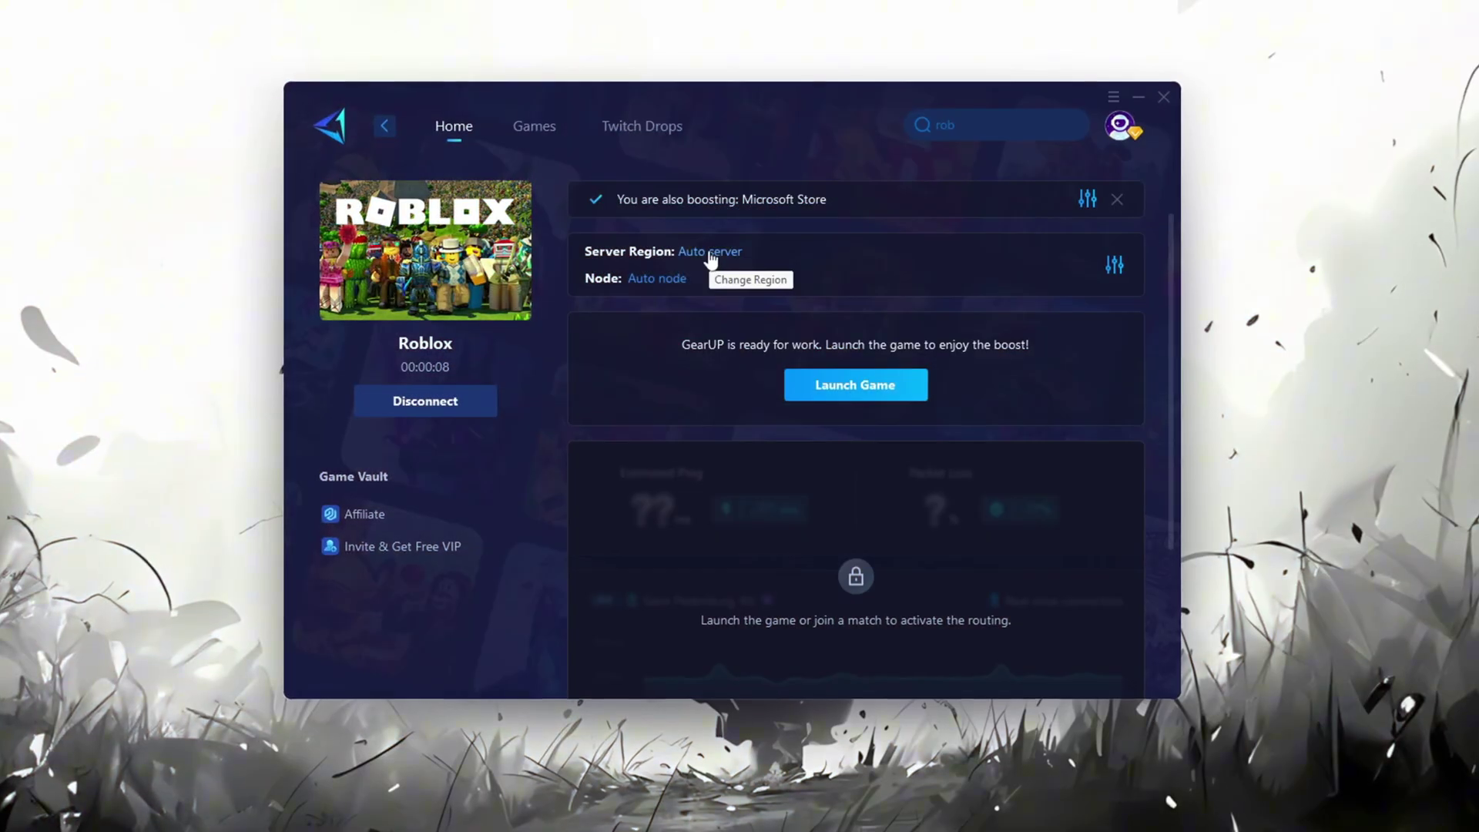
click(710, 254)
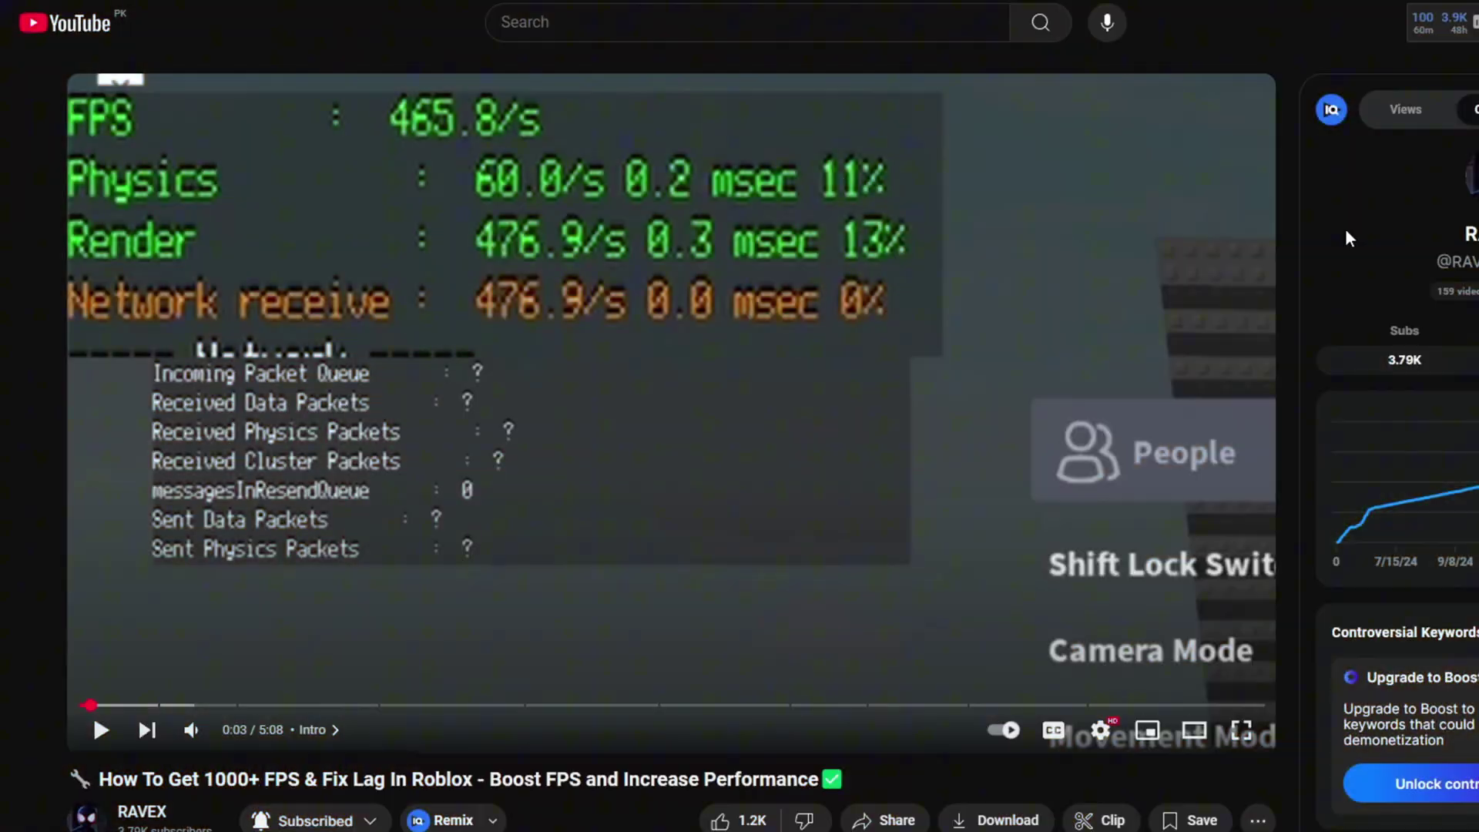
scroll(1348, 237, down, 6)
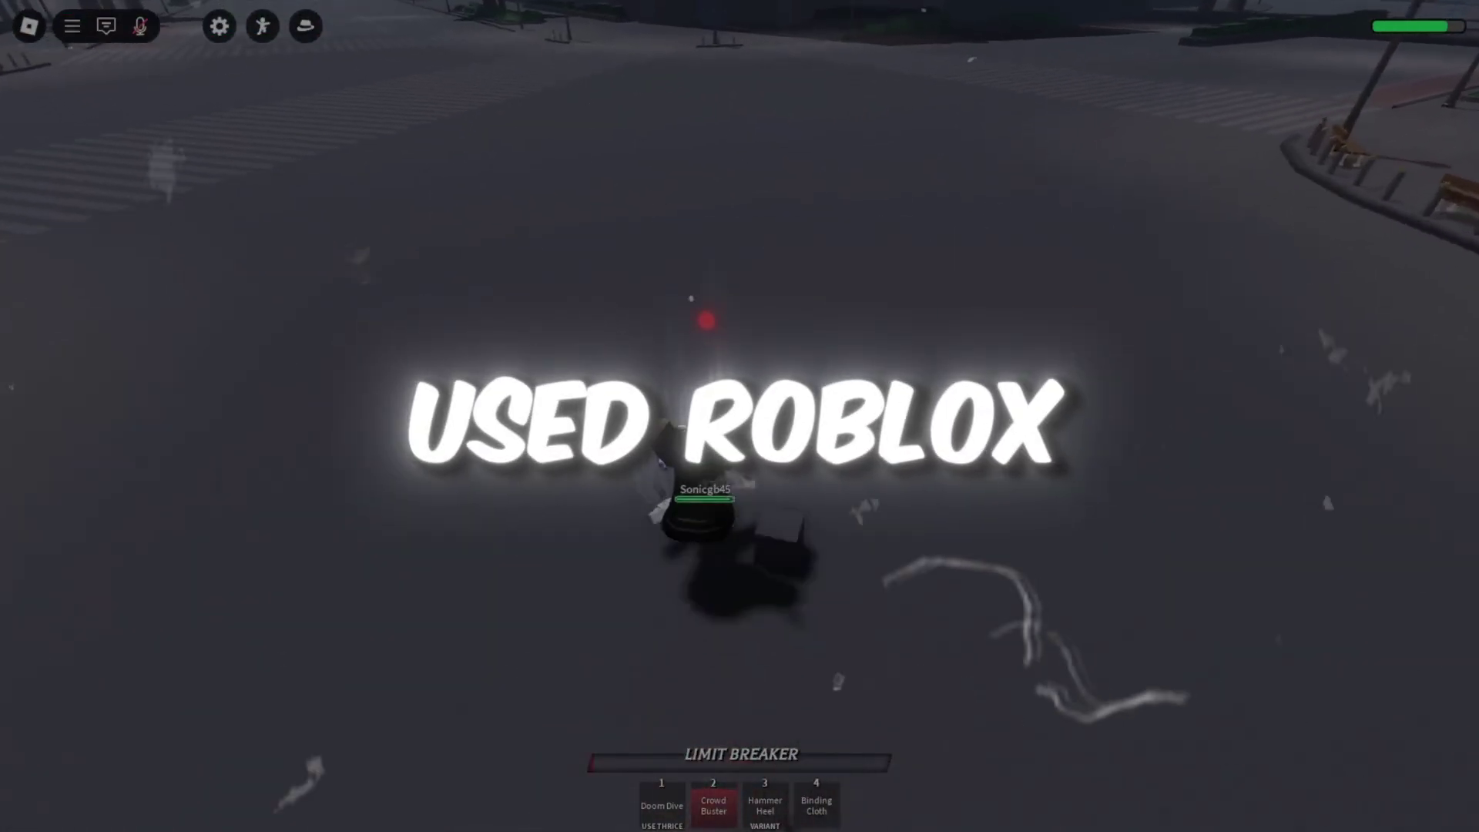
Use the Doom Dive attack in game, then scroll through the RAVEX blog's FPS Boost posts
key(1)
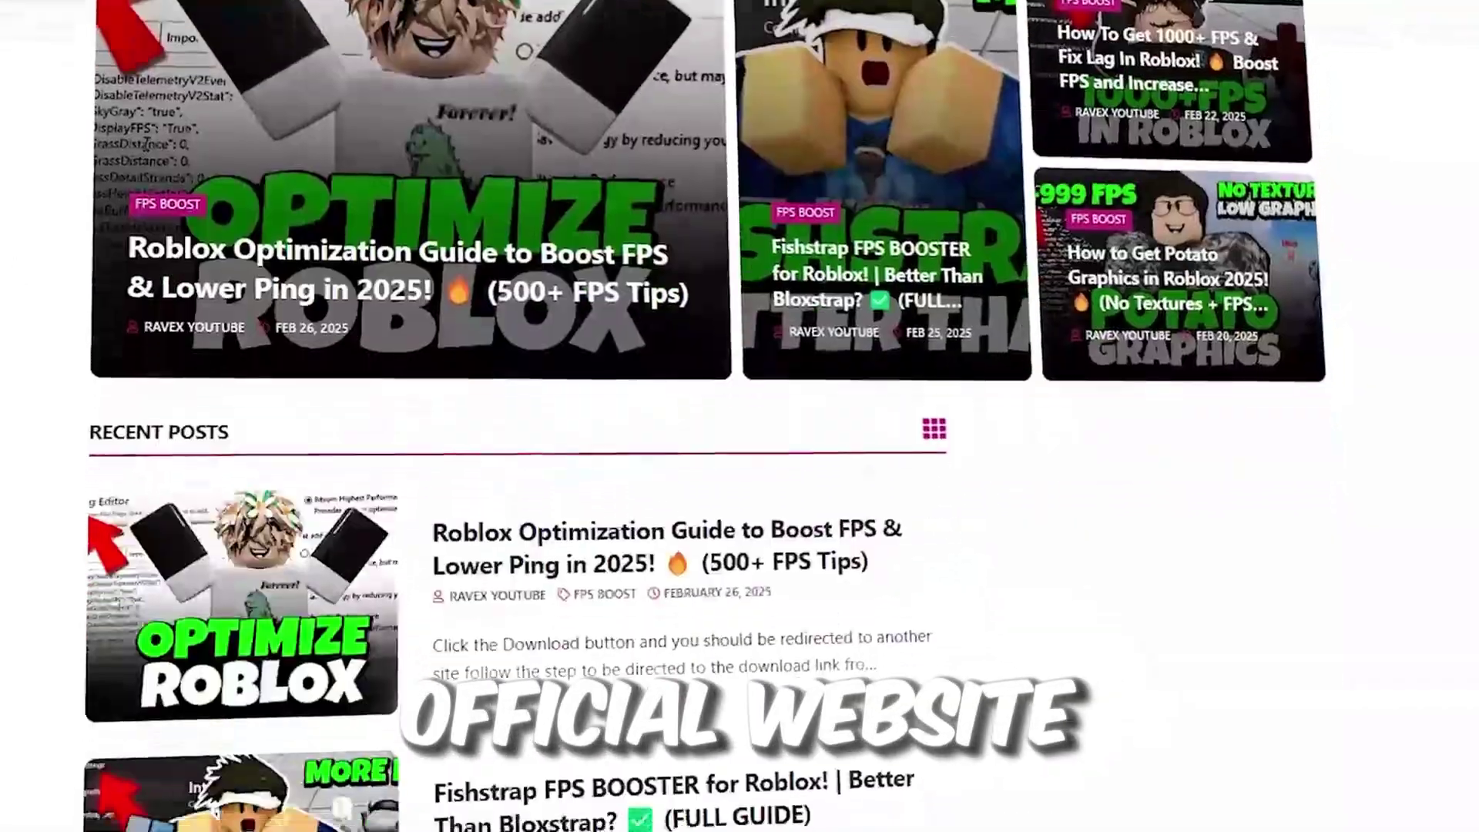
scroll(739, 416, down, 10)
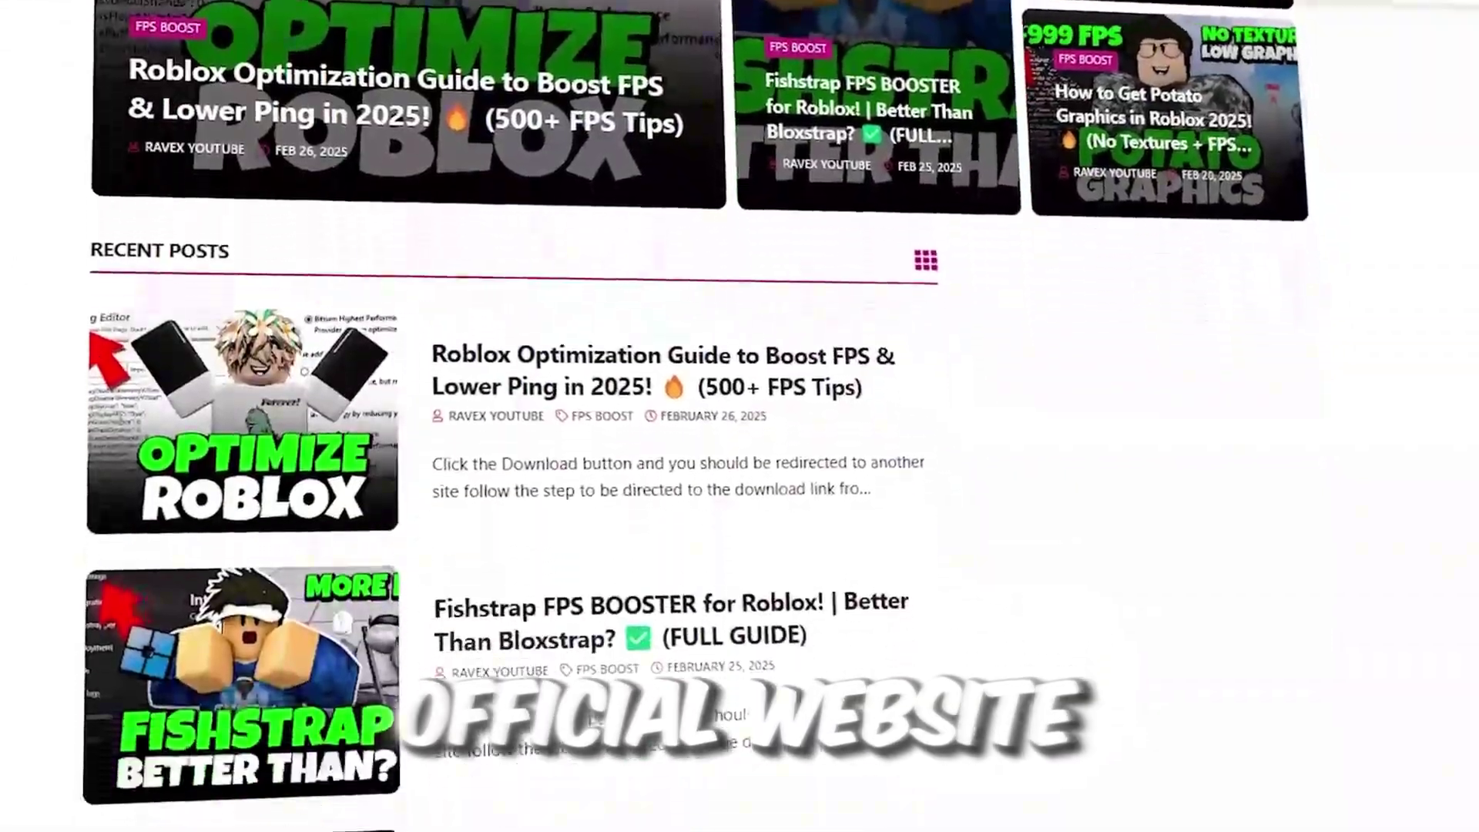
scroll(740, 416, down, 2)
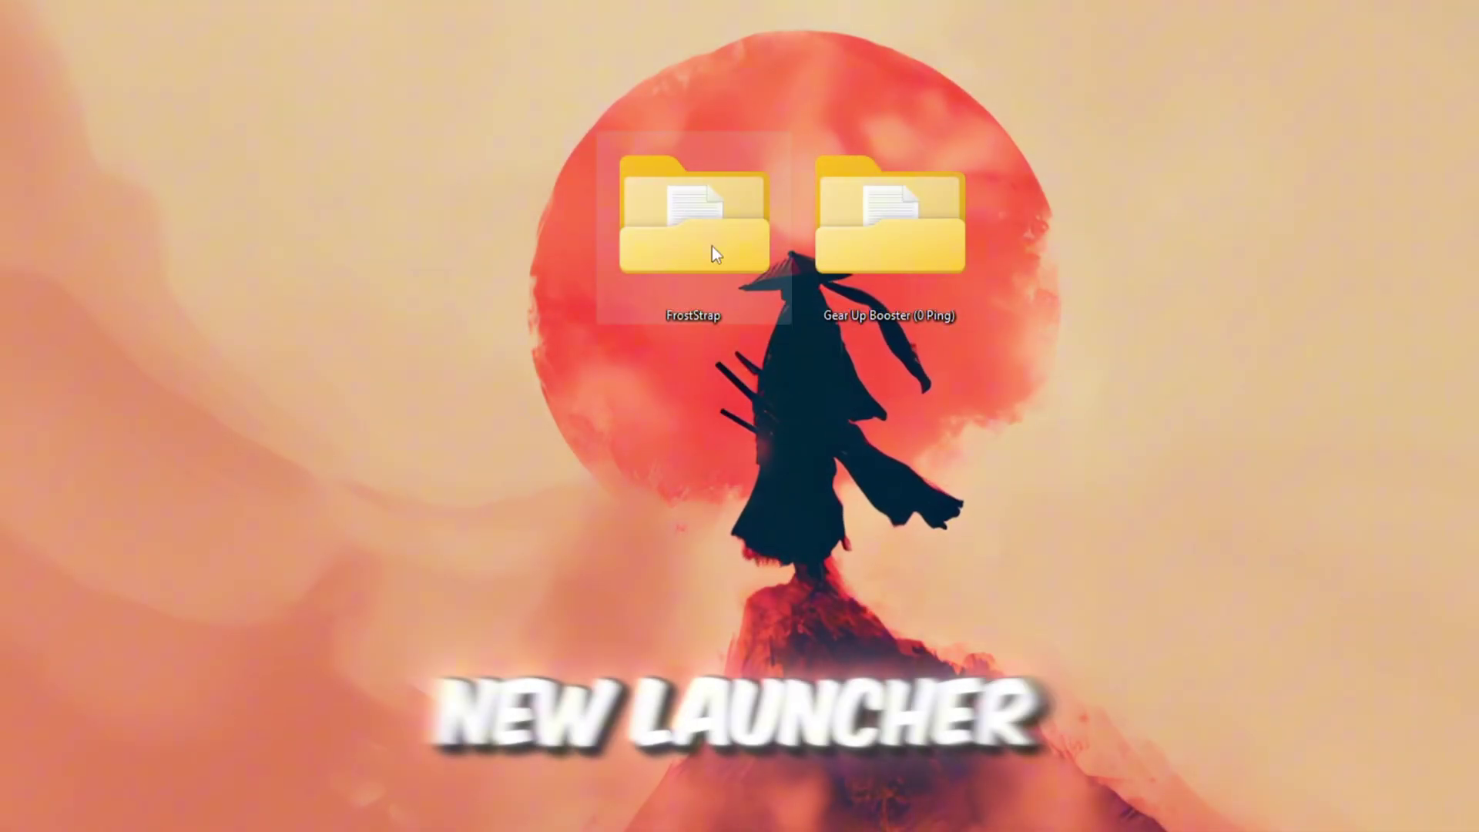
Open the desktop FrostStrap folder and select the Froststrap shortcut inside
double_click(711, 247)
click(636, 304)
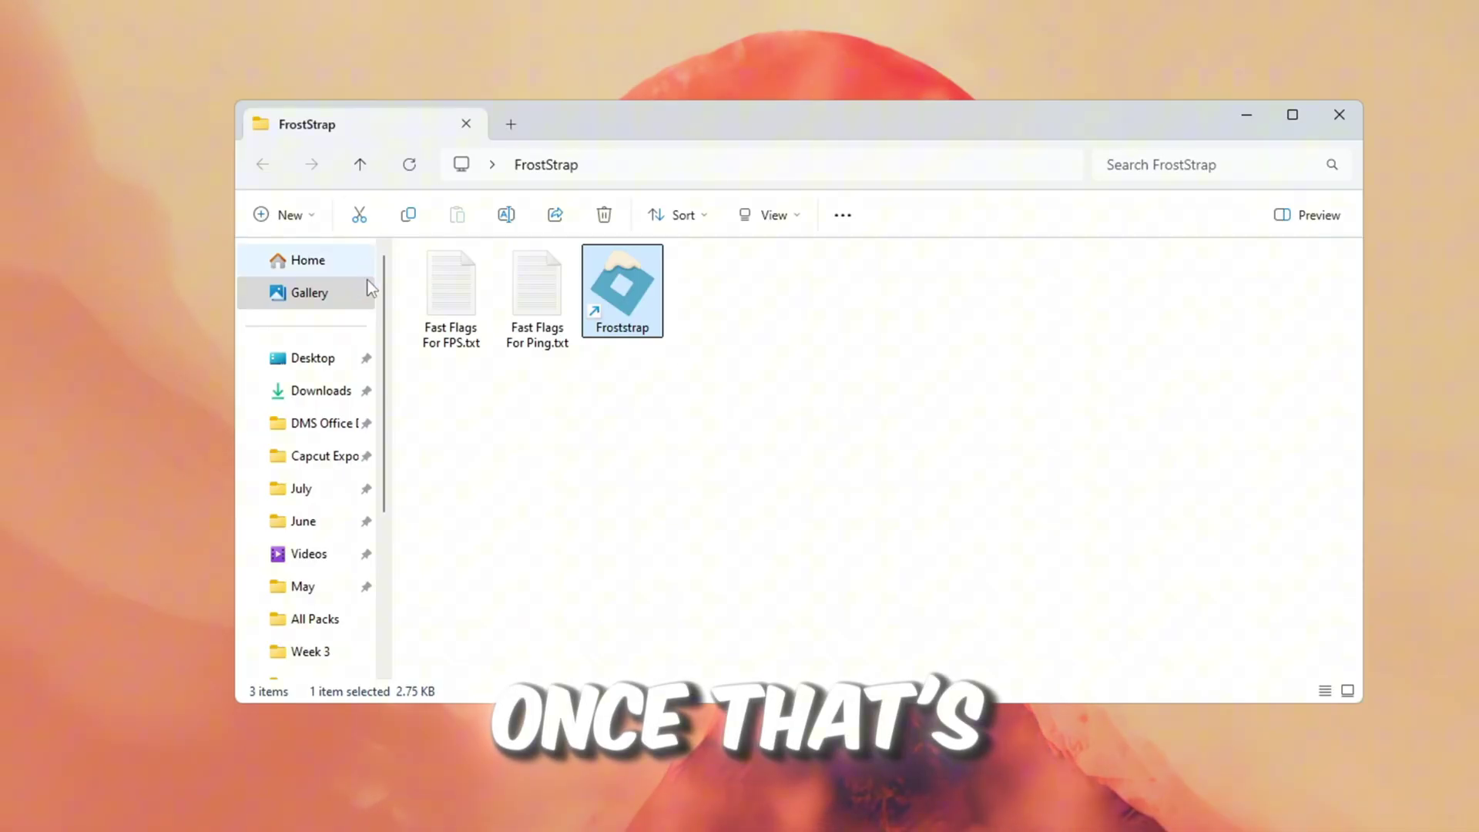
Find Froststrap via Start search 'fro', run it as administrator, and open its settings
key(super)
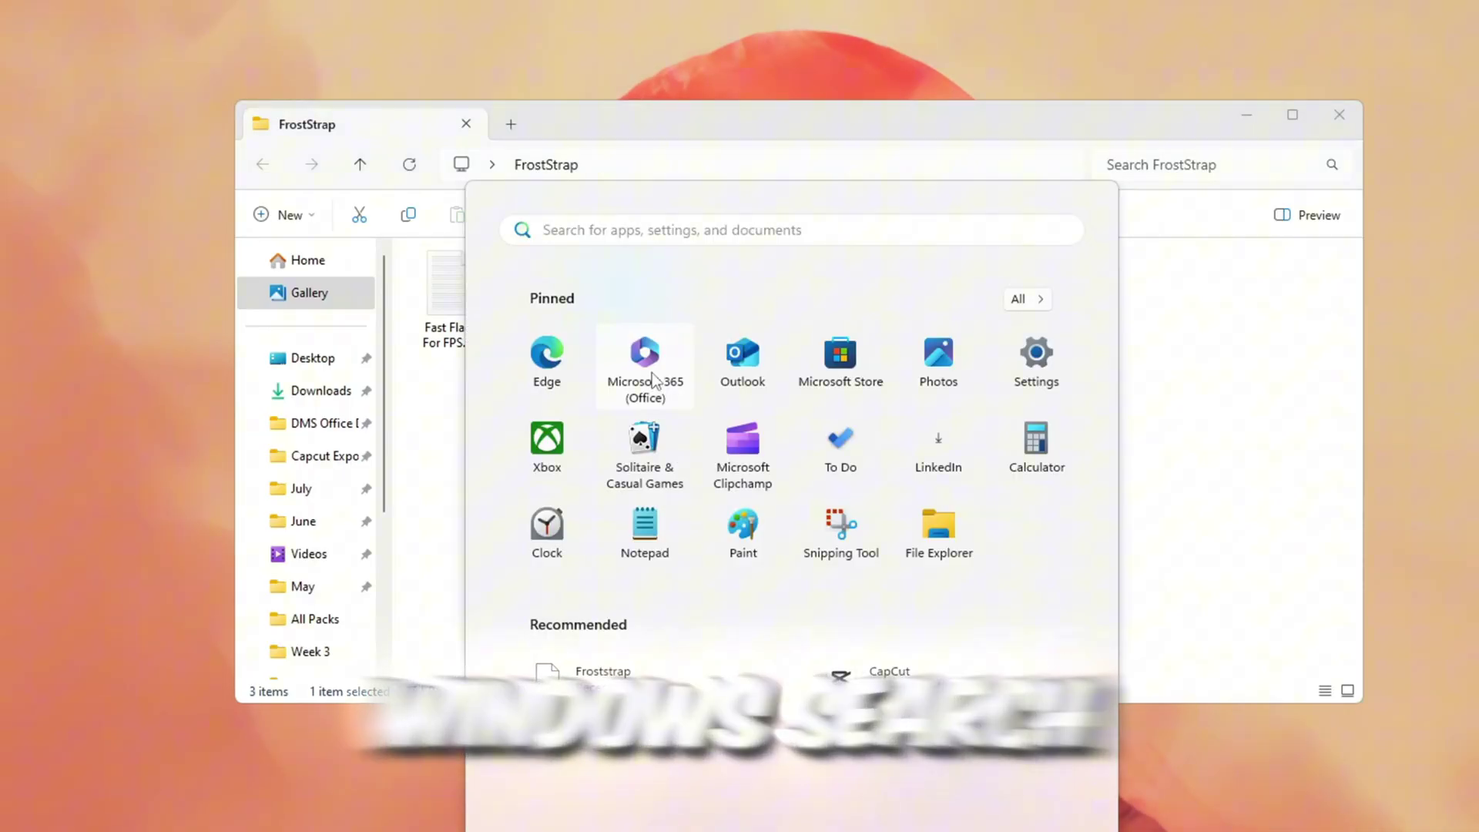
text(fros)
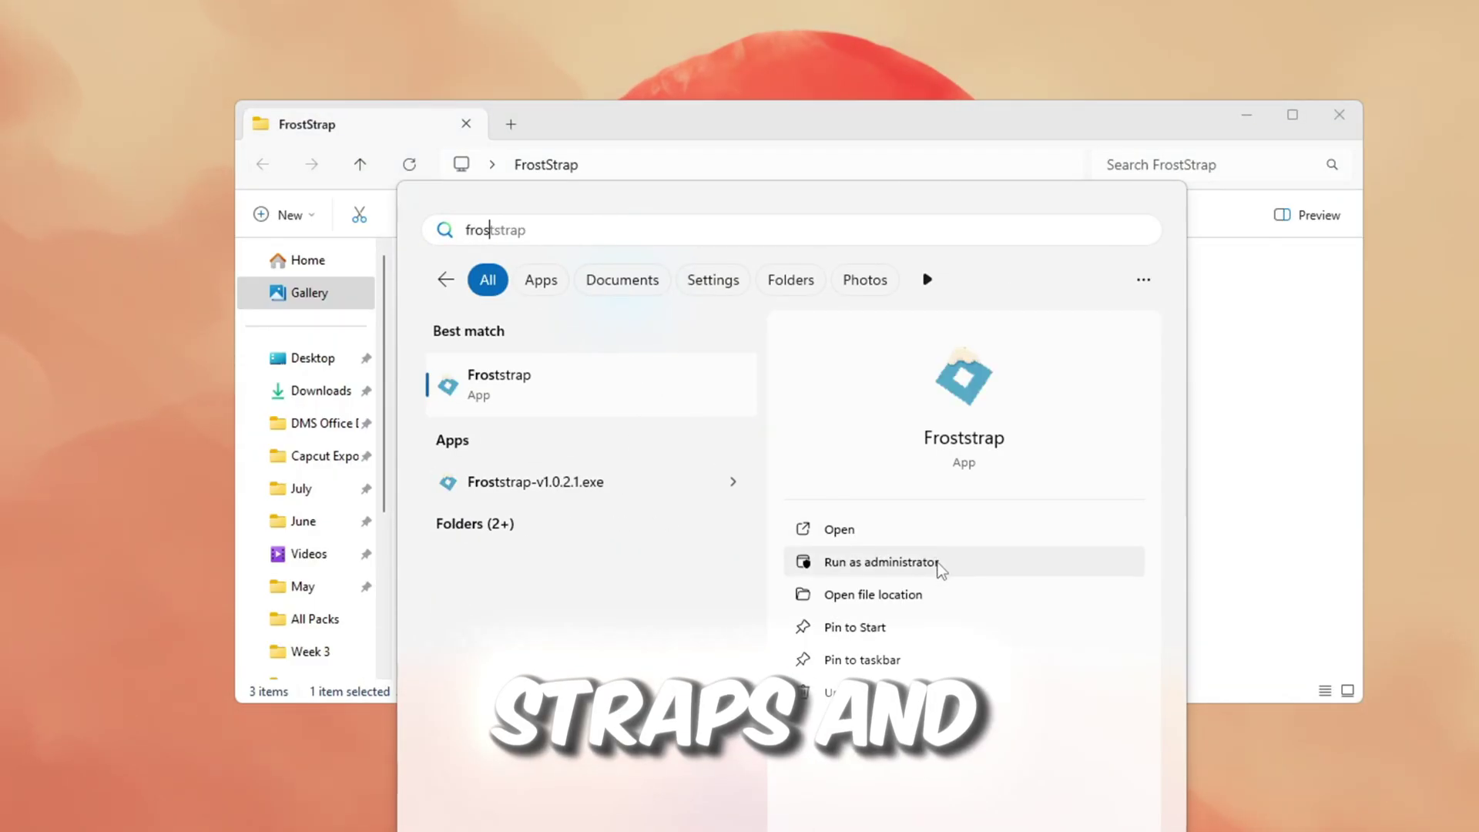
click(898, 572)
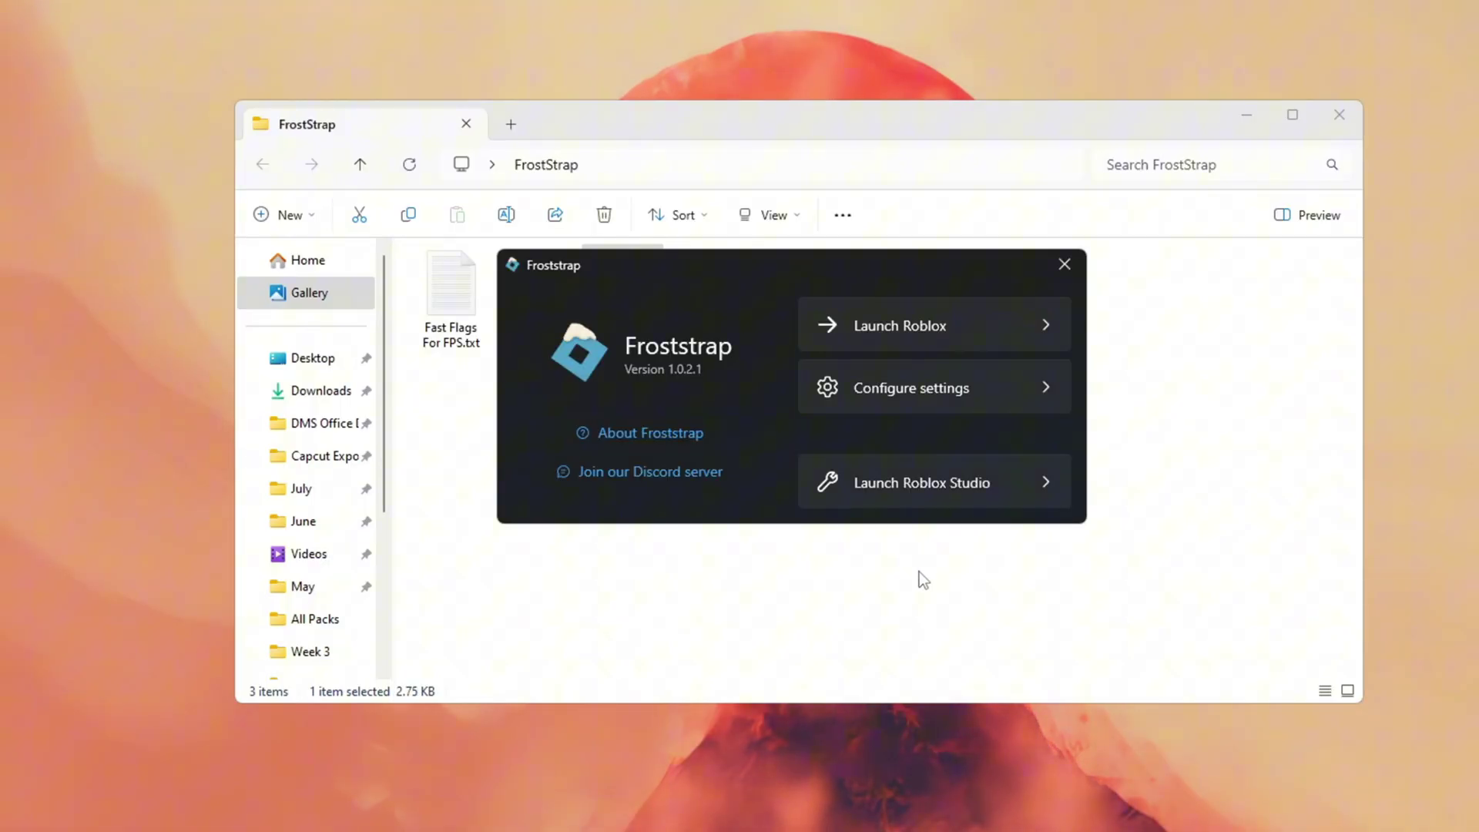
click(1247, 116)
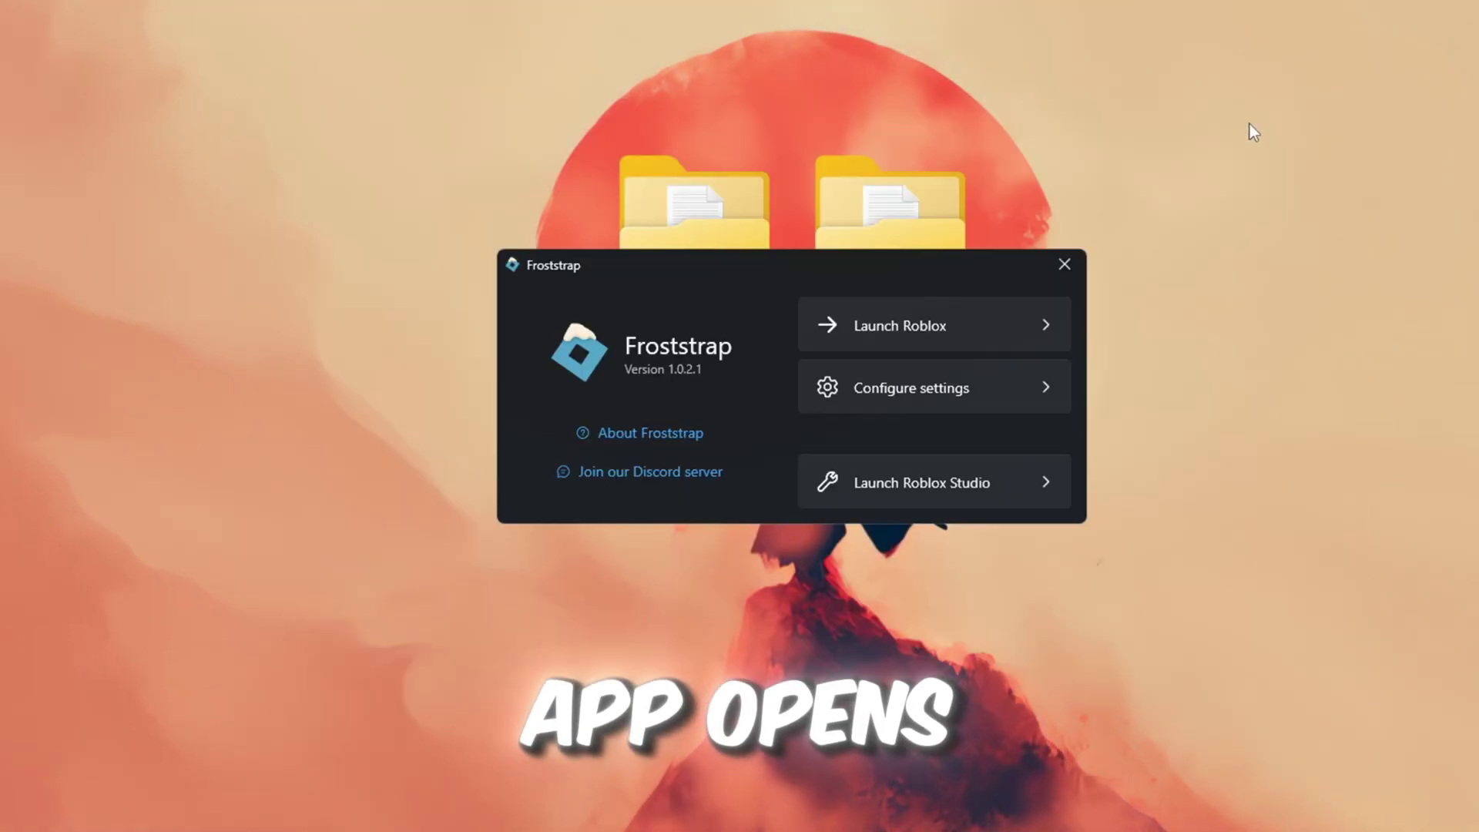
click(937, 406)
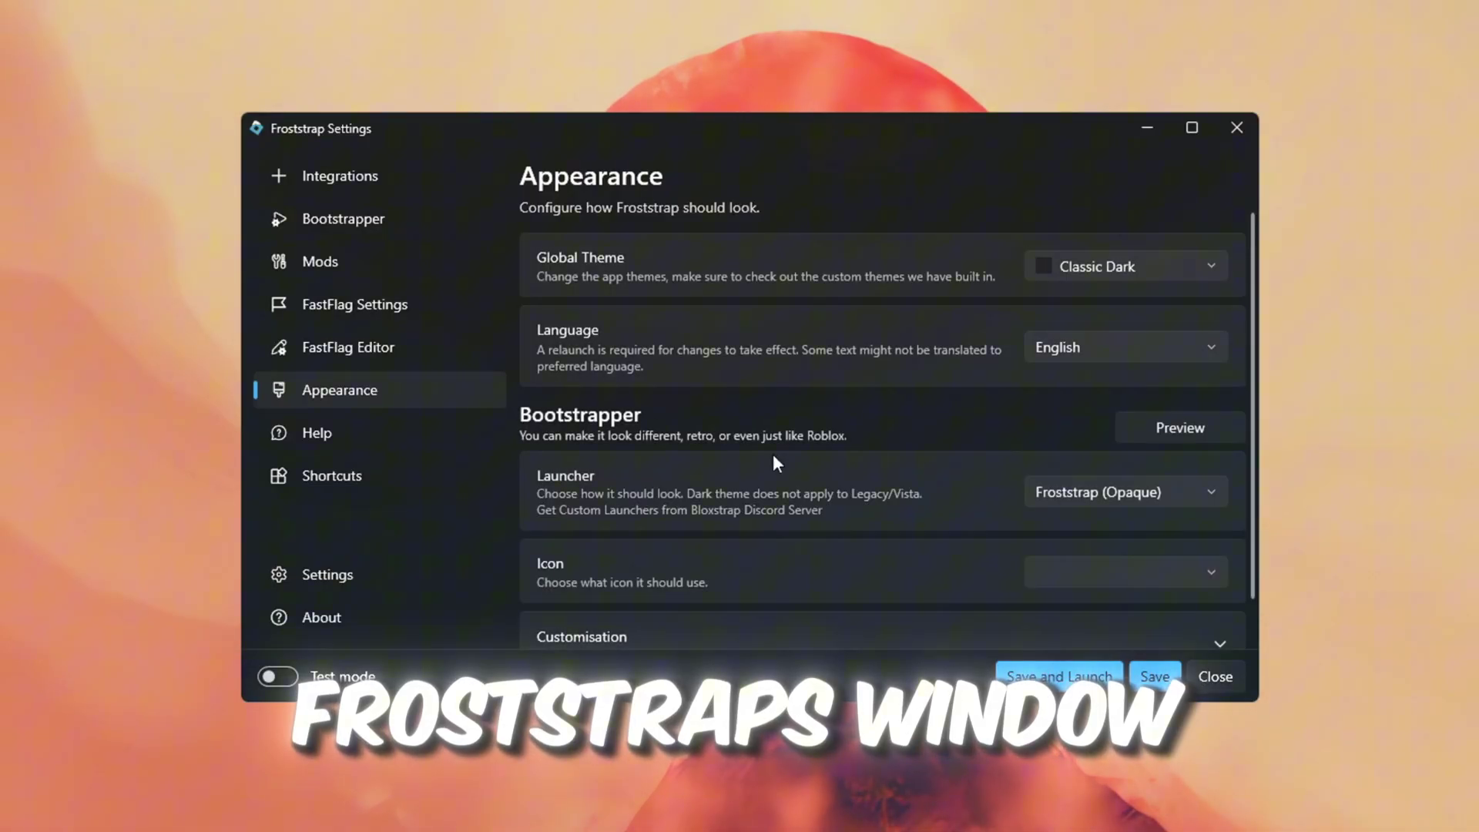
Set the Bootstrapper Cleaner to delete cache, logs and Froststrap logs after 2 months
click(336, 219)
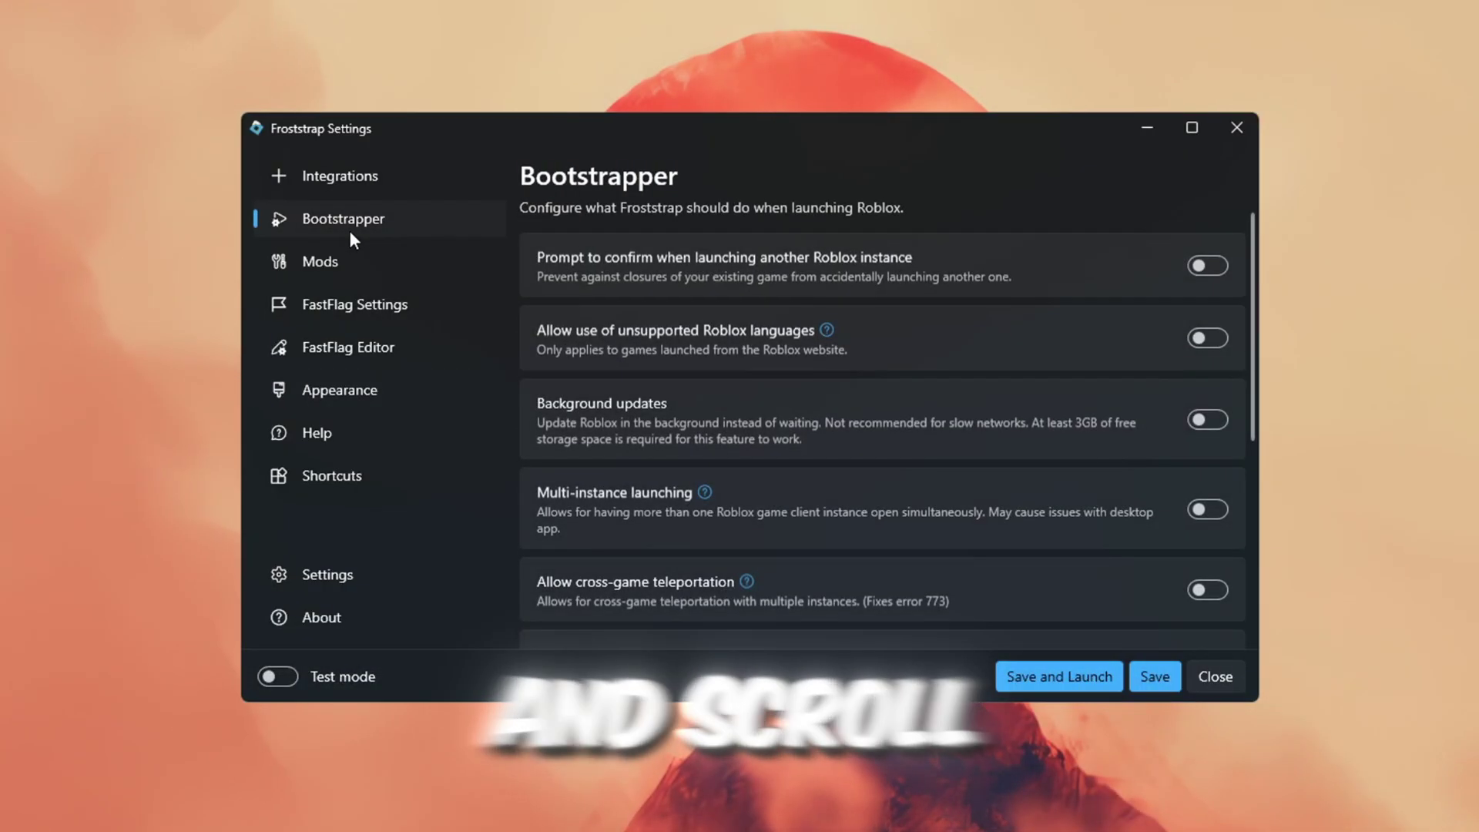
scroll(613, 328, down, 4)
scroll(614, 328, down, 2)
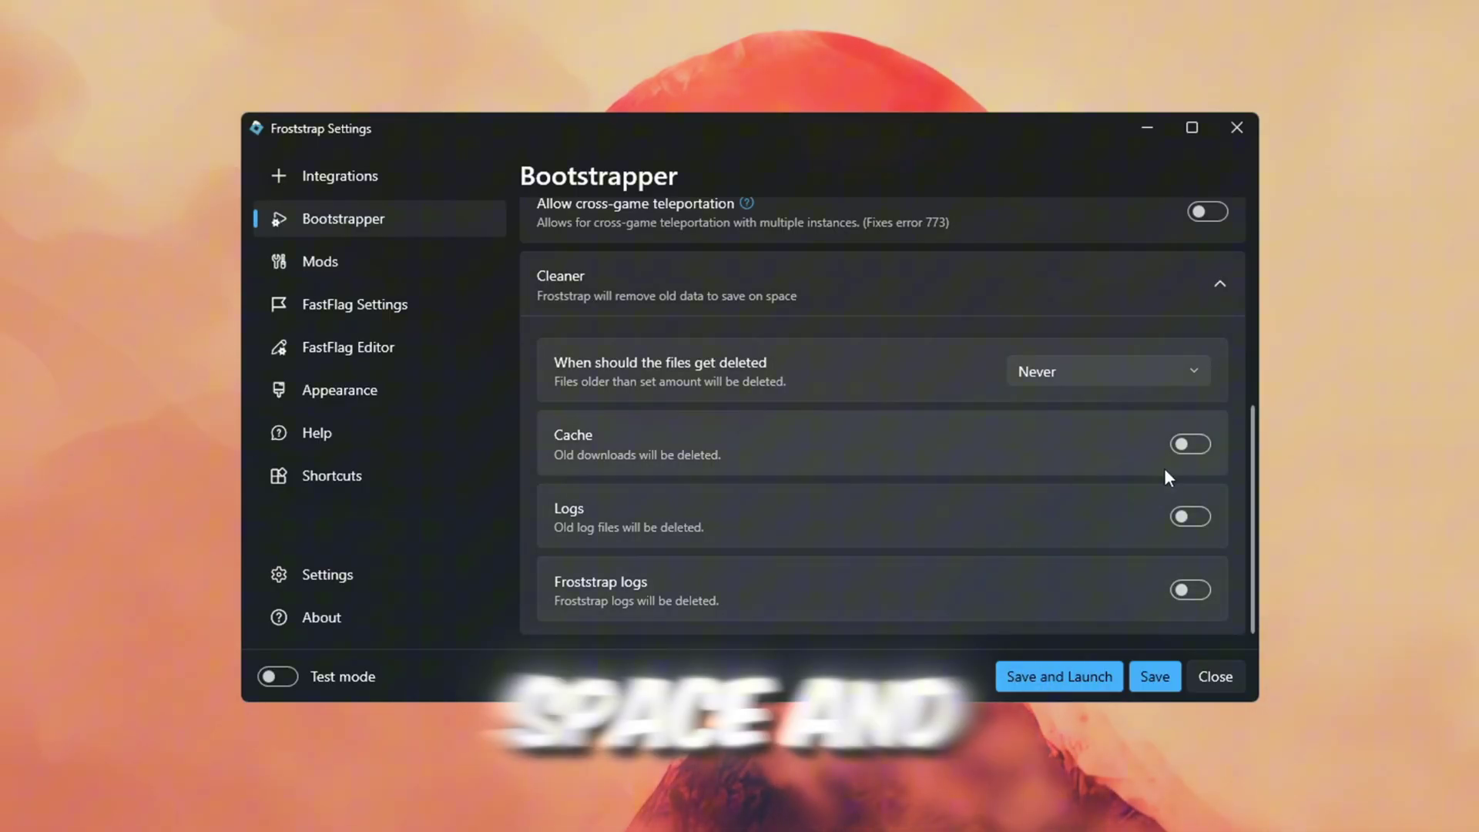
click(1195, 518)
click(1191, 592)
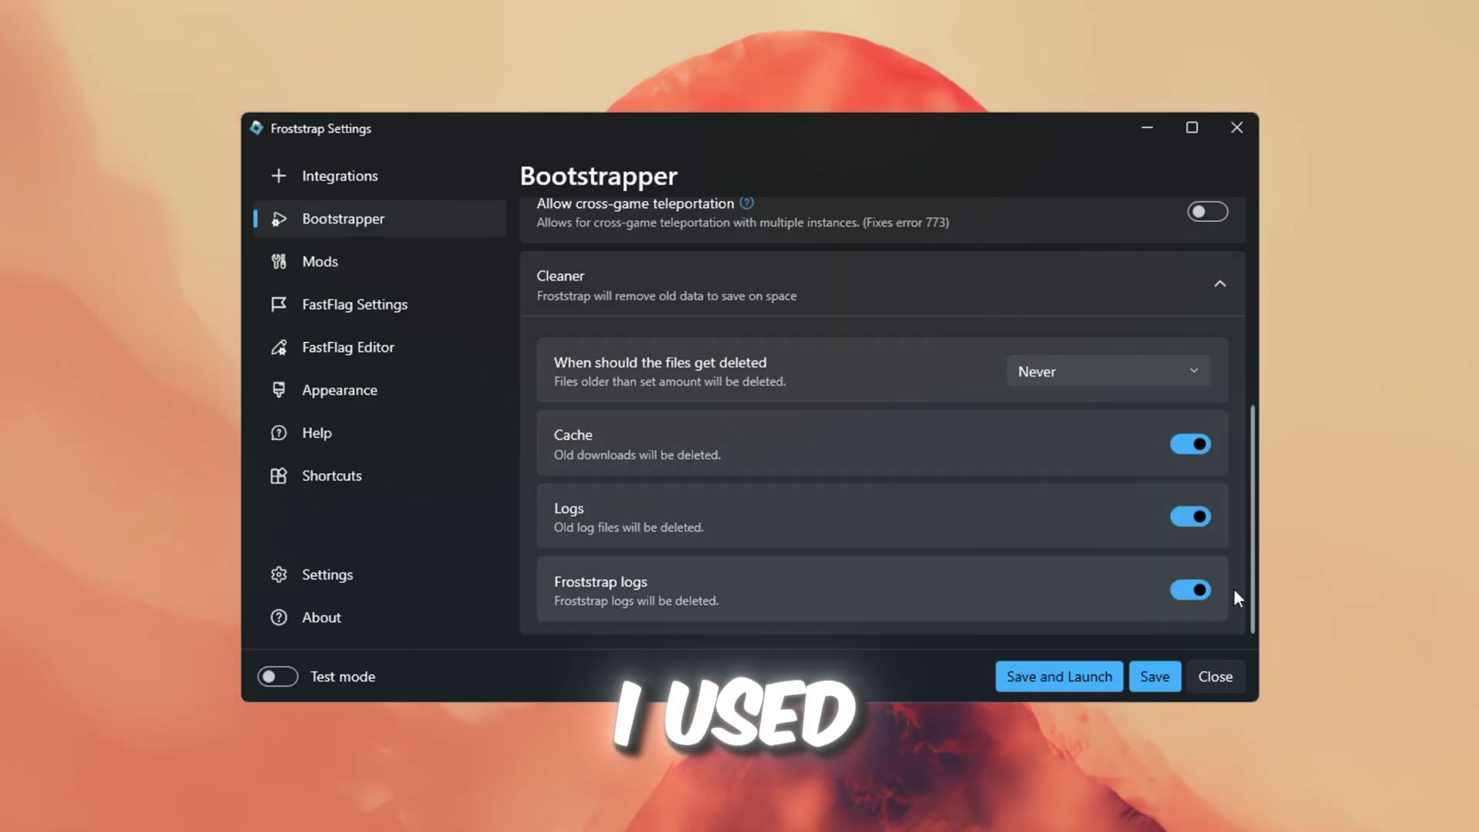
click(1063, 374)
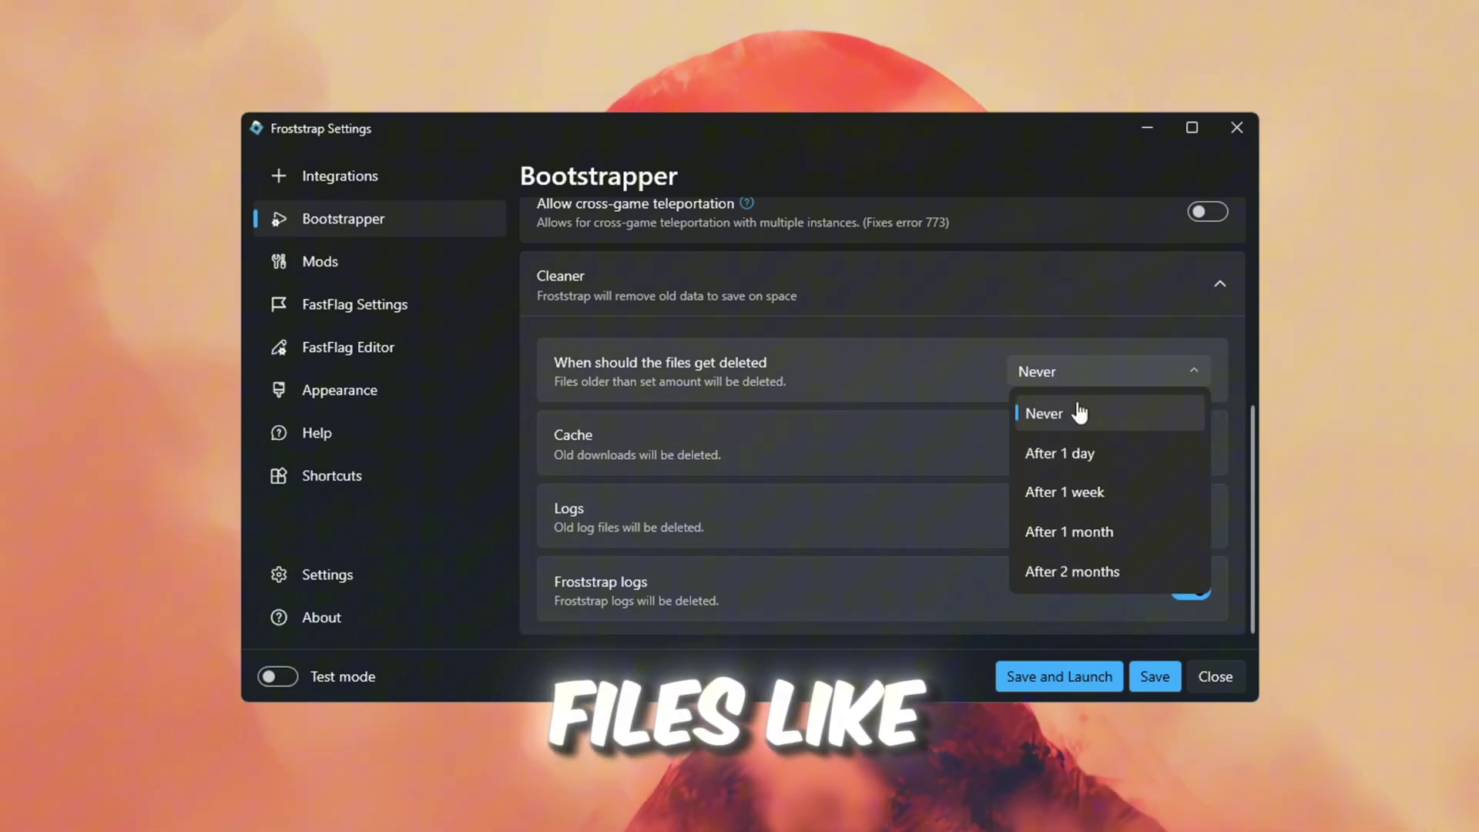
click(1089, 574)
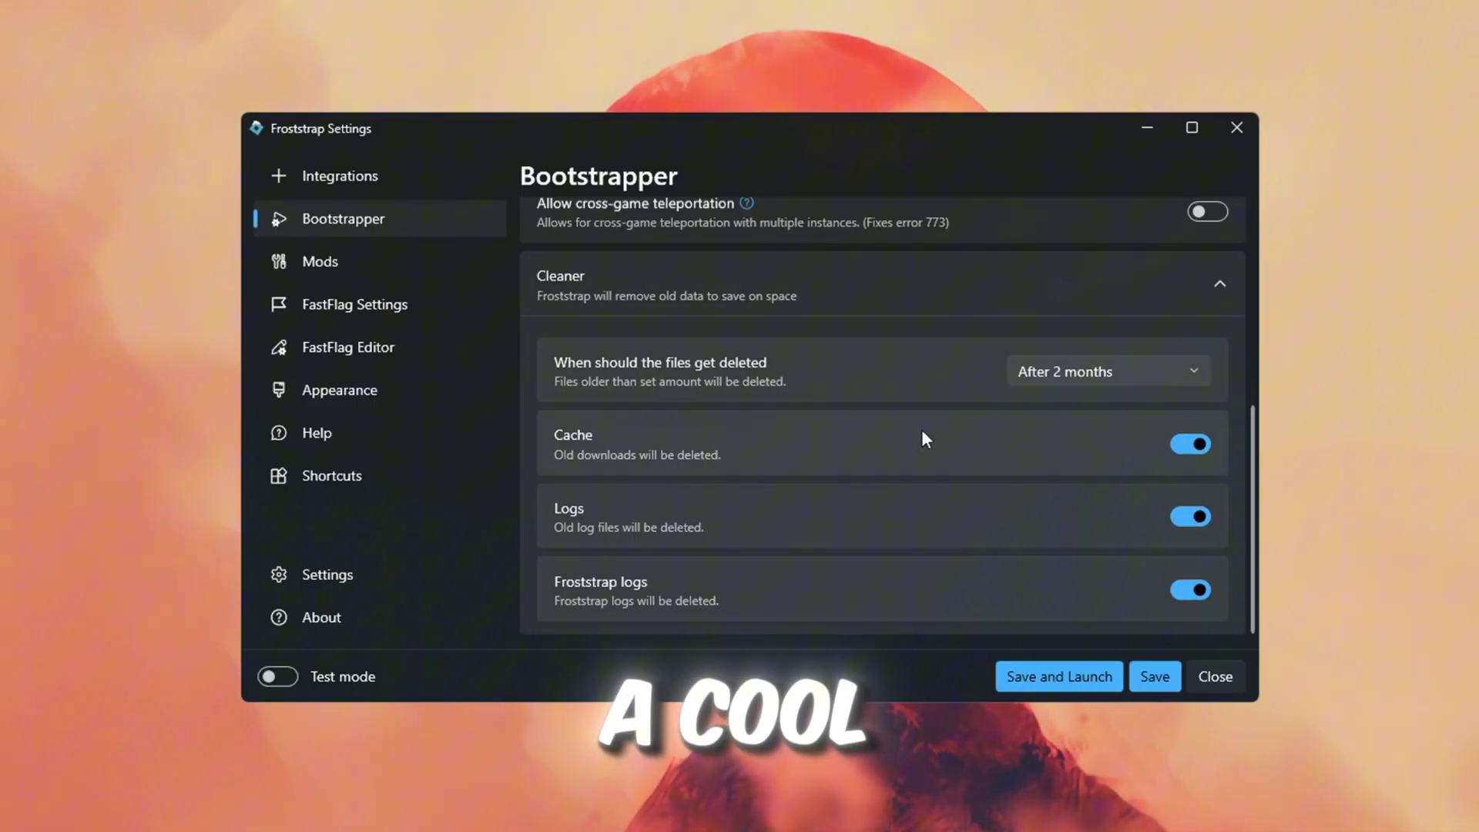
scroll(921, 404, up, 3)
scroll(893, 368, down, 3)
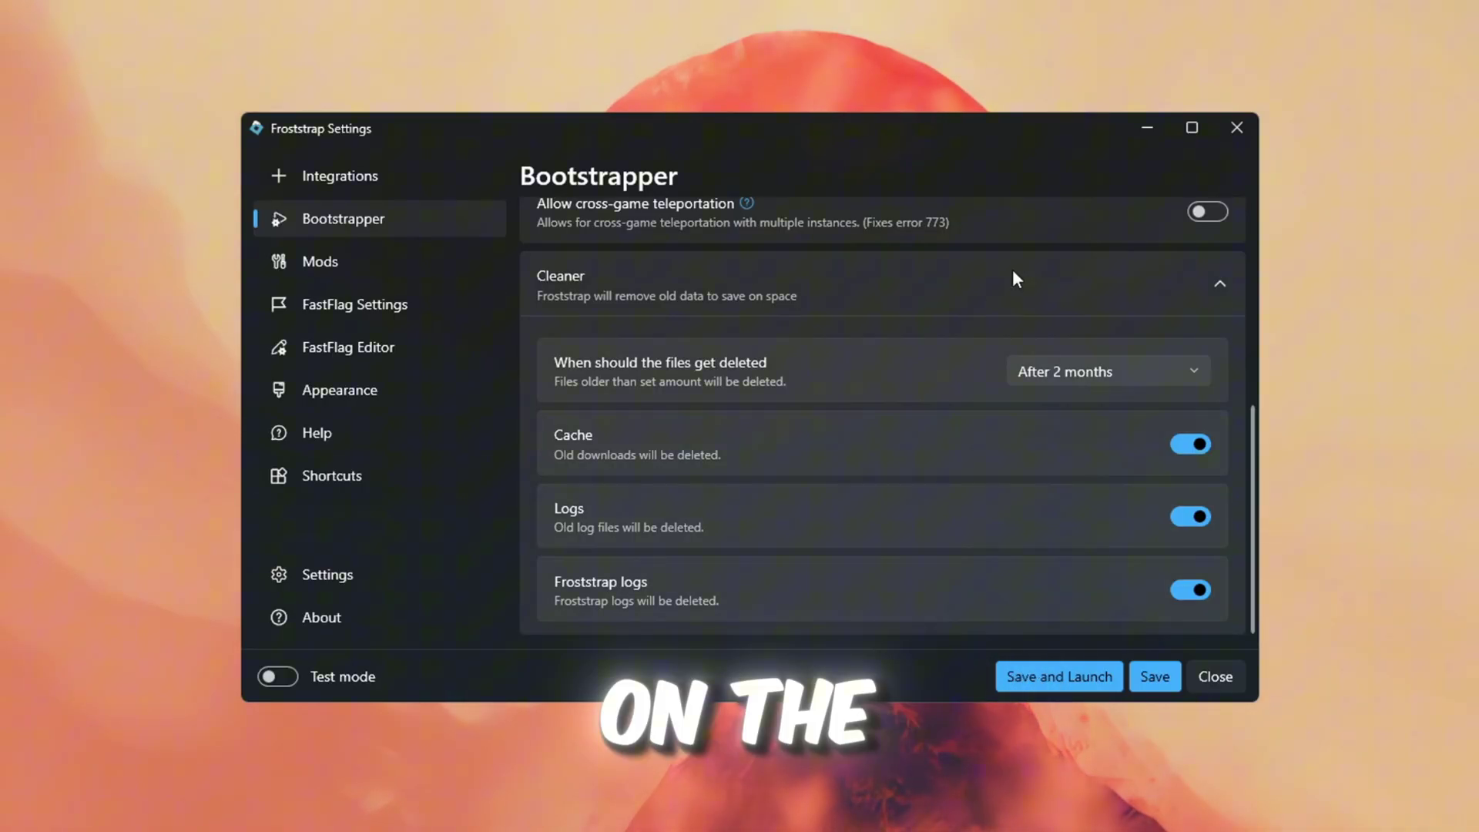
In FastFlag System settings, set the preferred GPU to NVIDIA GeForce GTX 1650 SUPER
click(285, 308)
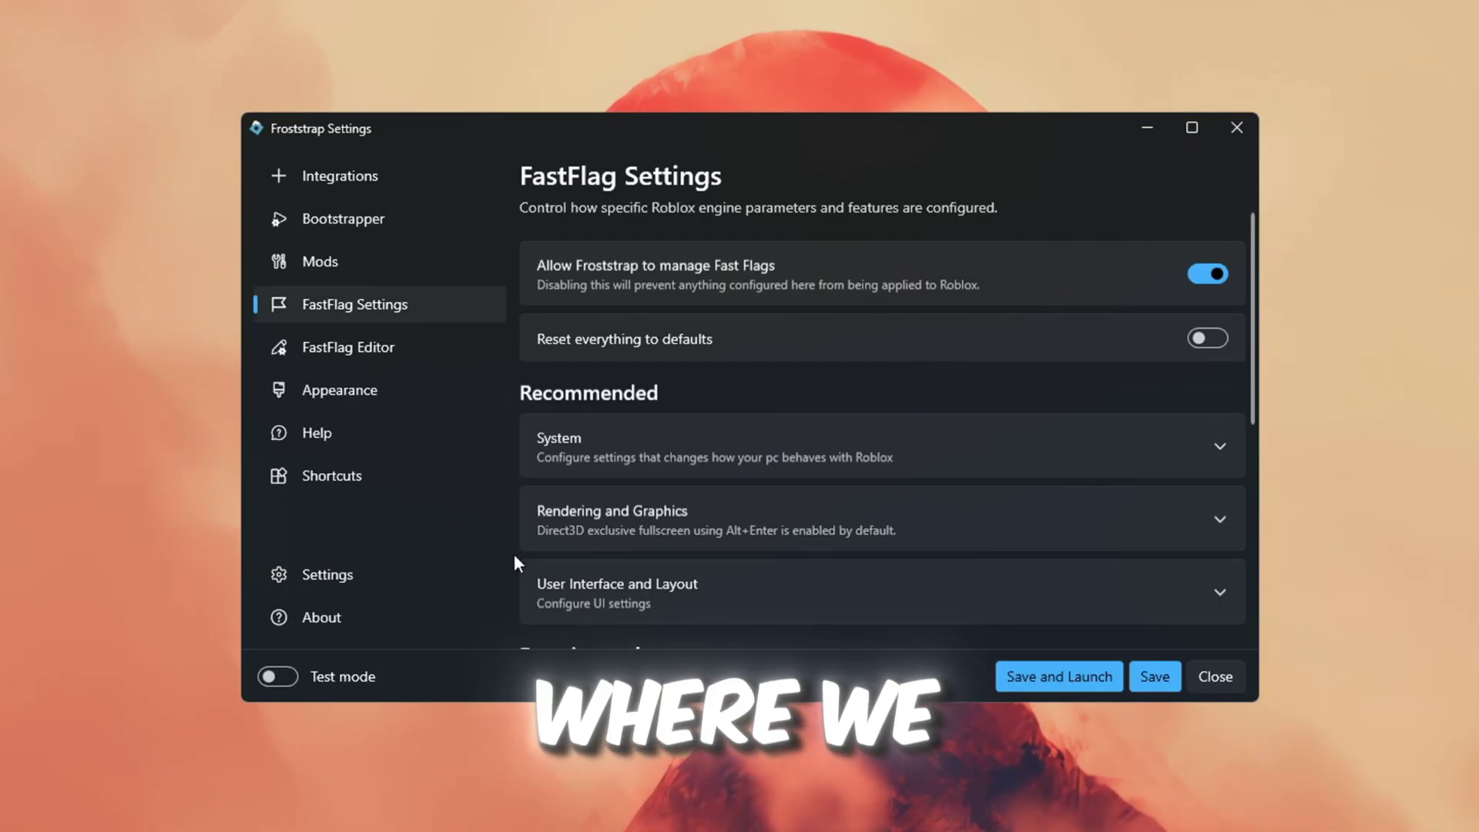
click(962, 445)
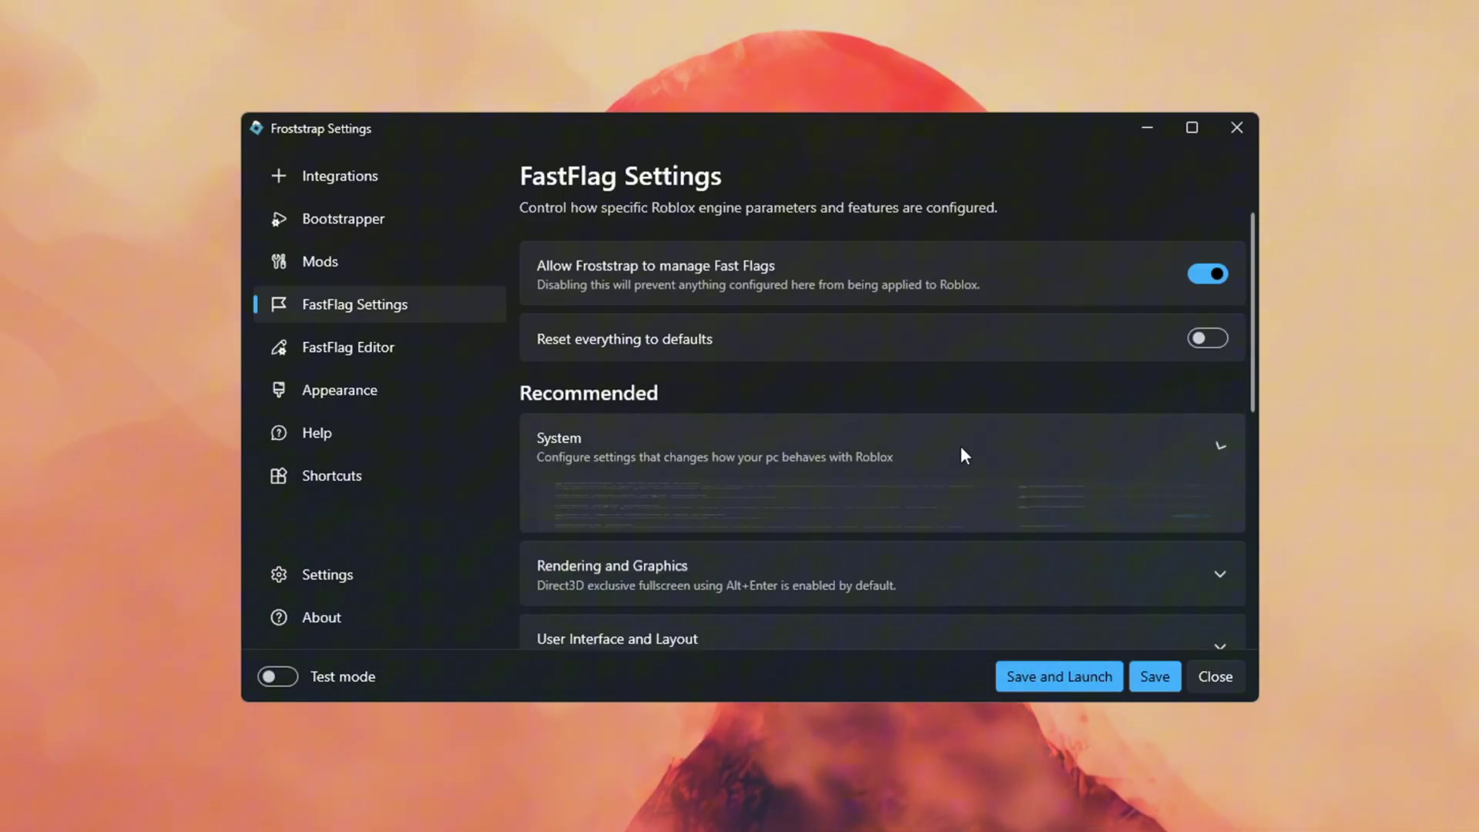
scroll(978, 436, down, 3)
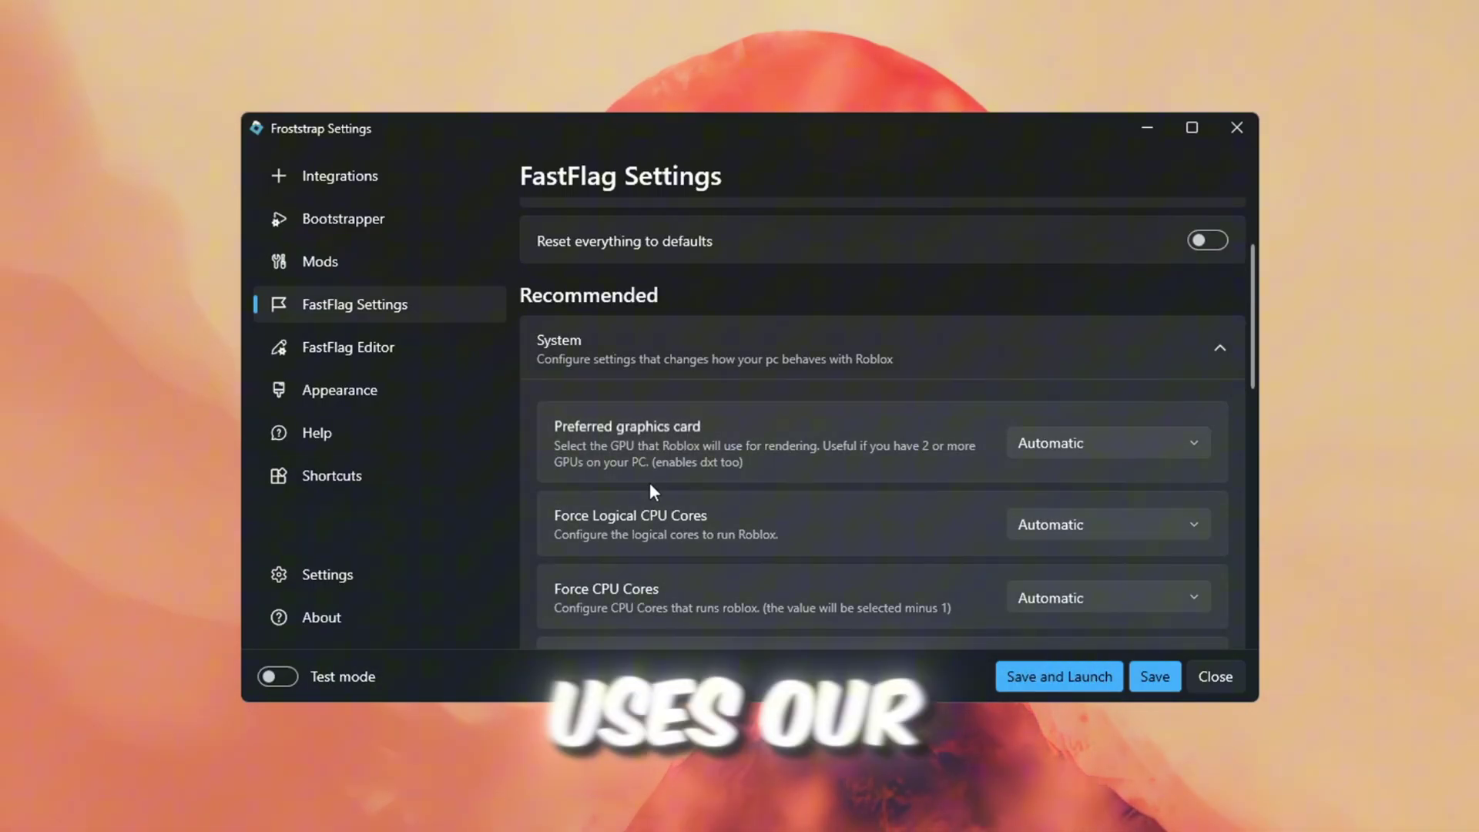
click(1105, 439)
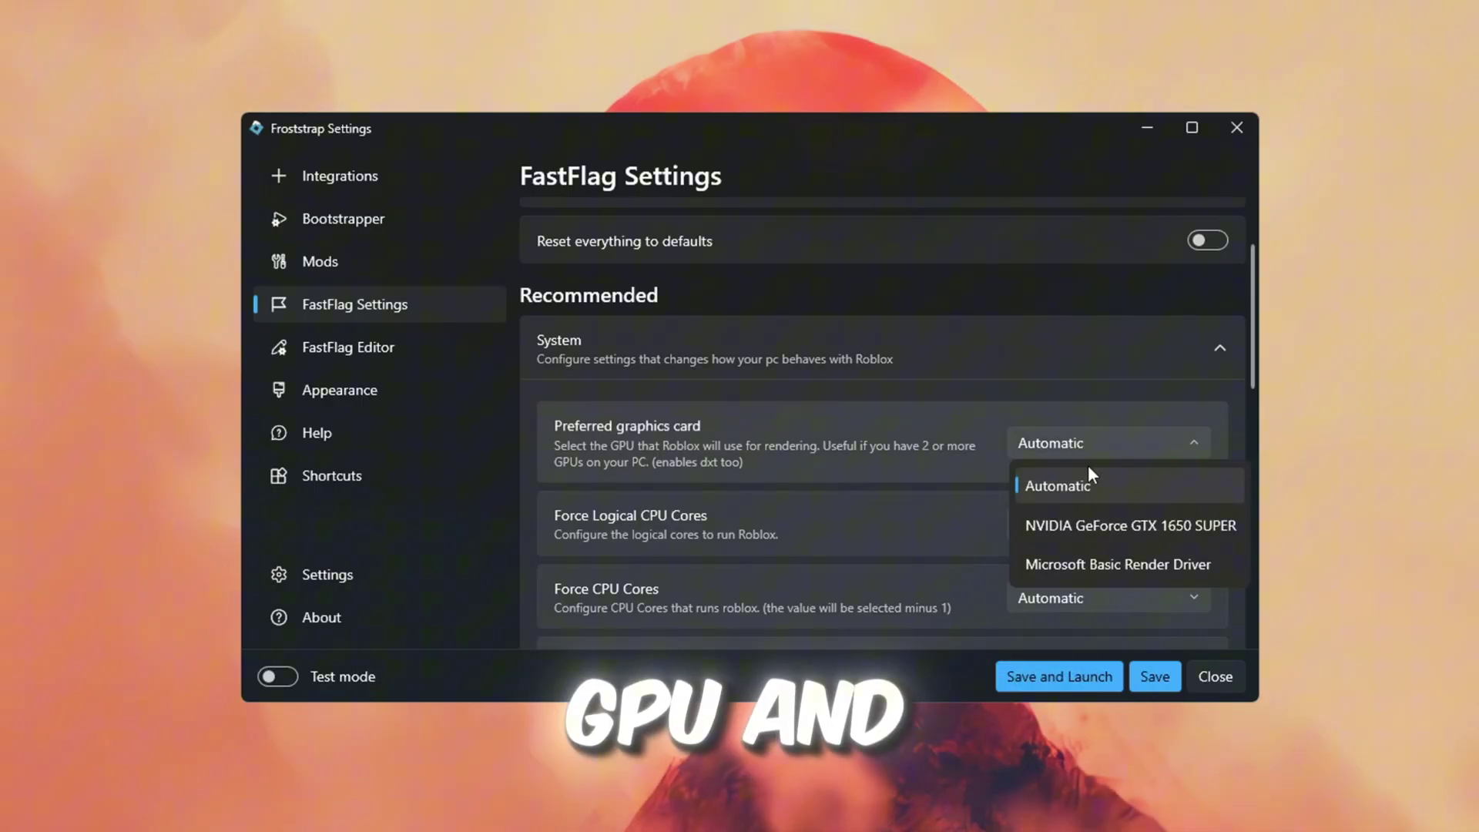
click(1100, 530)
click(1094, 447)
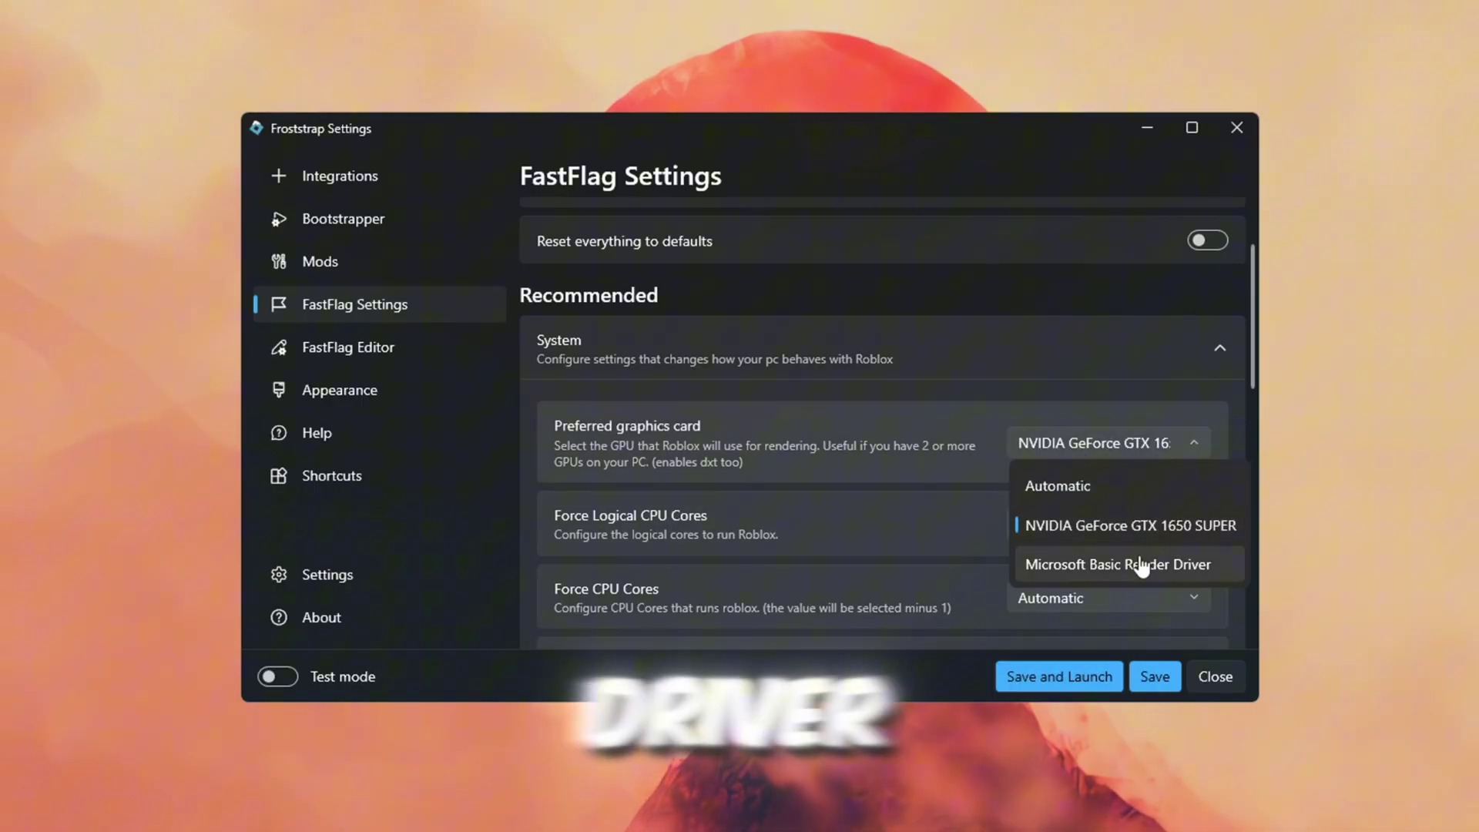
click(1099, 530)
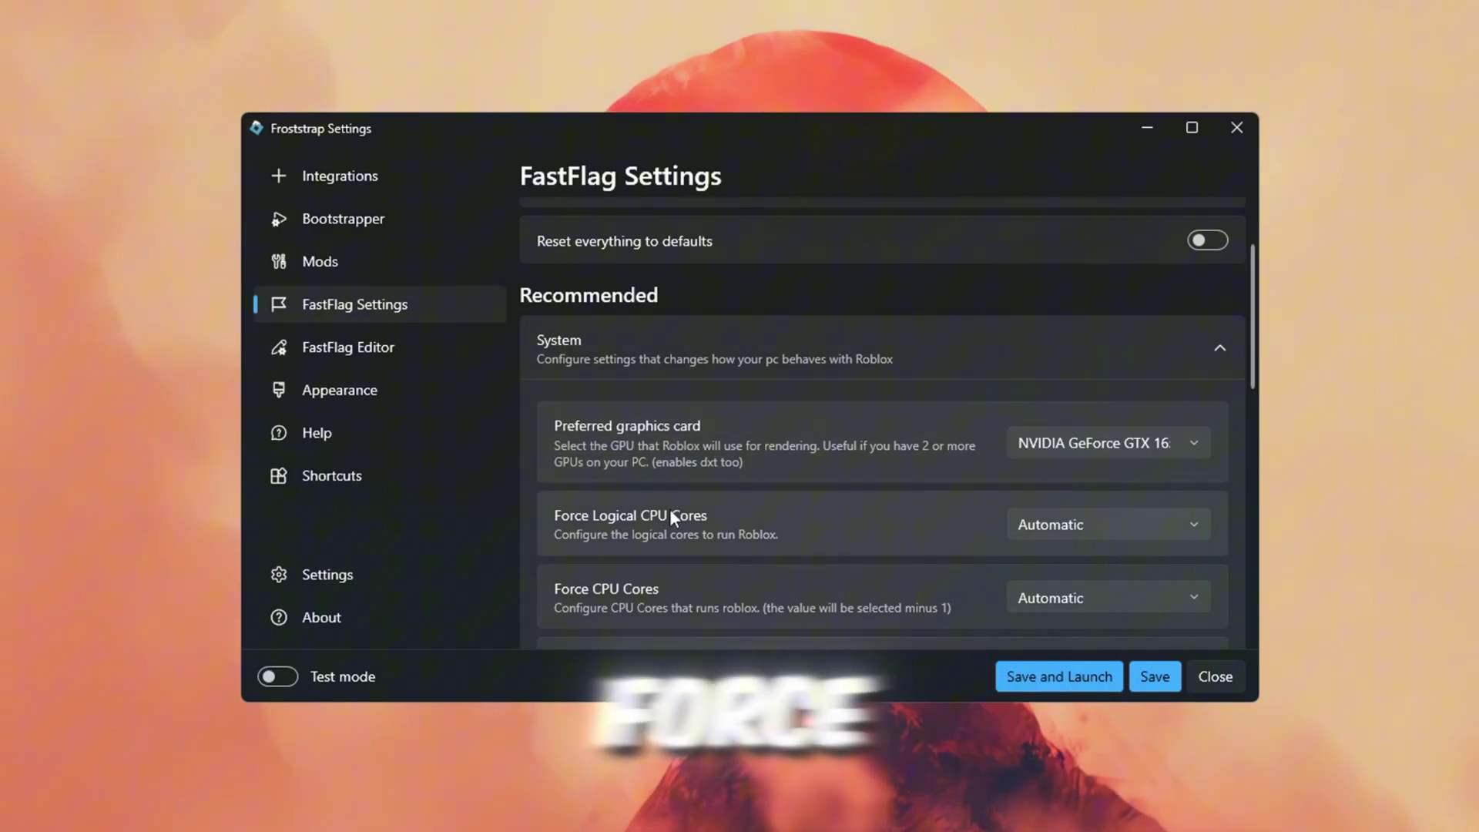
Force Roblox to 8 logical CPU cores and set the refresh rate to 144 Hz
click(1167, 532)
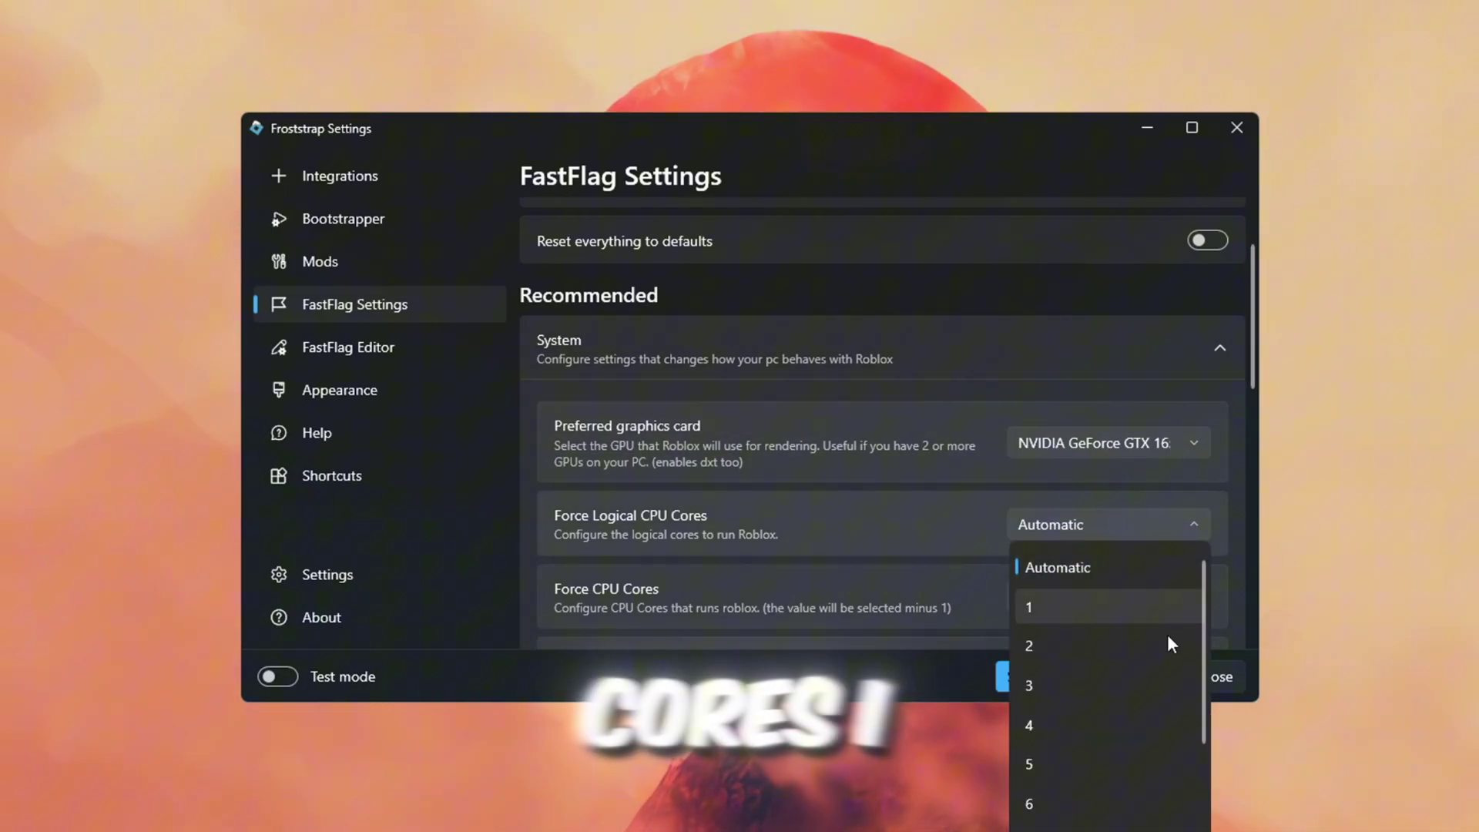
scroll(1167, 670, down, 2)
click(822, 565)
scroll(847, 554, down, 2)
click(1100, 426)
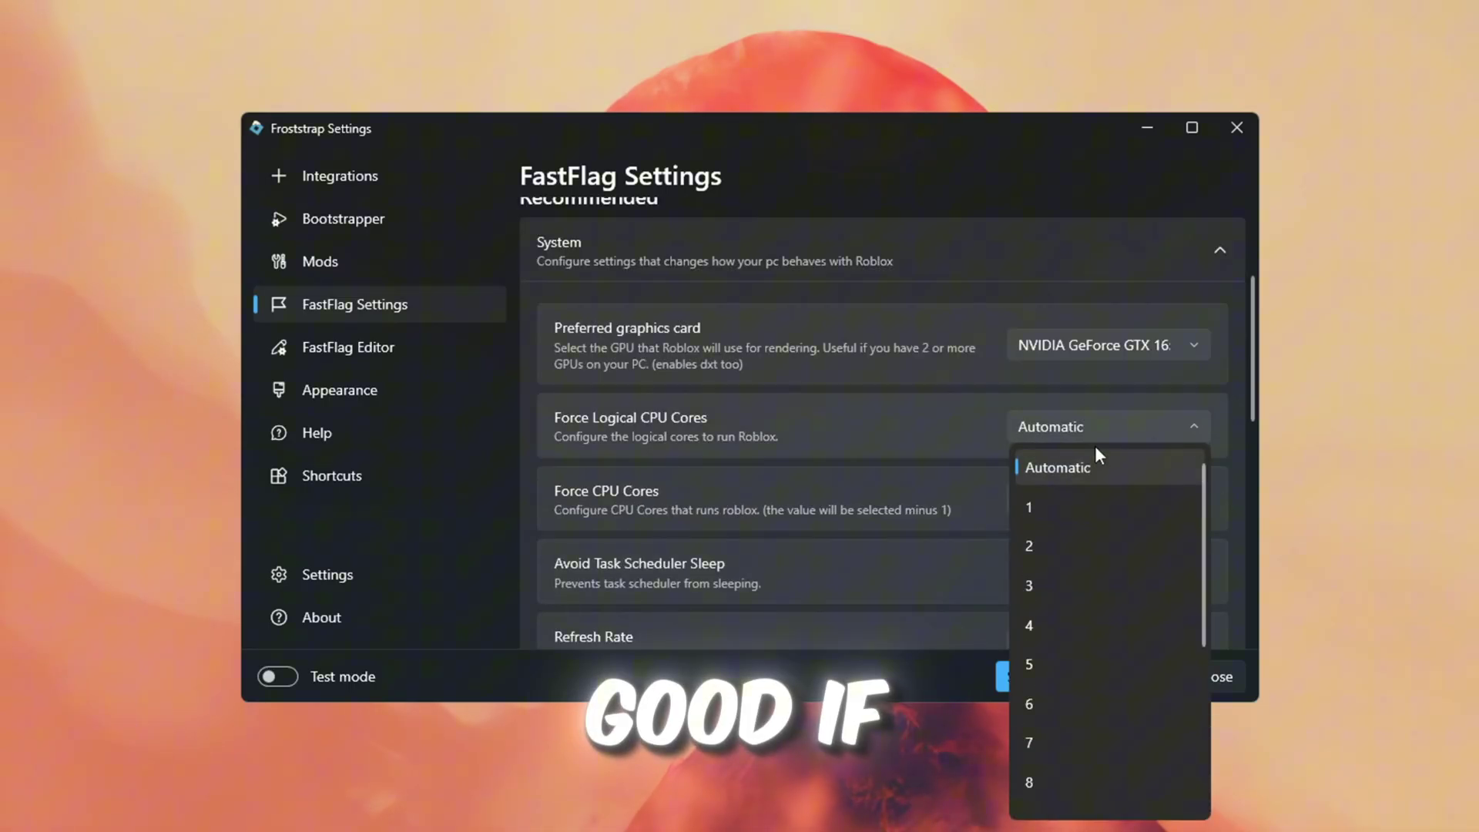
click(1098, 782)
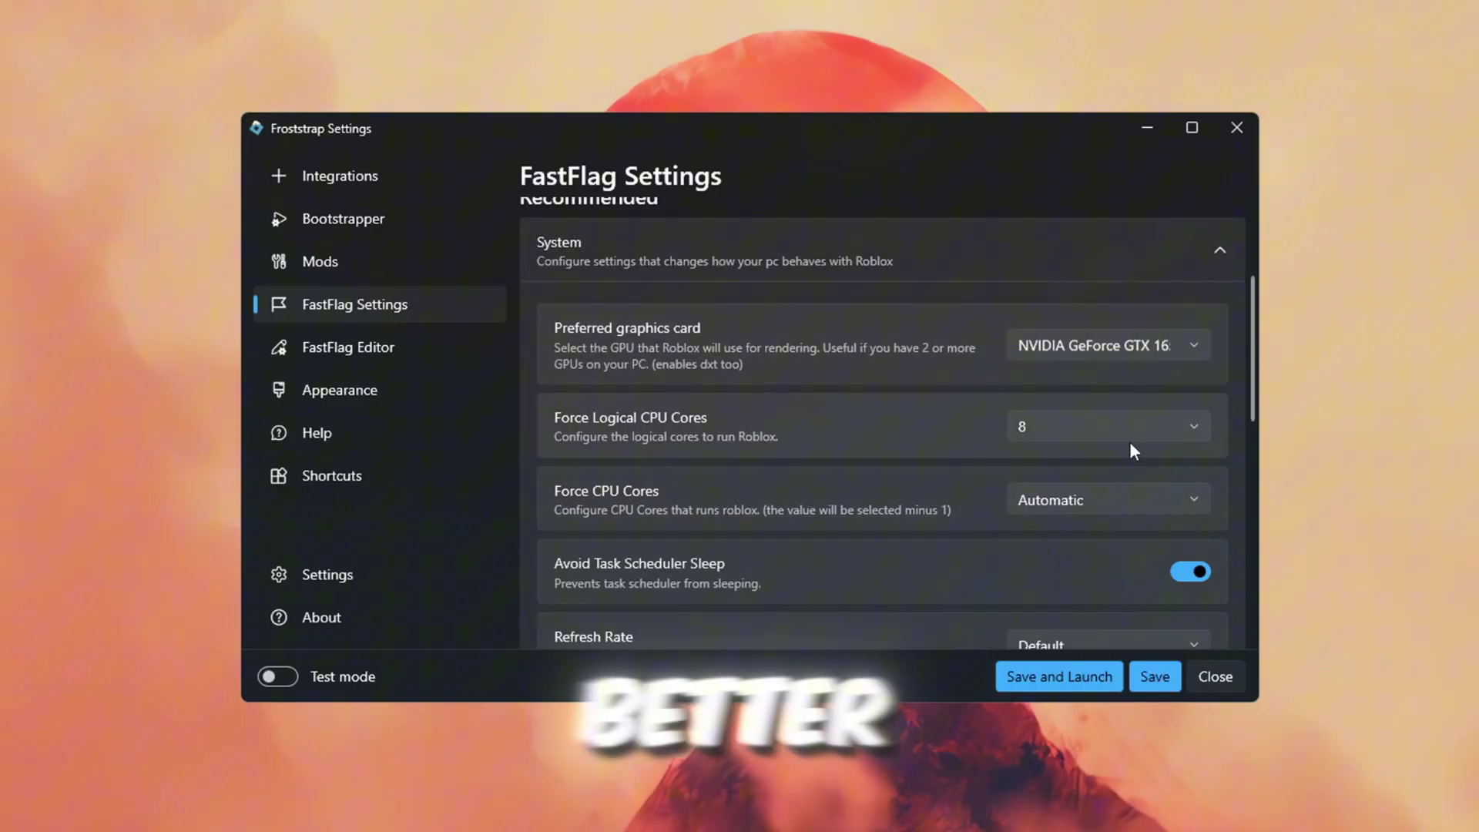
scroll(1071, 441, down, 3)
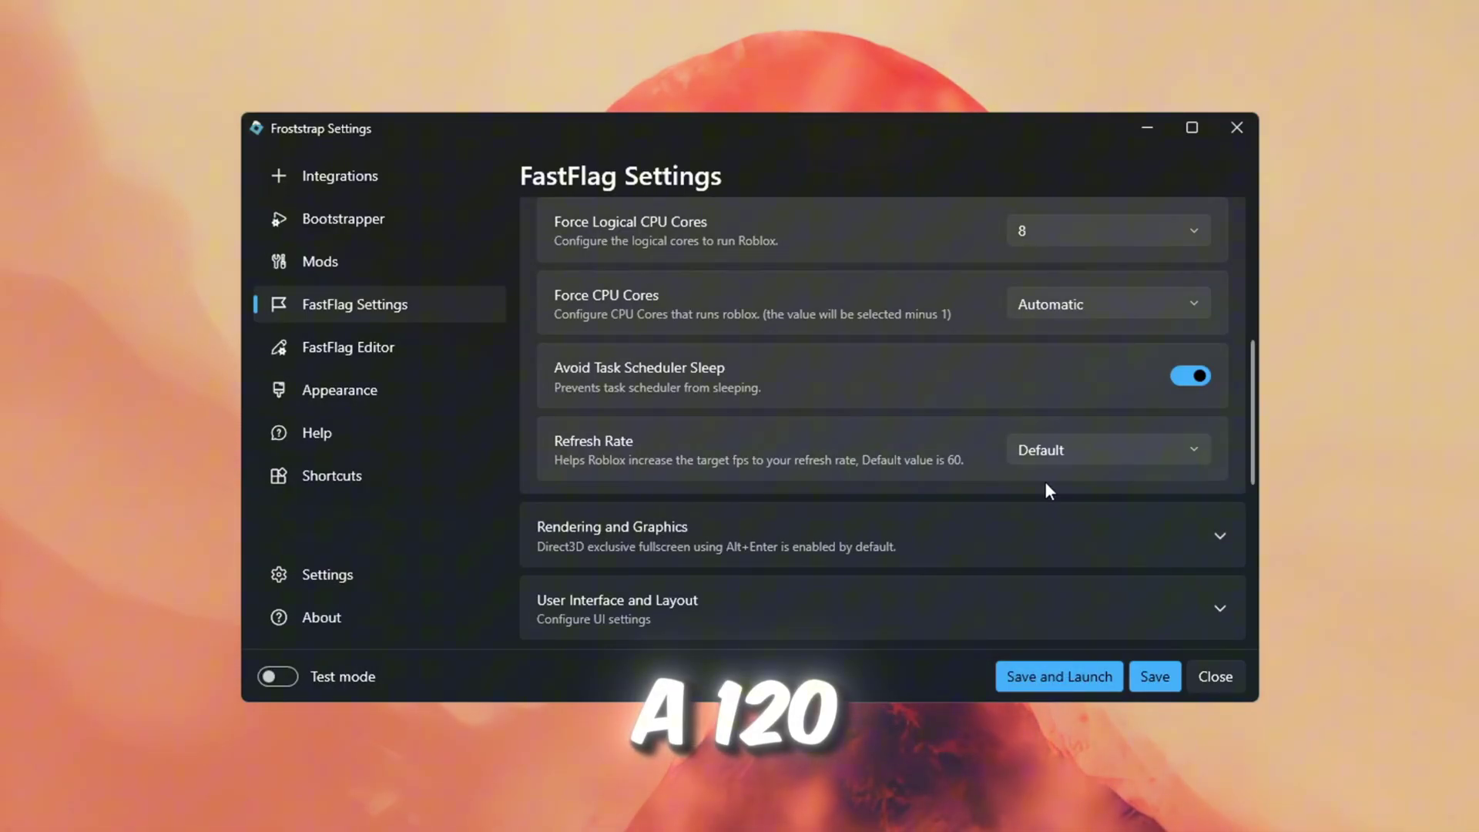
click(1148, 454)
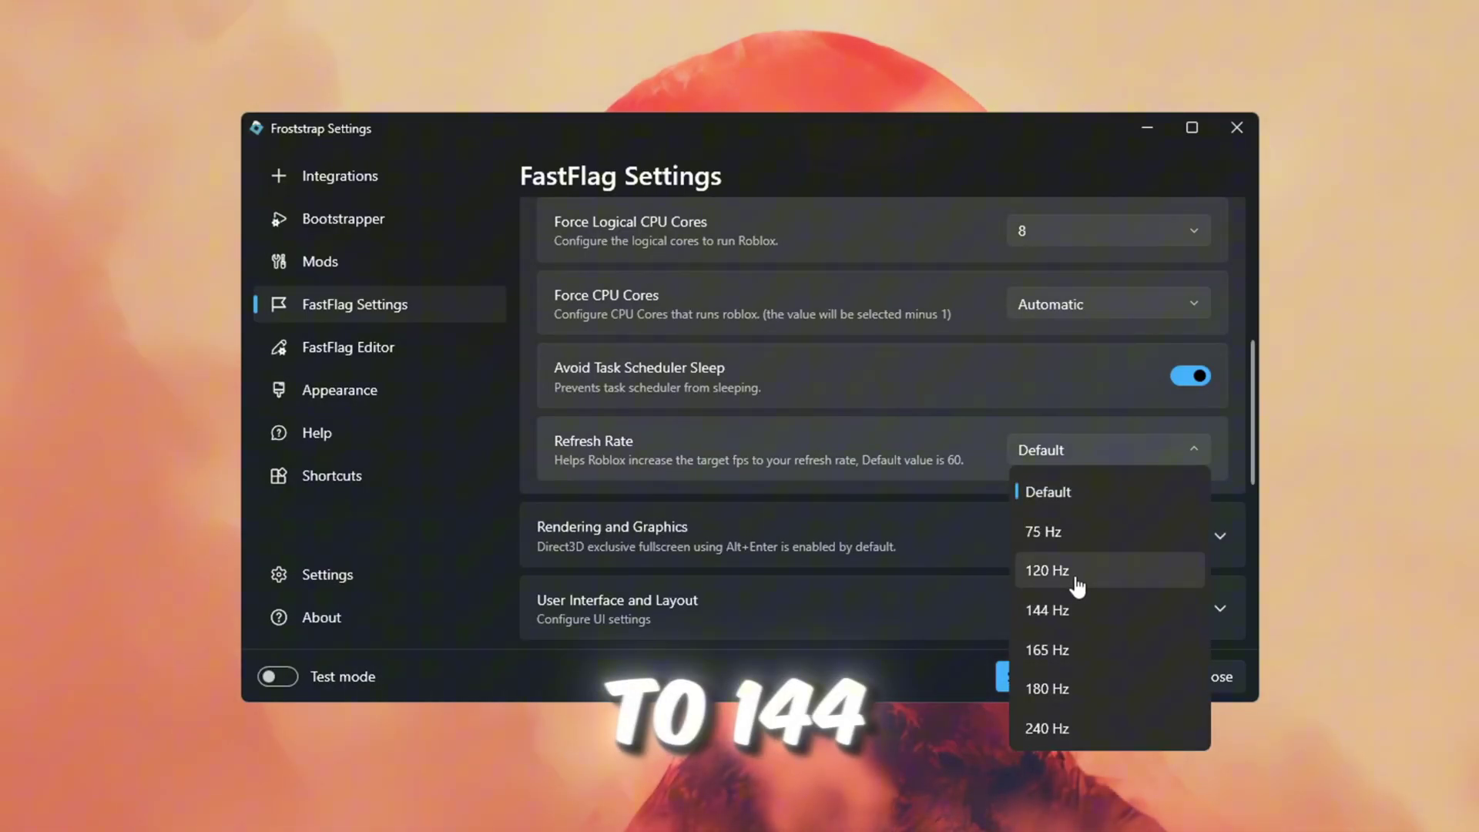
click(1087, 620)
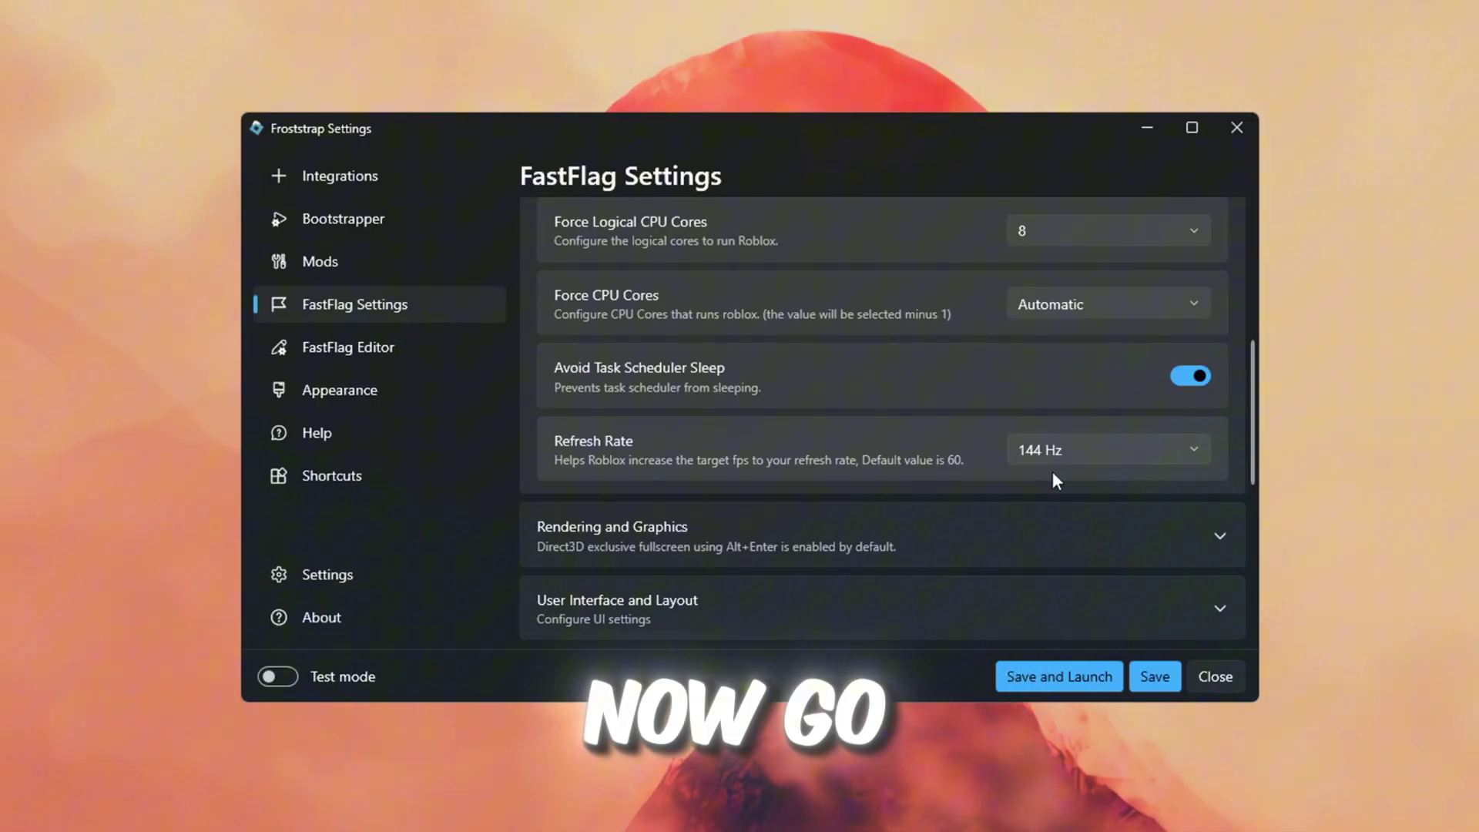
Expand Rendering and Graphics and set anti-aliasing quality to 2x
click(616, 550)
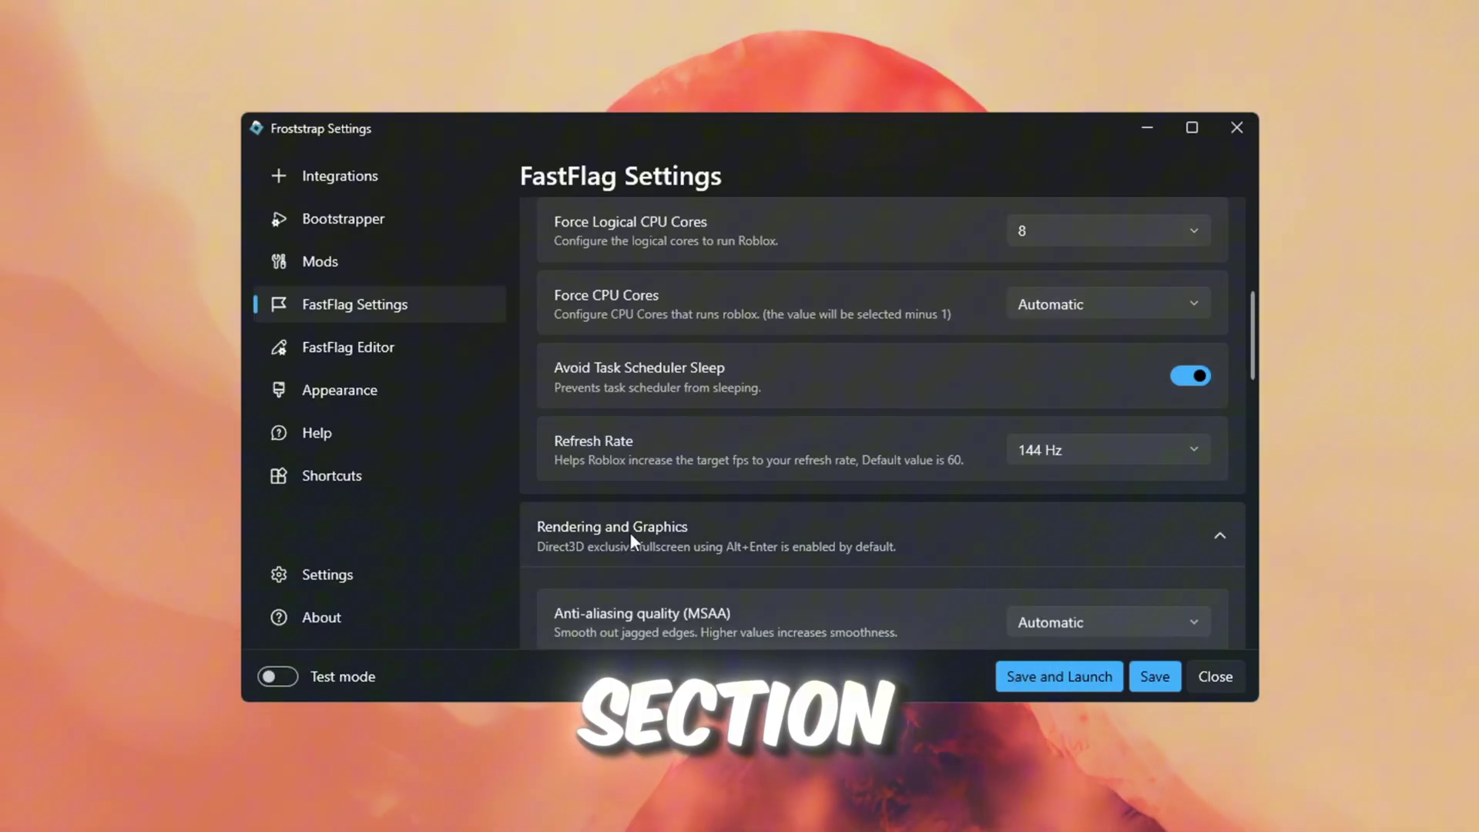
scroll(924, 416, down, 3)
scroll(736, 464, down, 1)
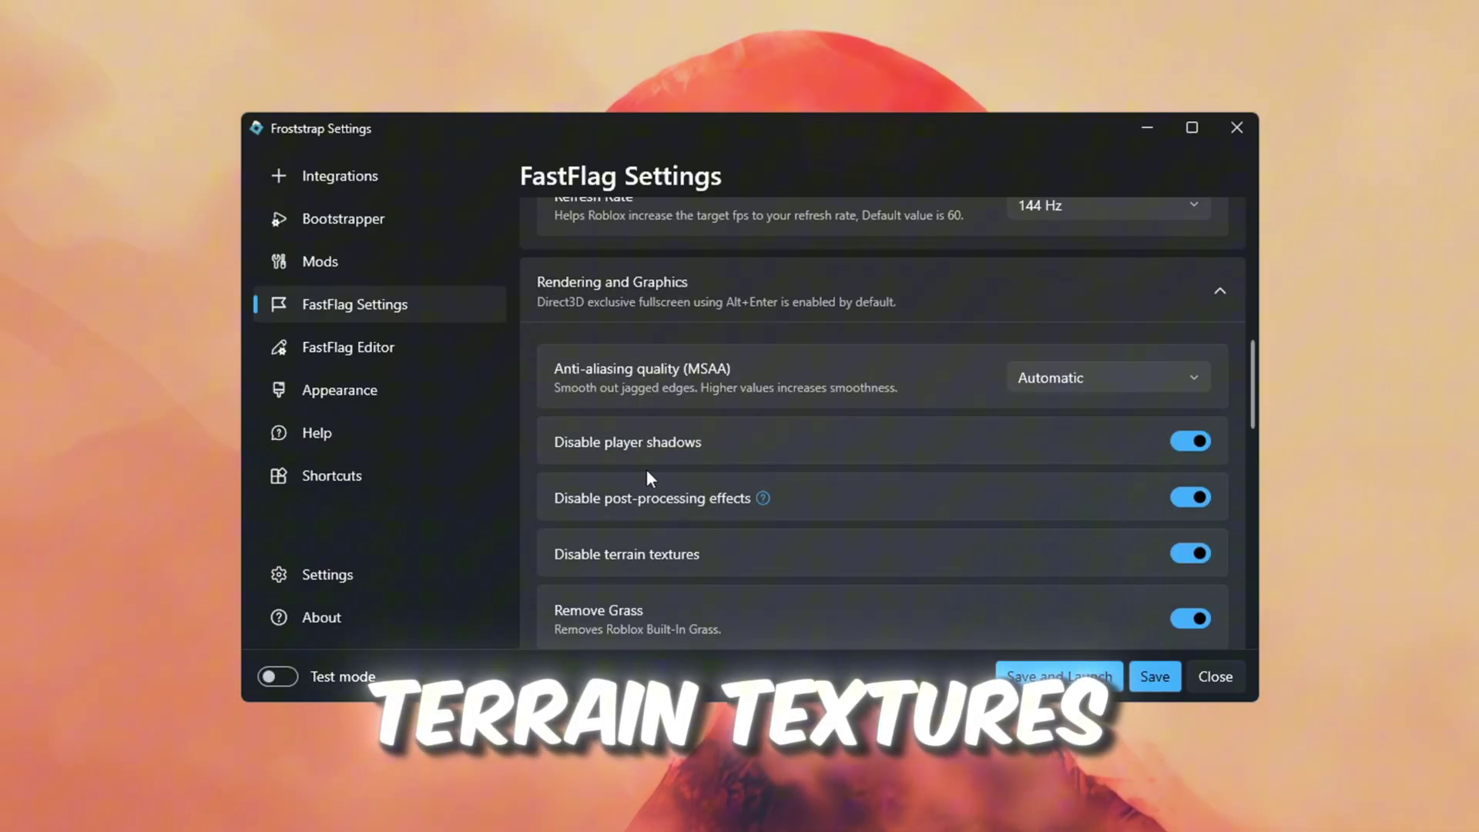
scroll(590, 503, down, 3)
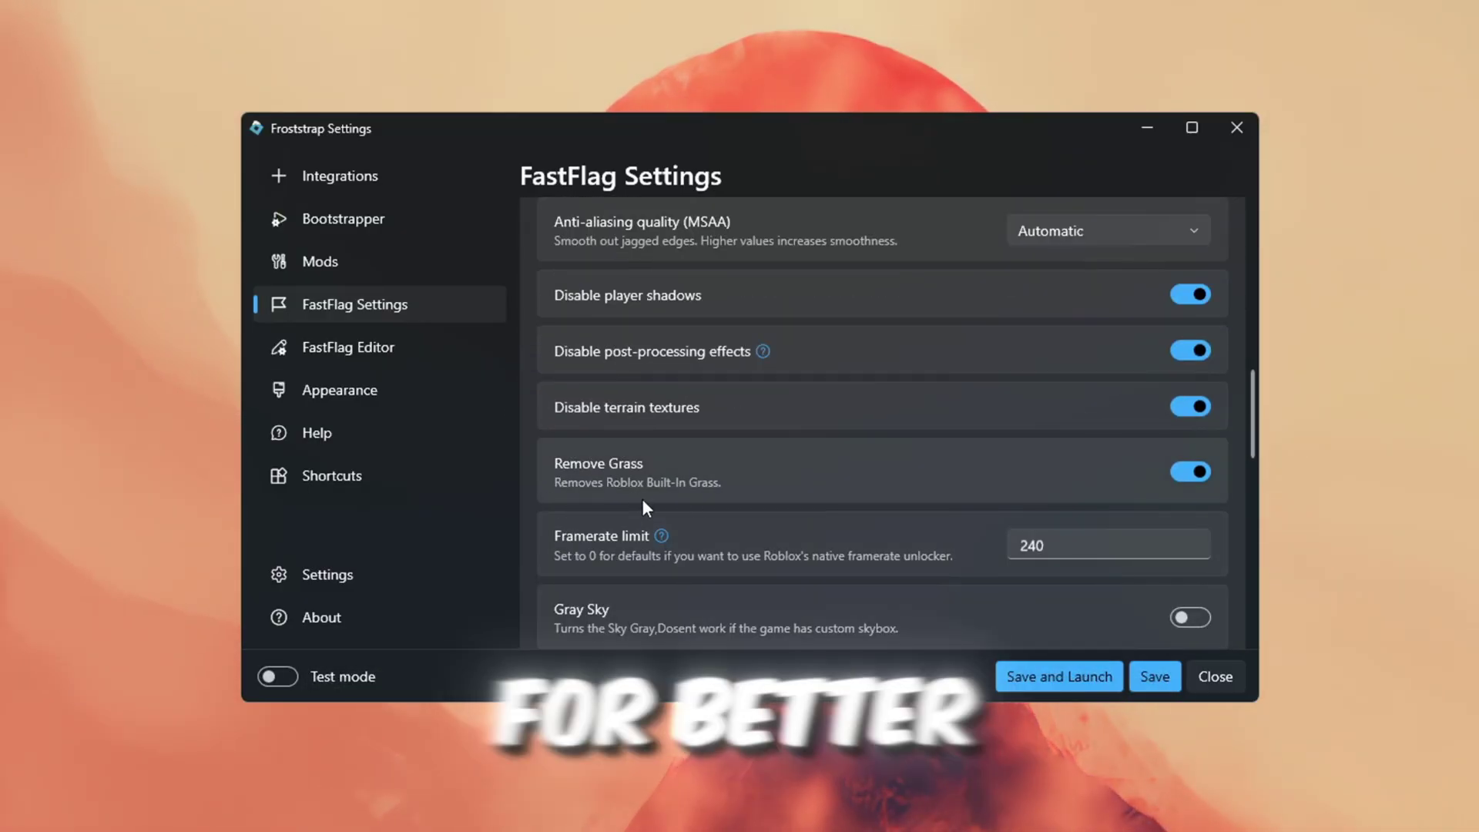
scroll(635, 504, up, 2)
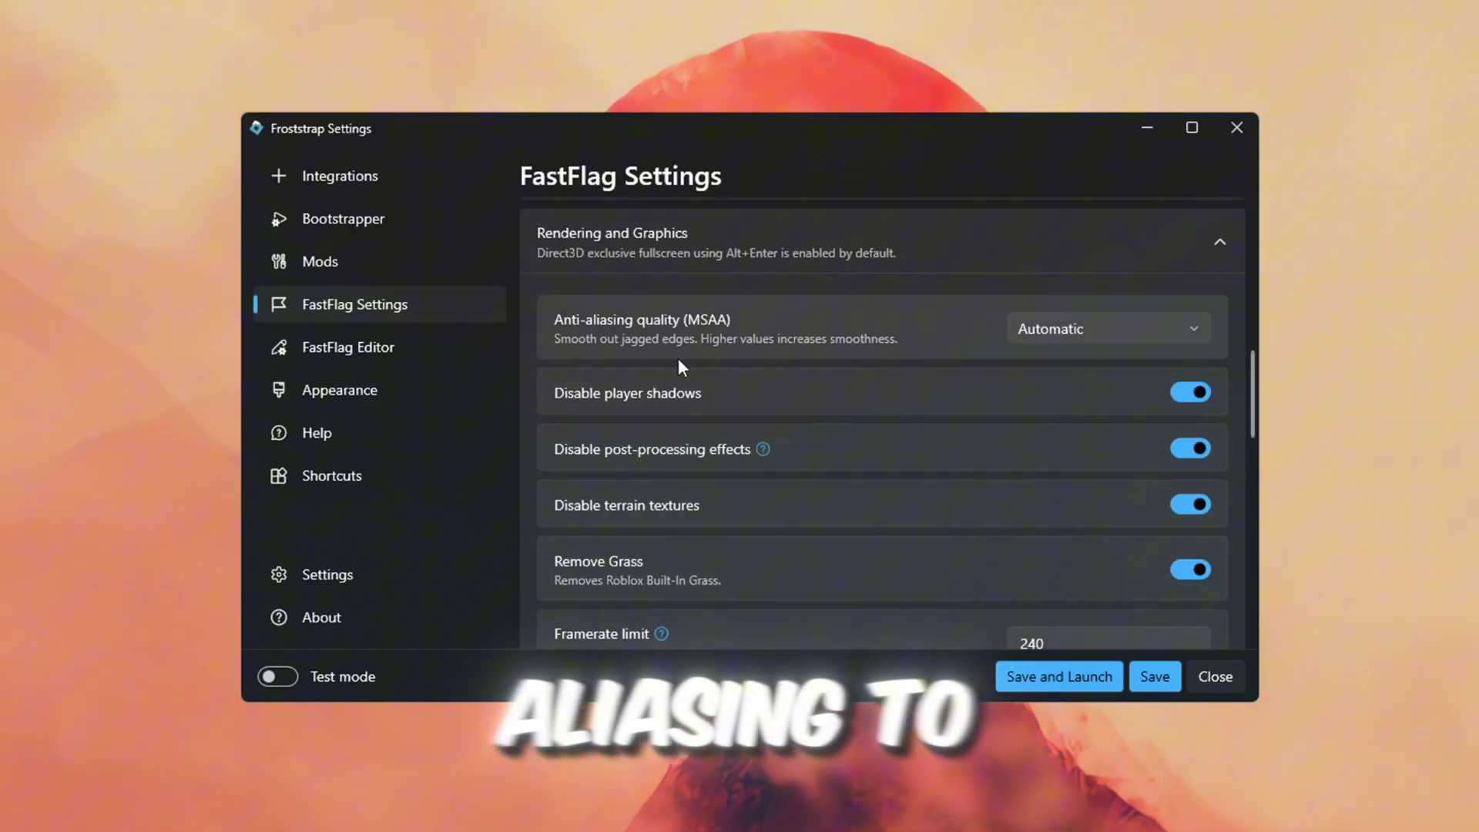
click(1109, 337)
click(1091, 455)
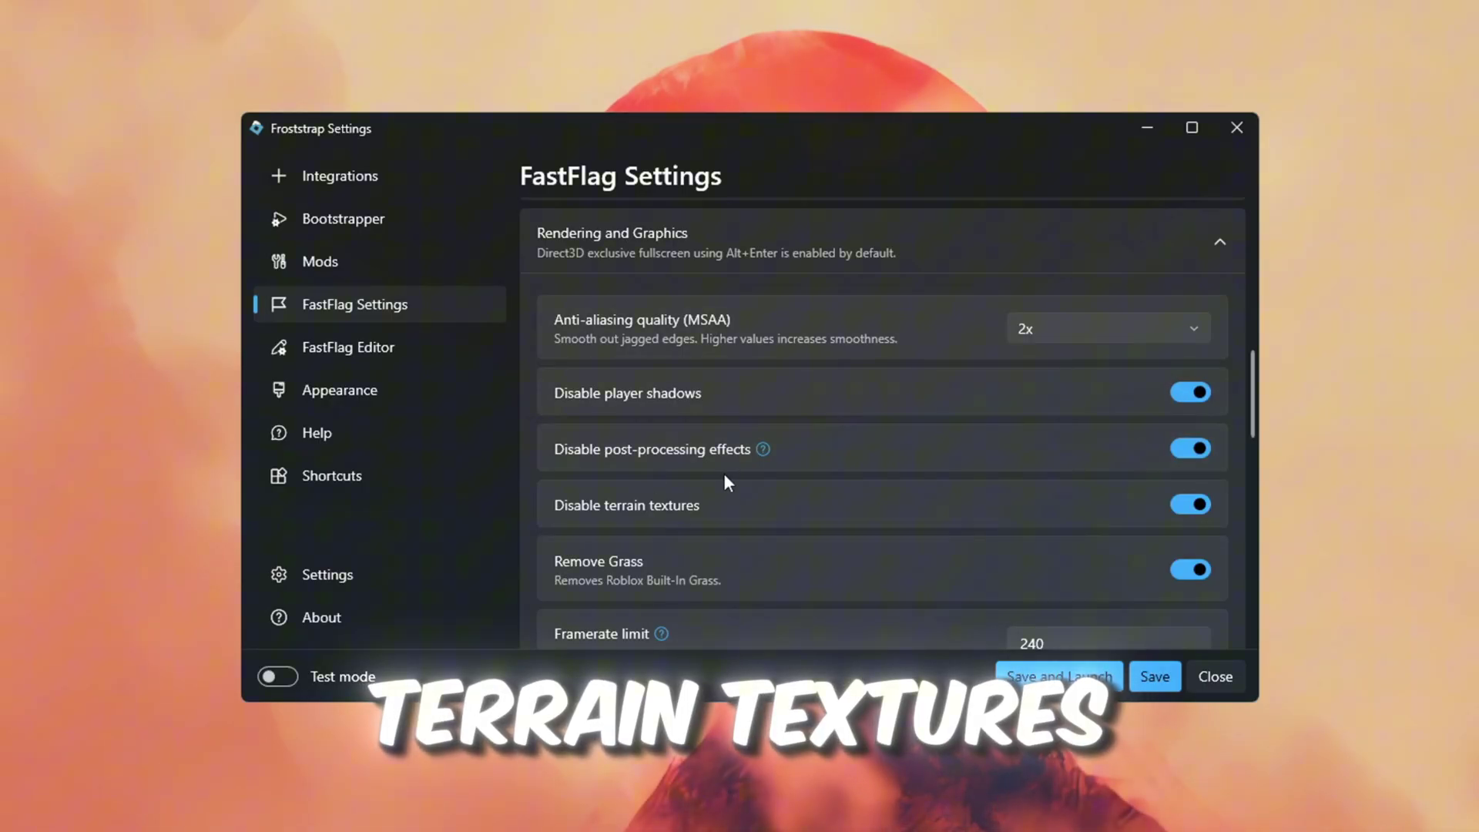
Set the Framerate limit to 999999999
scroll(649, 530, down, 3)
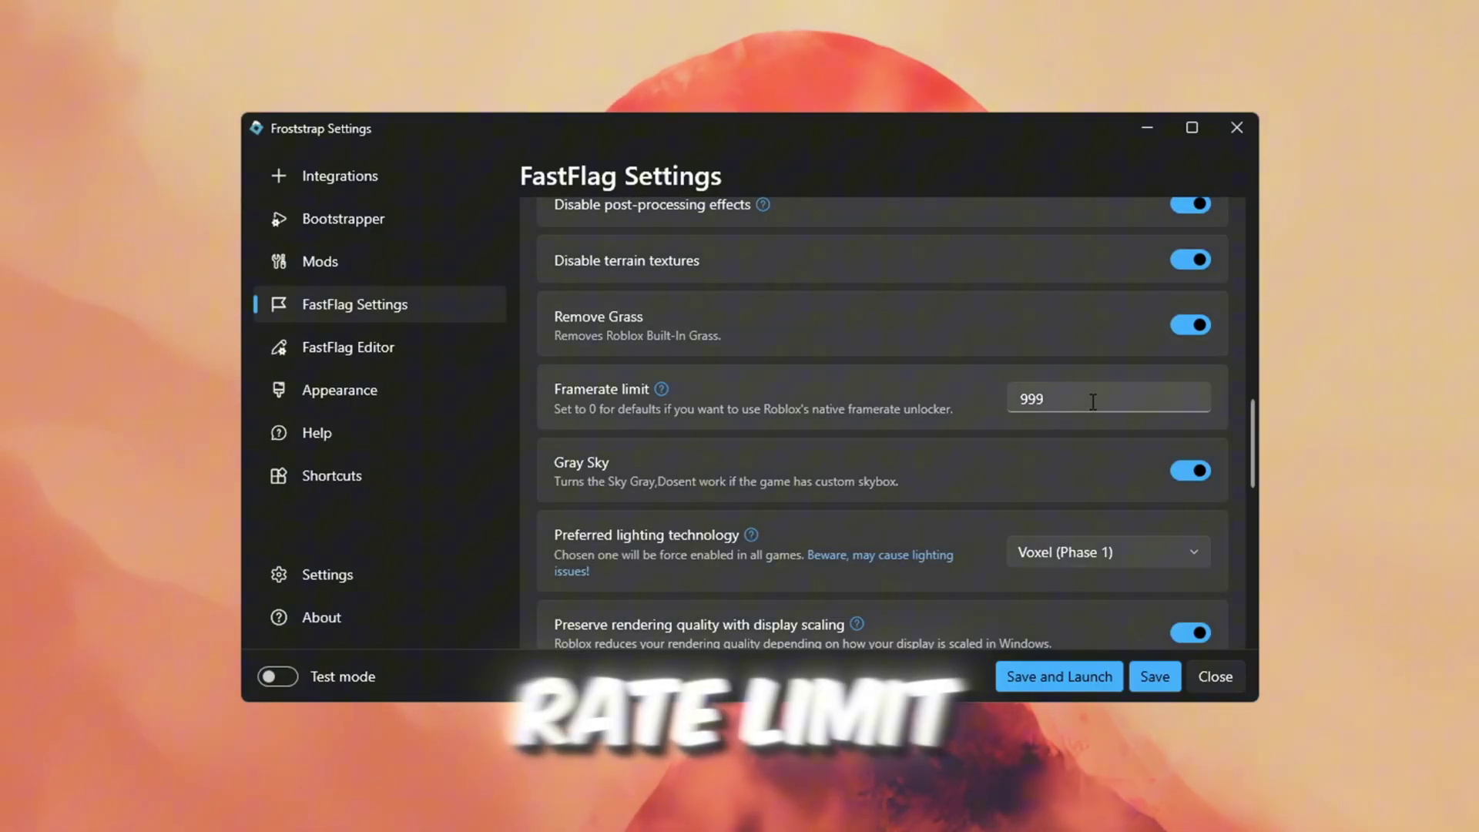
text(999999999)
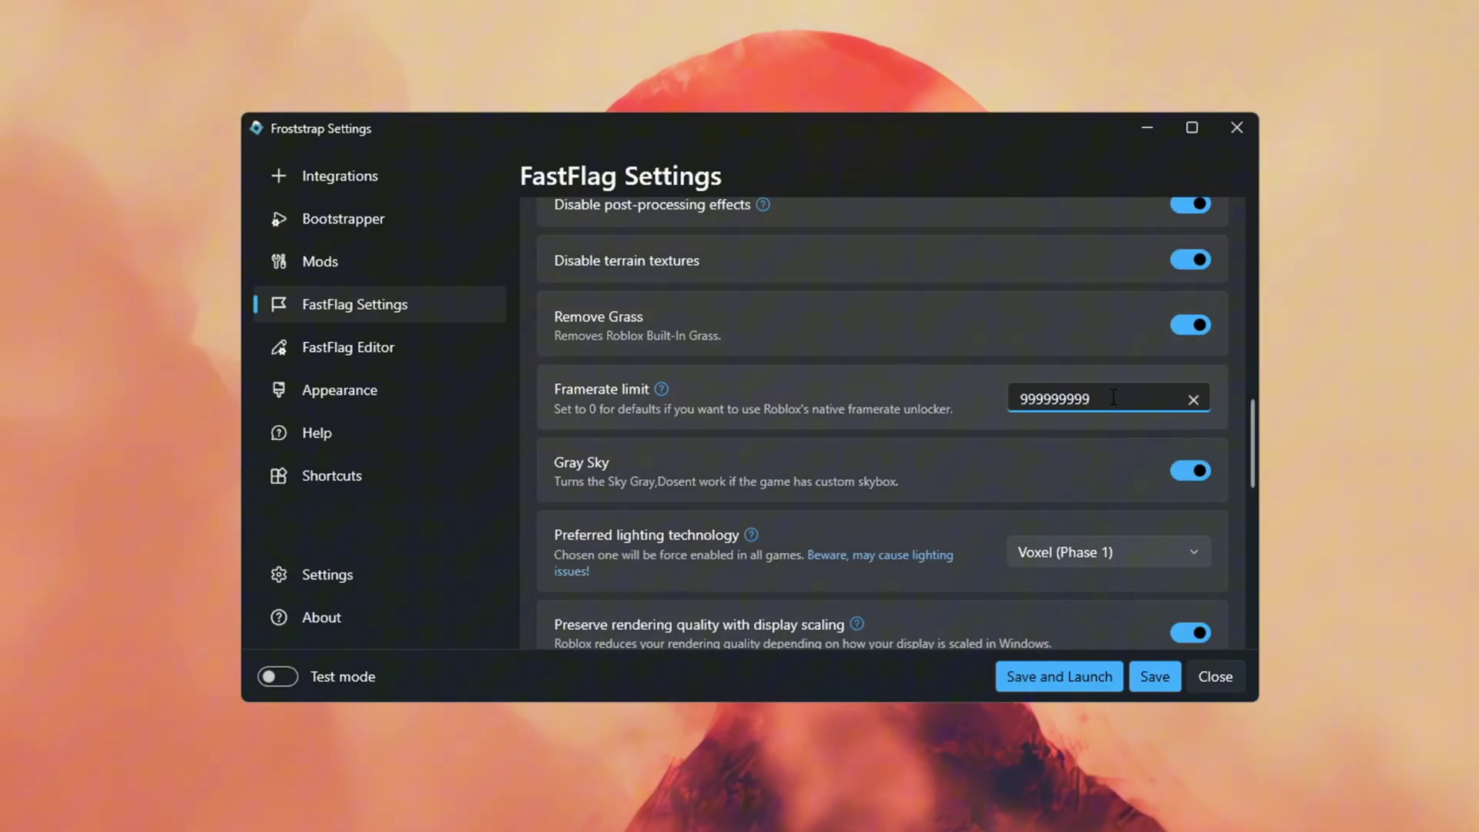
click(1048, 434)
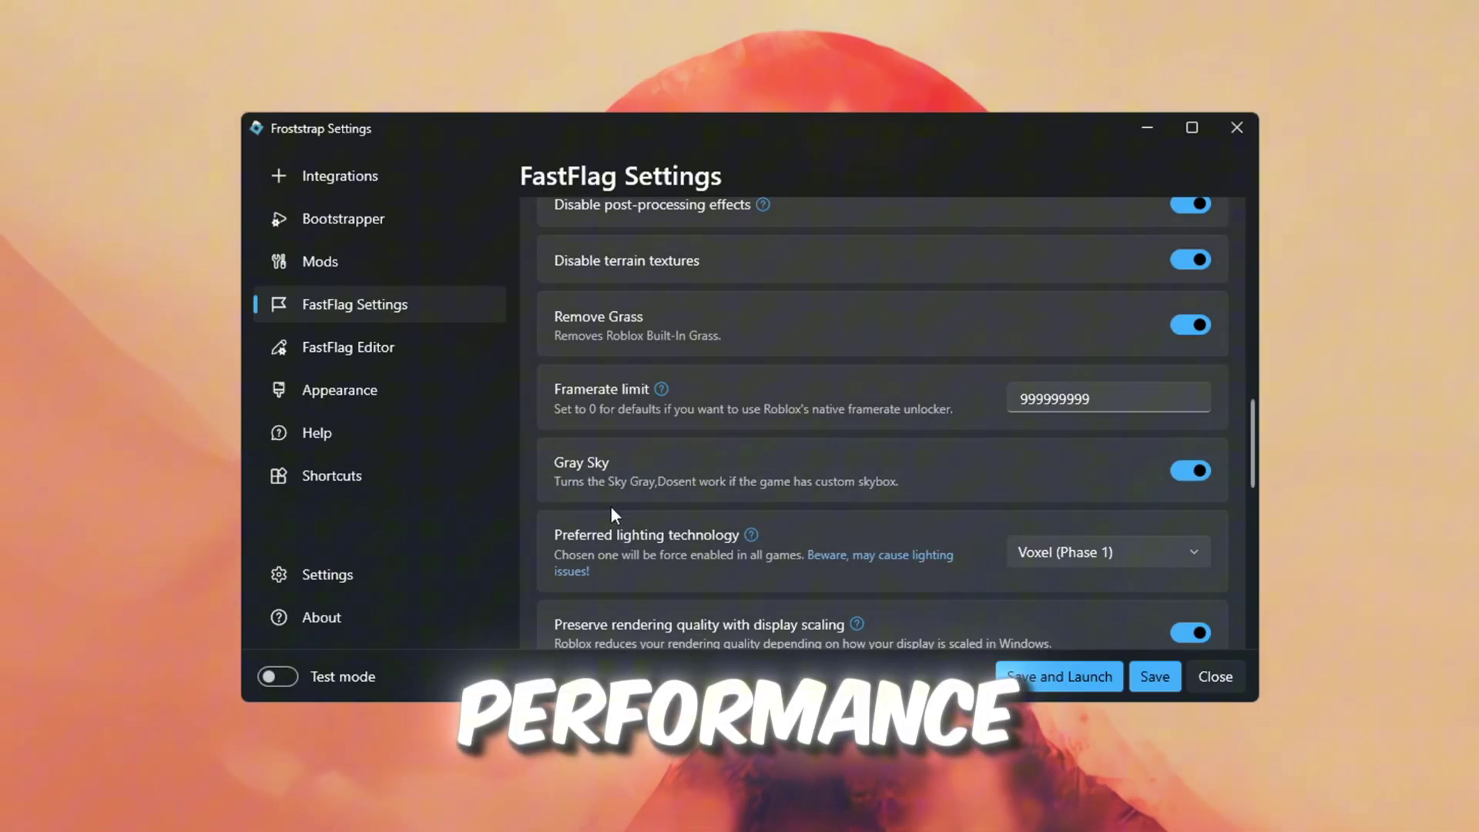
scroll(1183, 500, down, 2)
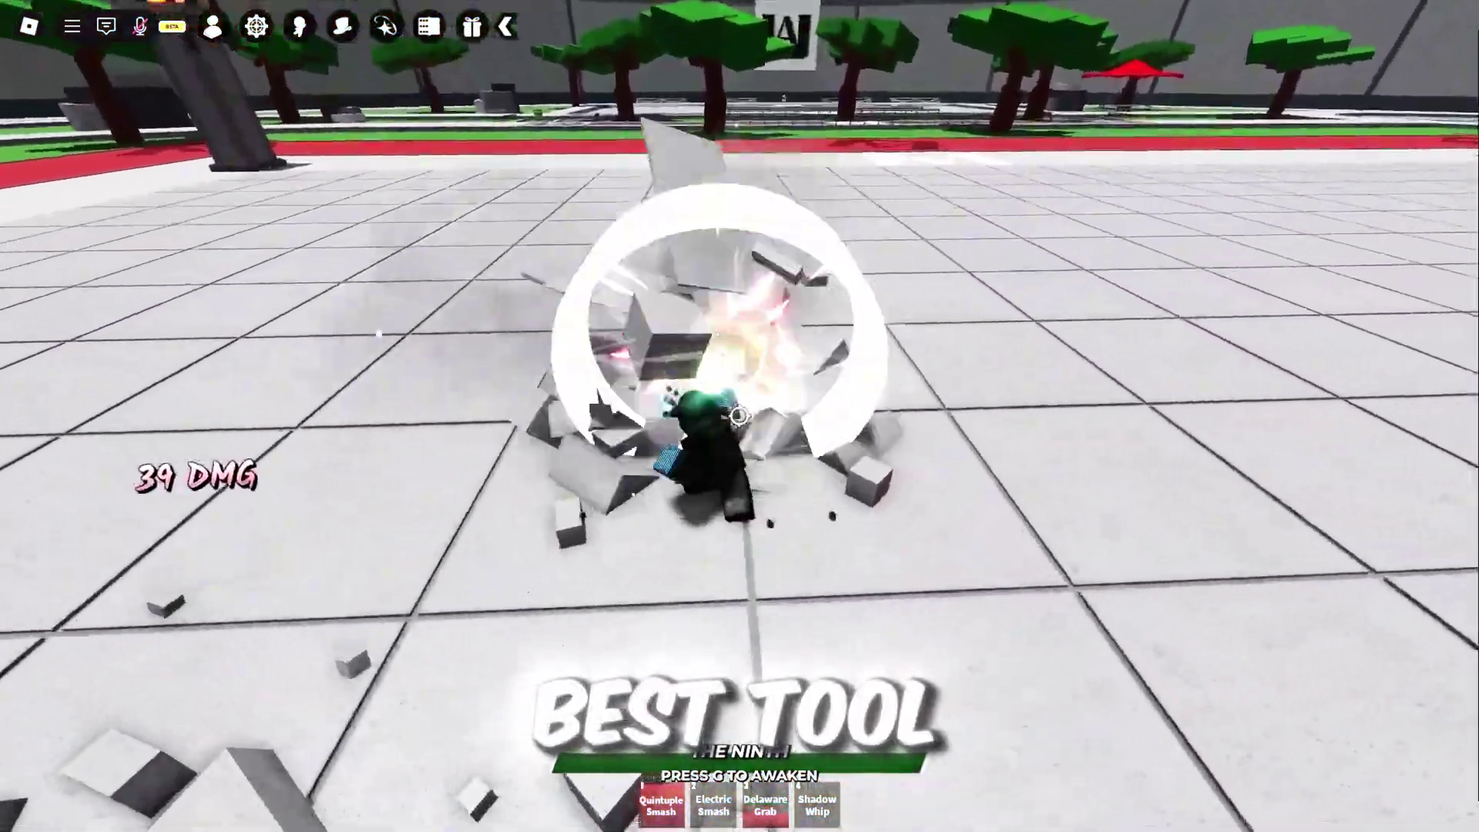
Attack in the battlegrounds game to check FPS with the tuned FastFlags
click(739, 416)
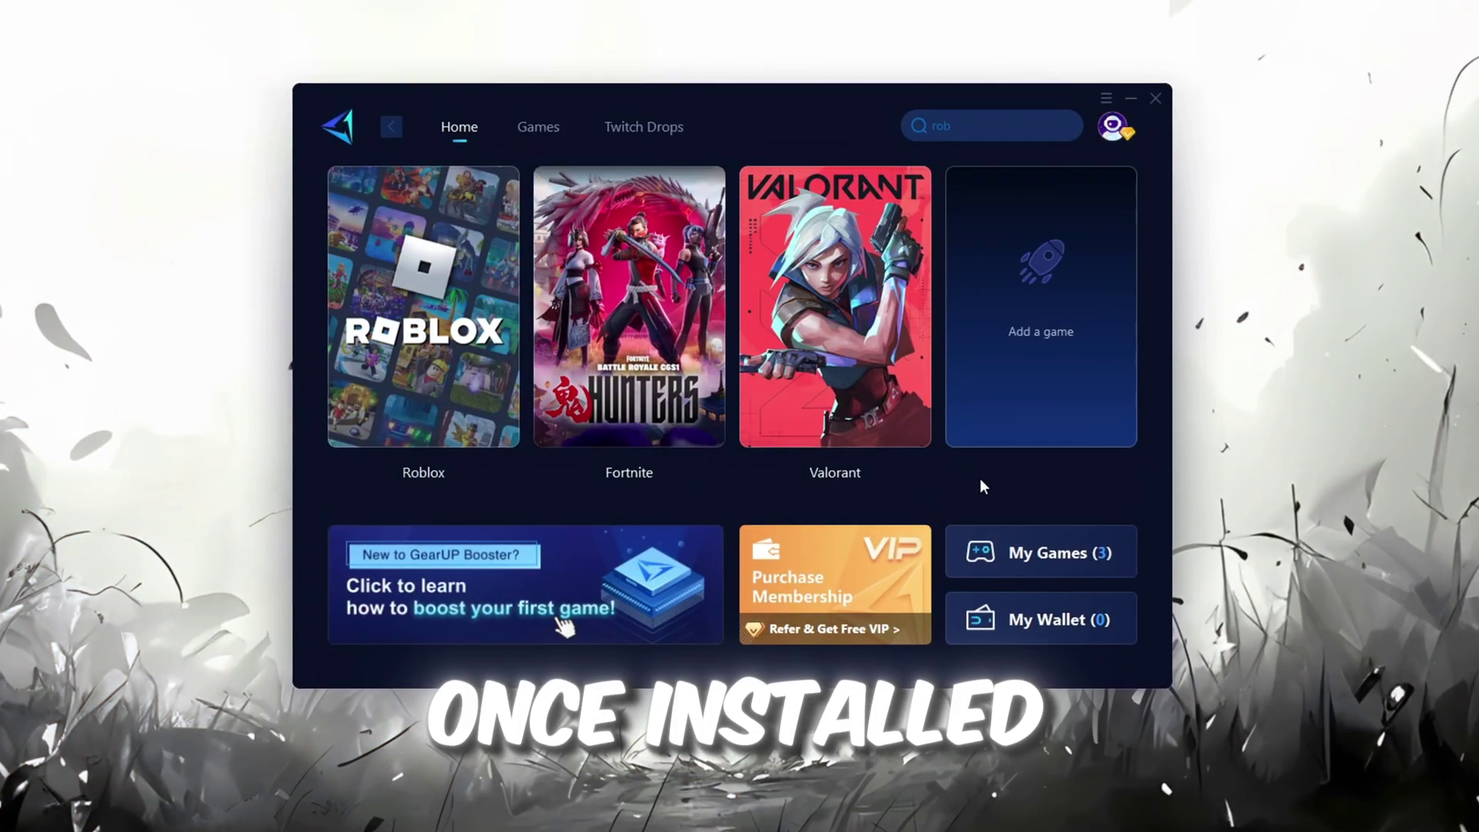
Check the account panel, browse the supported games catalogue, then return to the Roblox card on Home
mouse_move(788, 424)
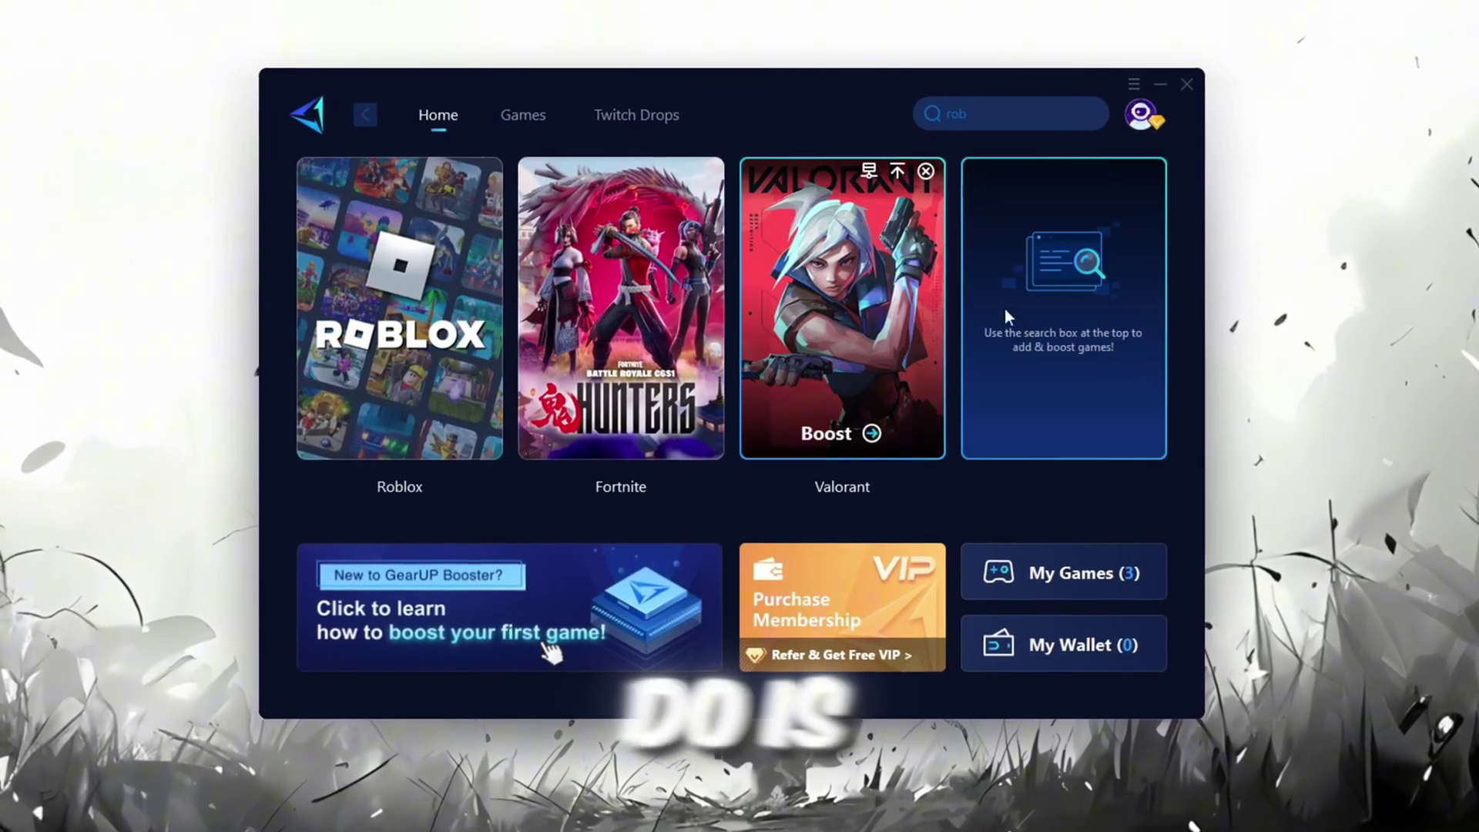
click(1135, 120)
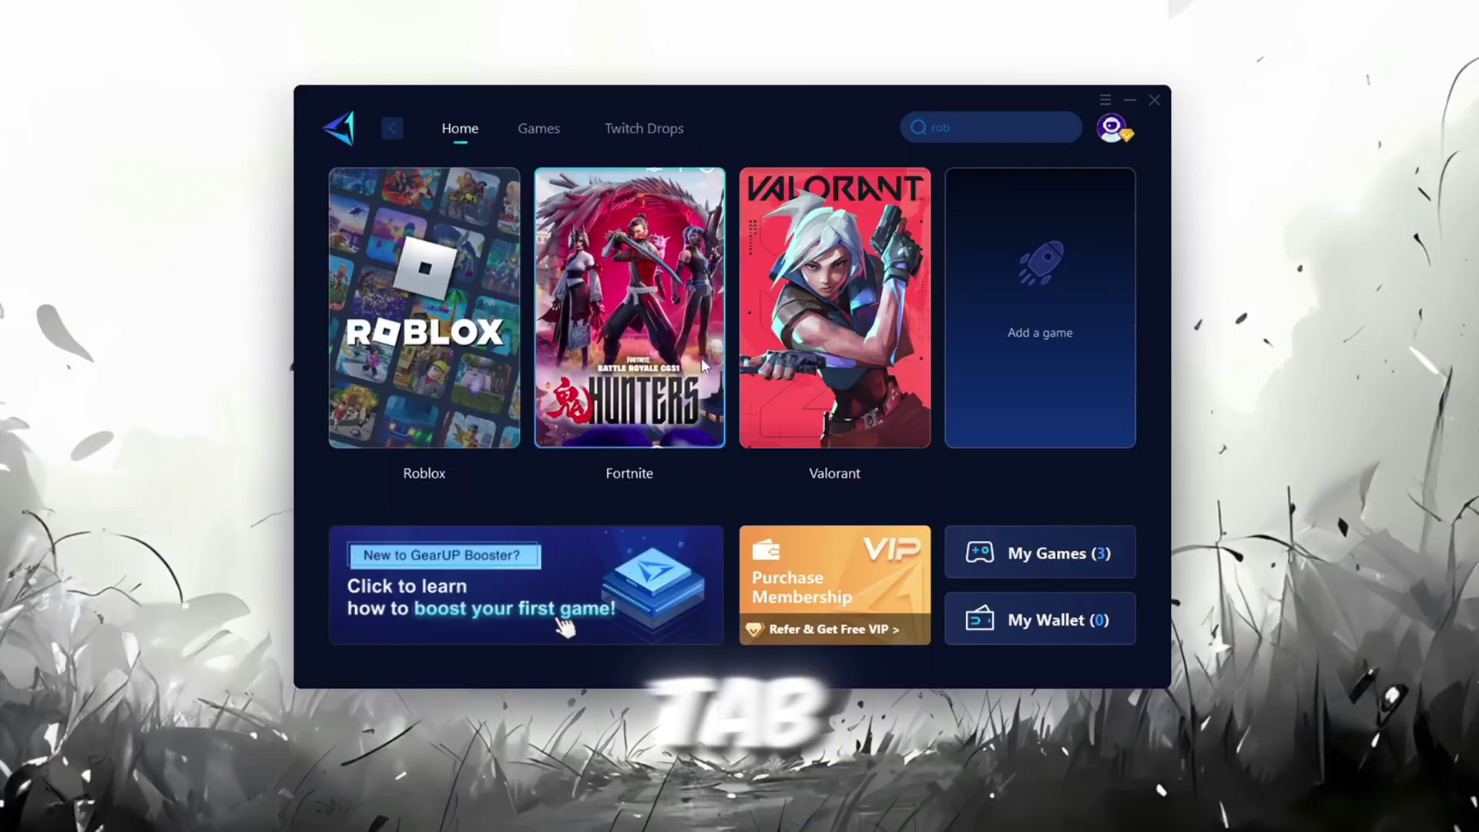
click(541, 130)
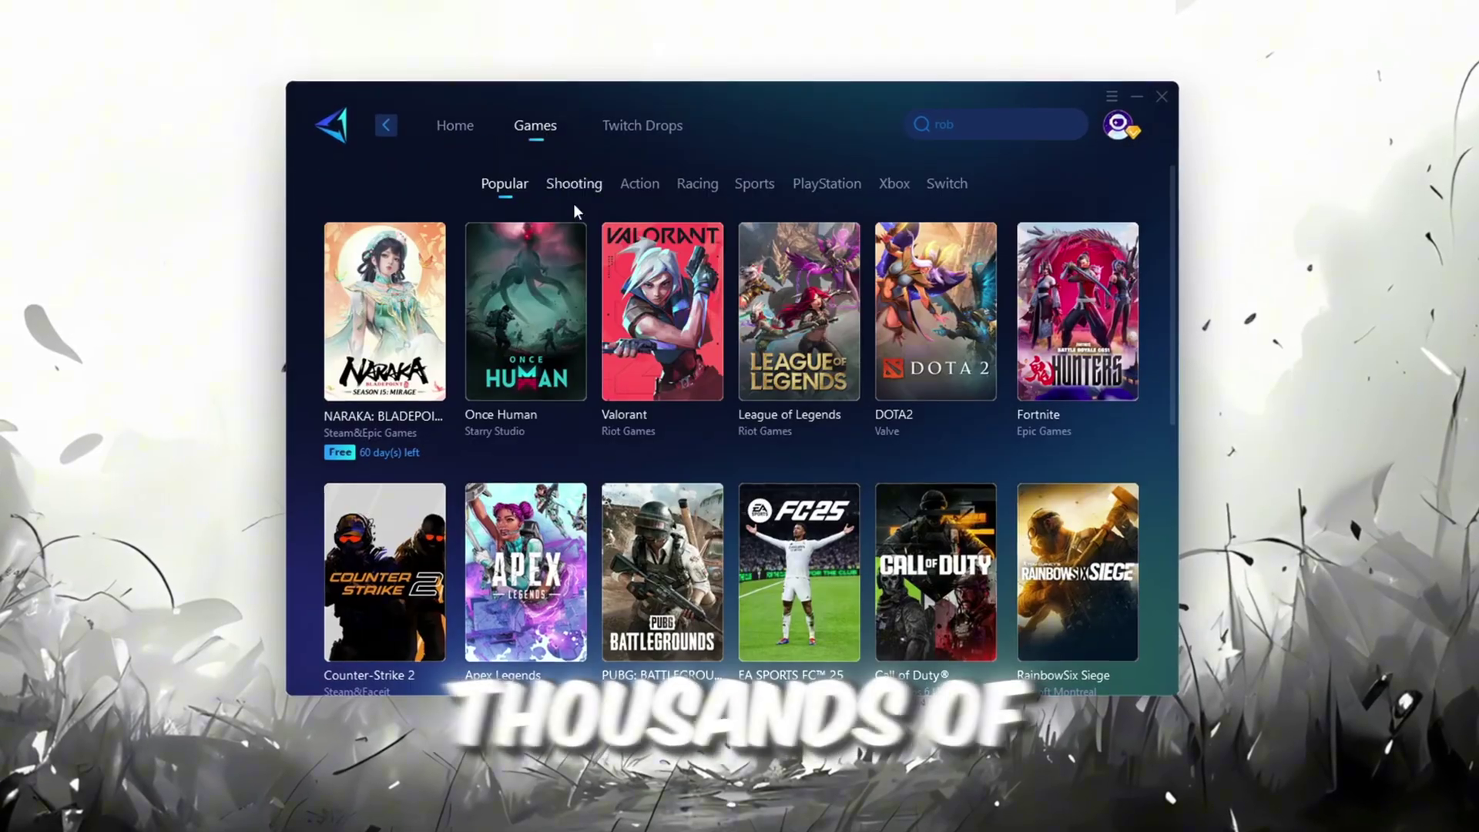
scroll(655, 324, down, 6)
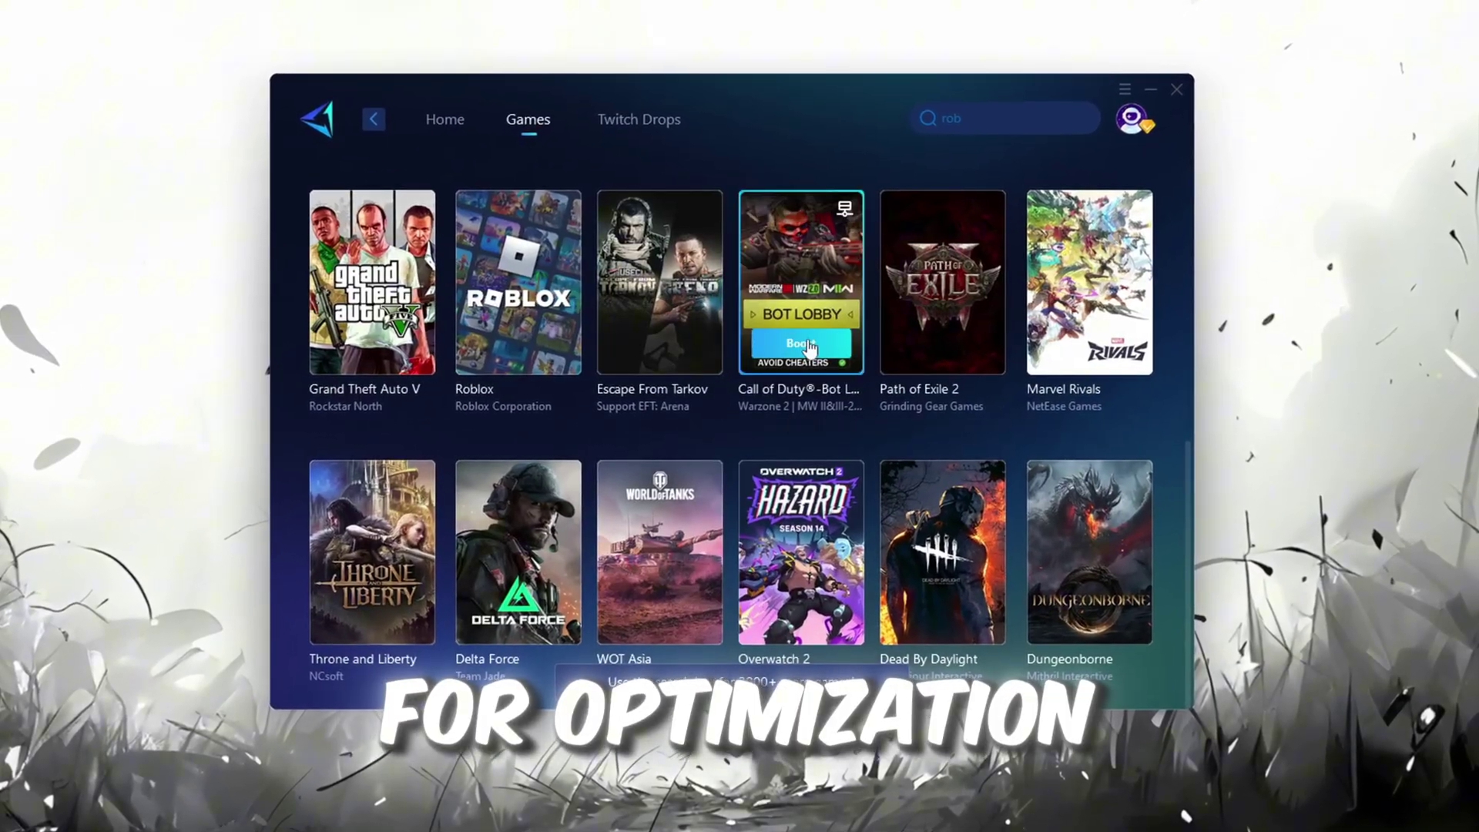
scroll(704, 370, up, 6)
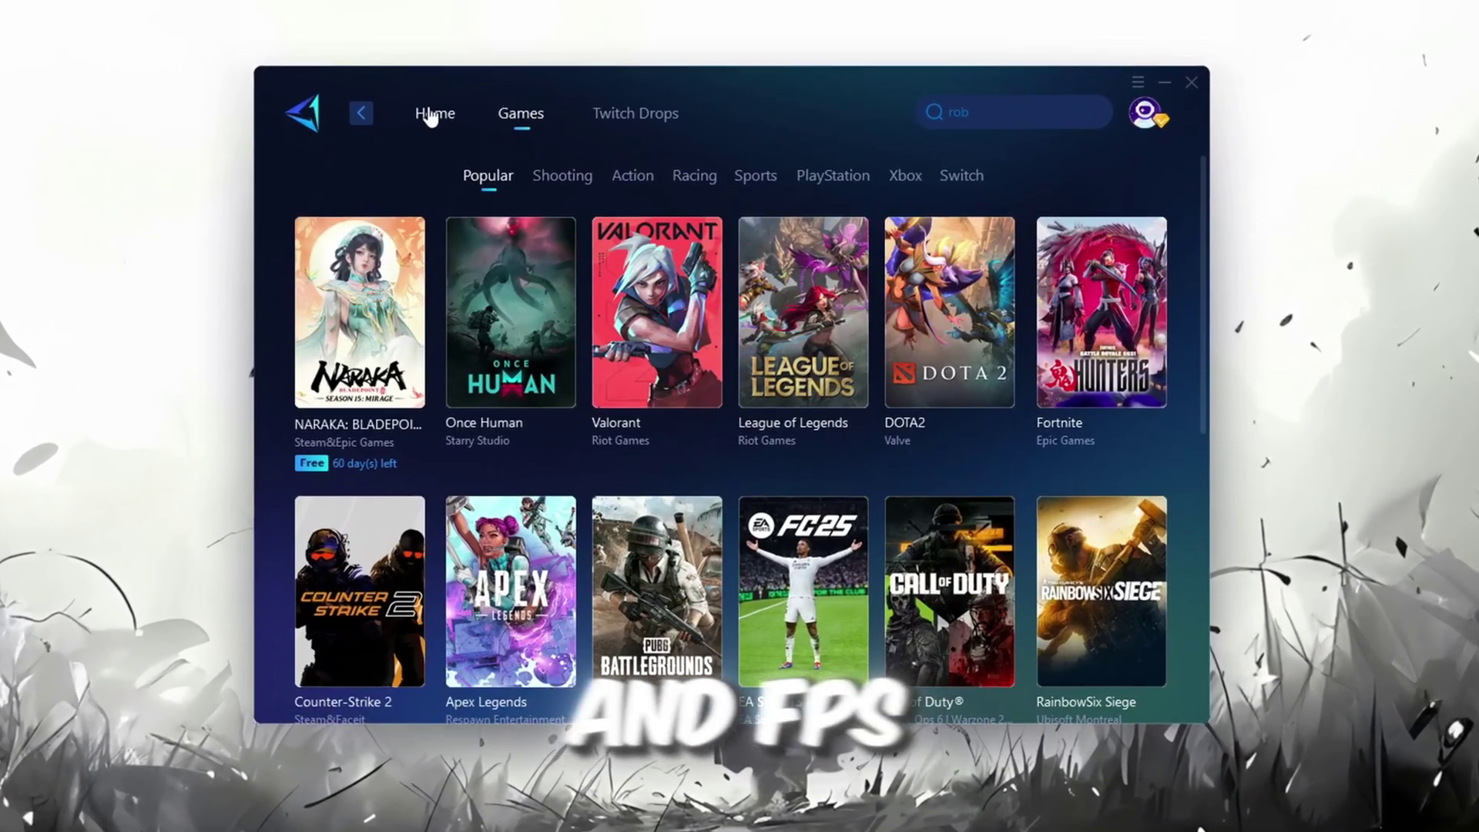
click(429, 116)
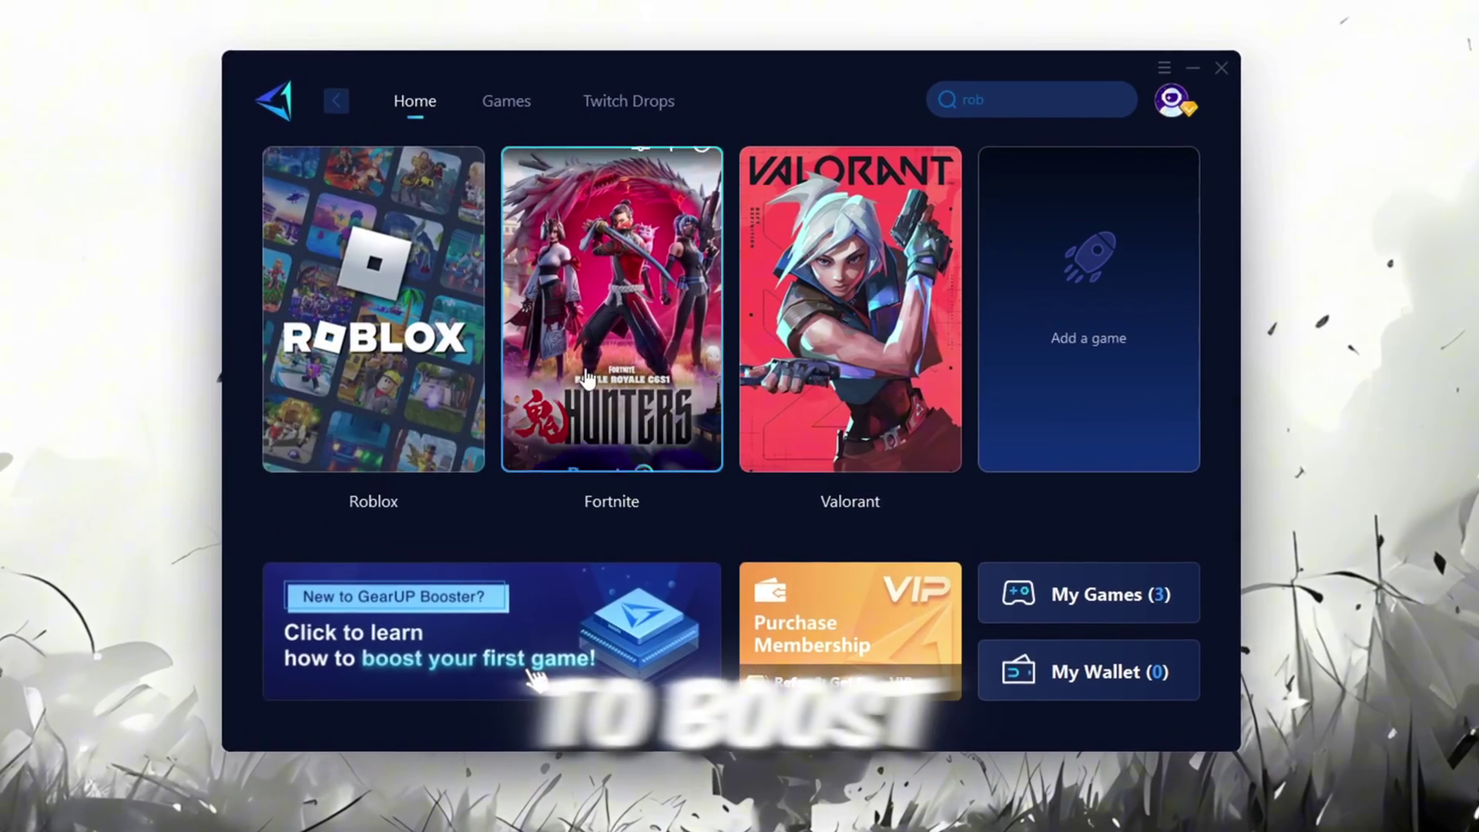
mouse_move(414, 461)
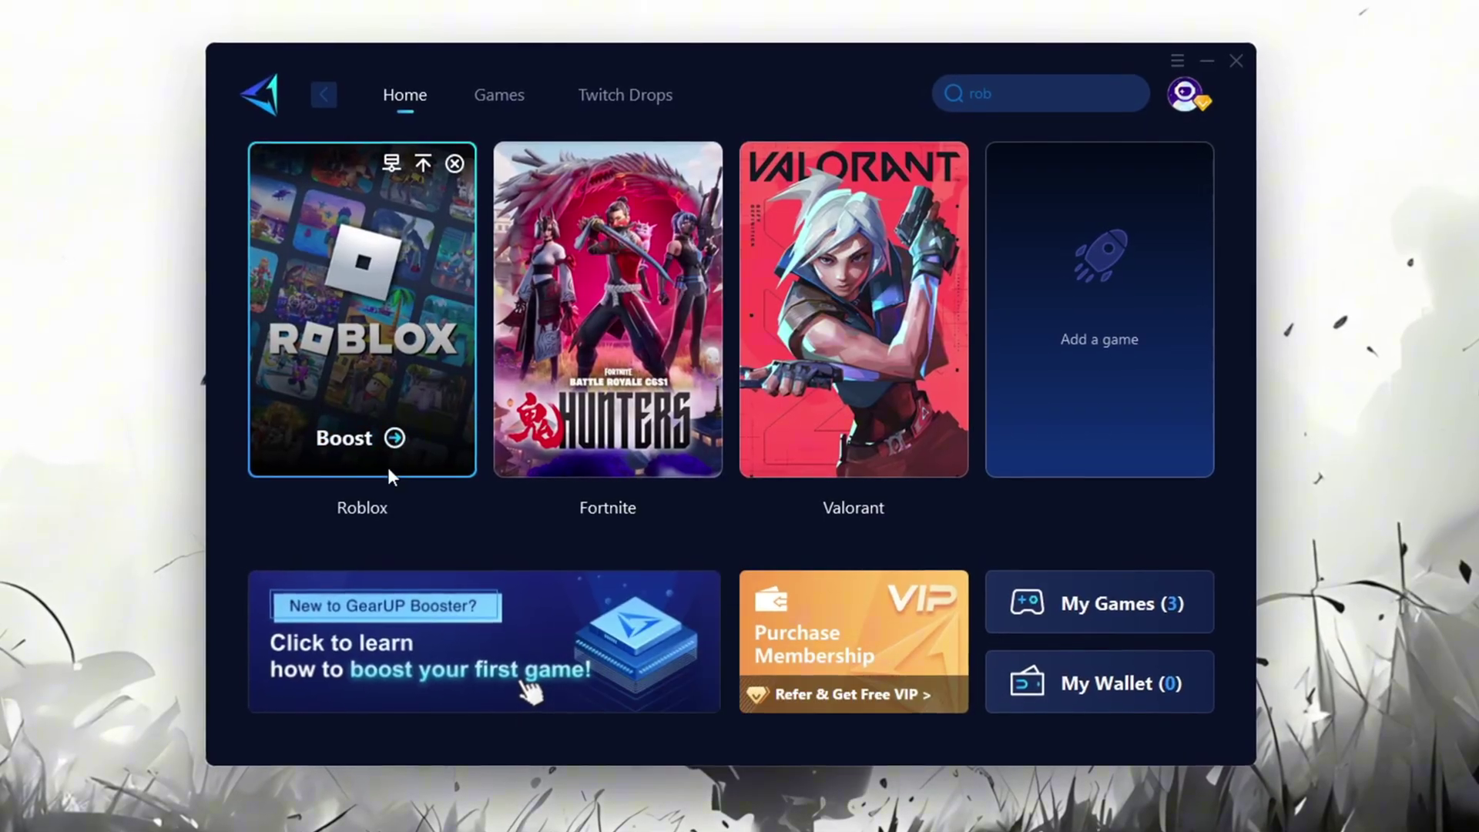
Start boosting Roblox in GearUP and browse the server regions, leaving it on Auto server
click(351, 441)
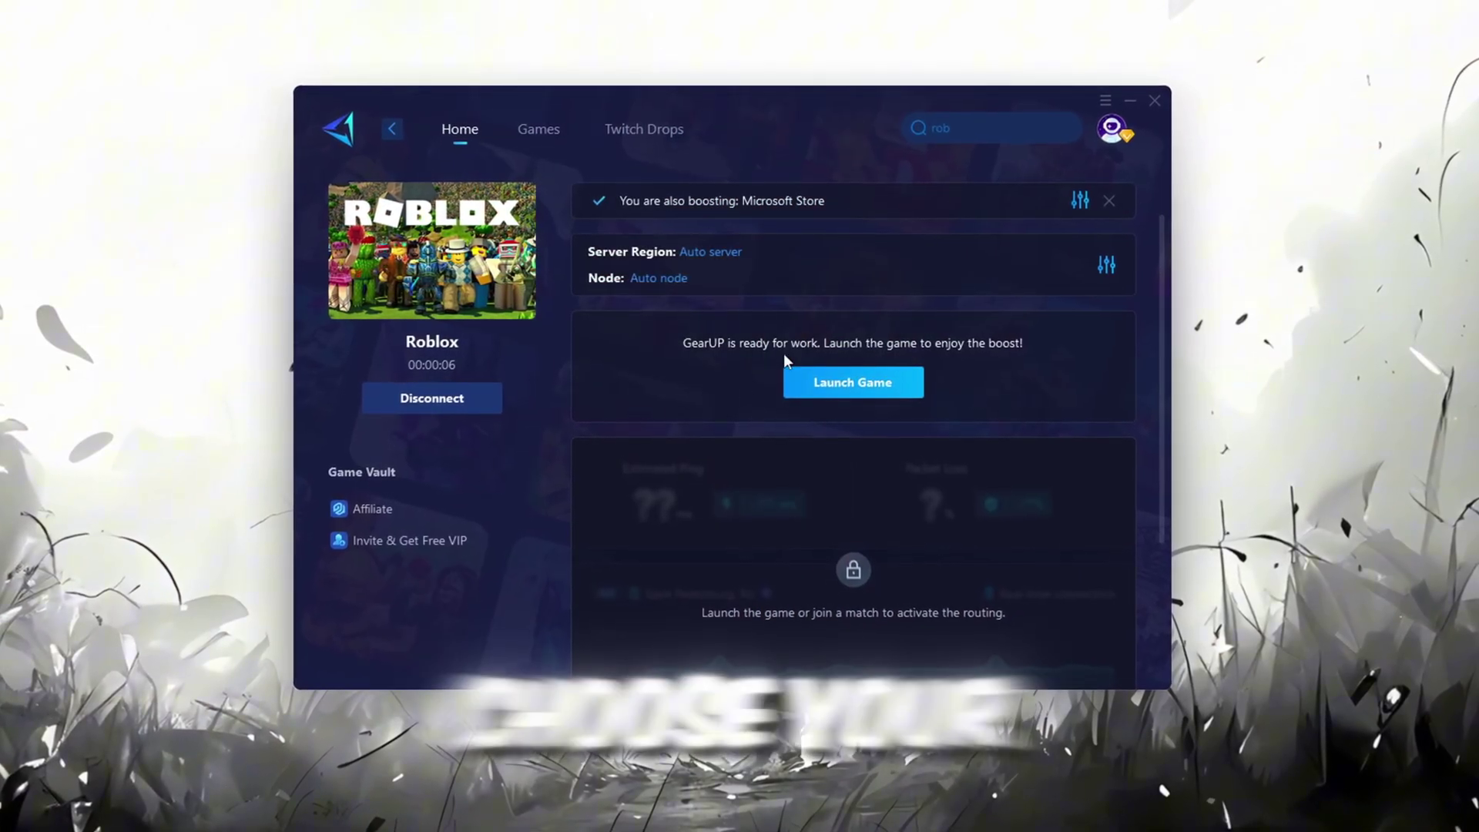
click(709, 252)
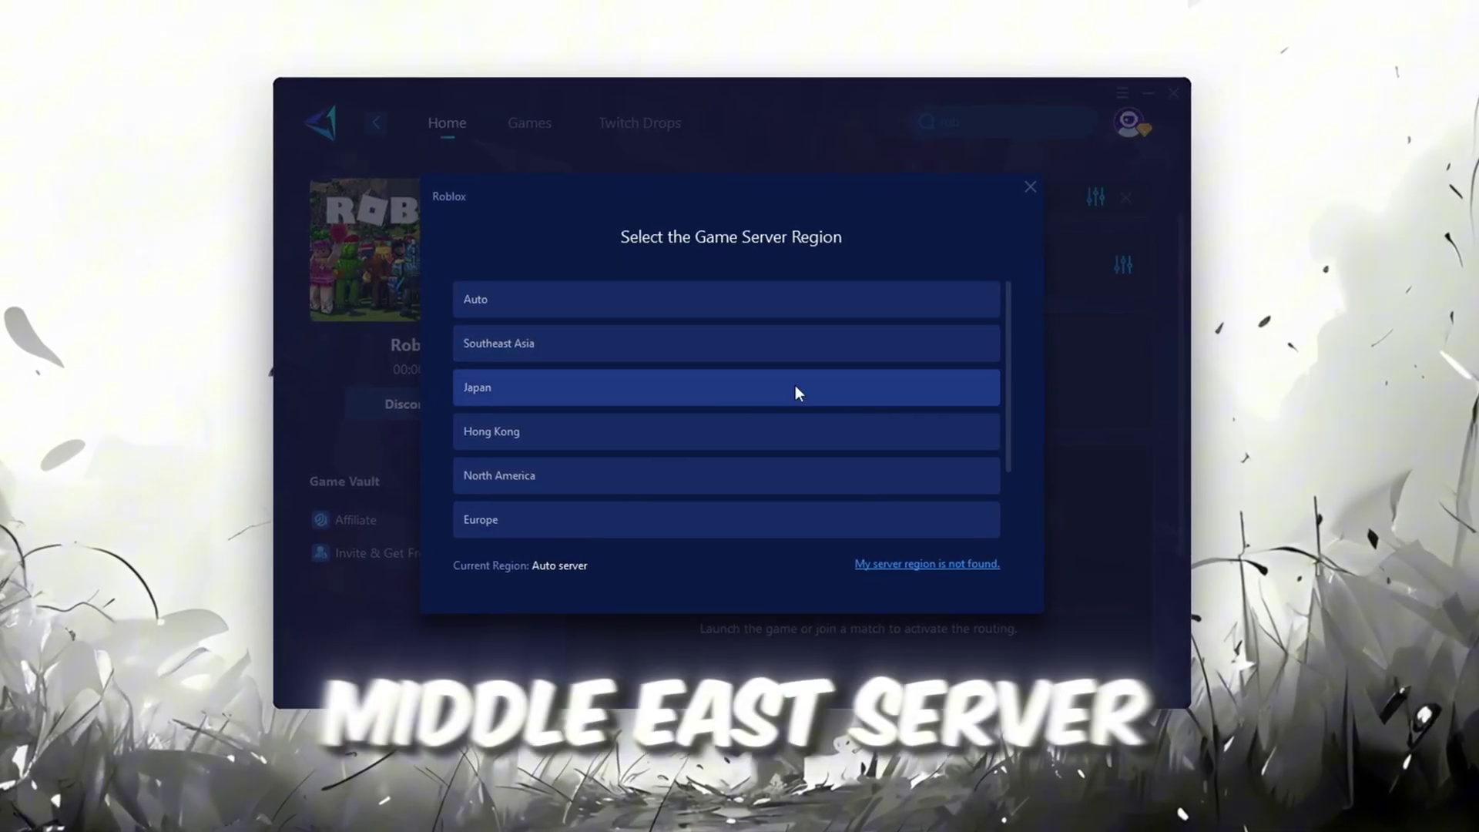
scroll(682, 369, down, 1)
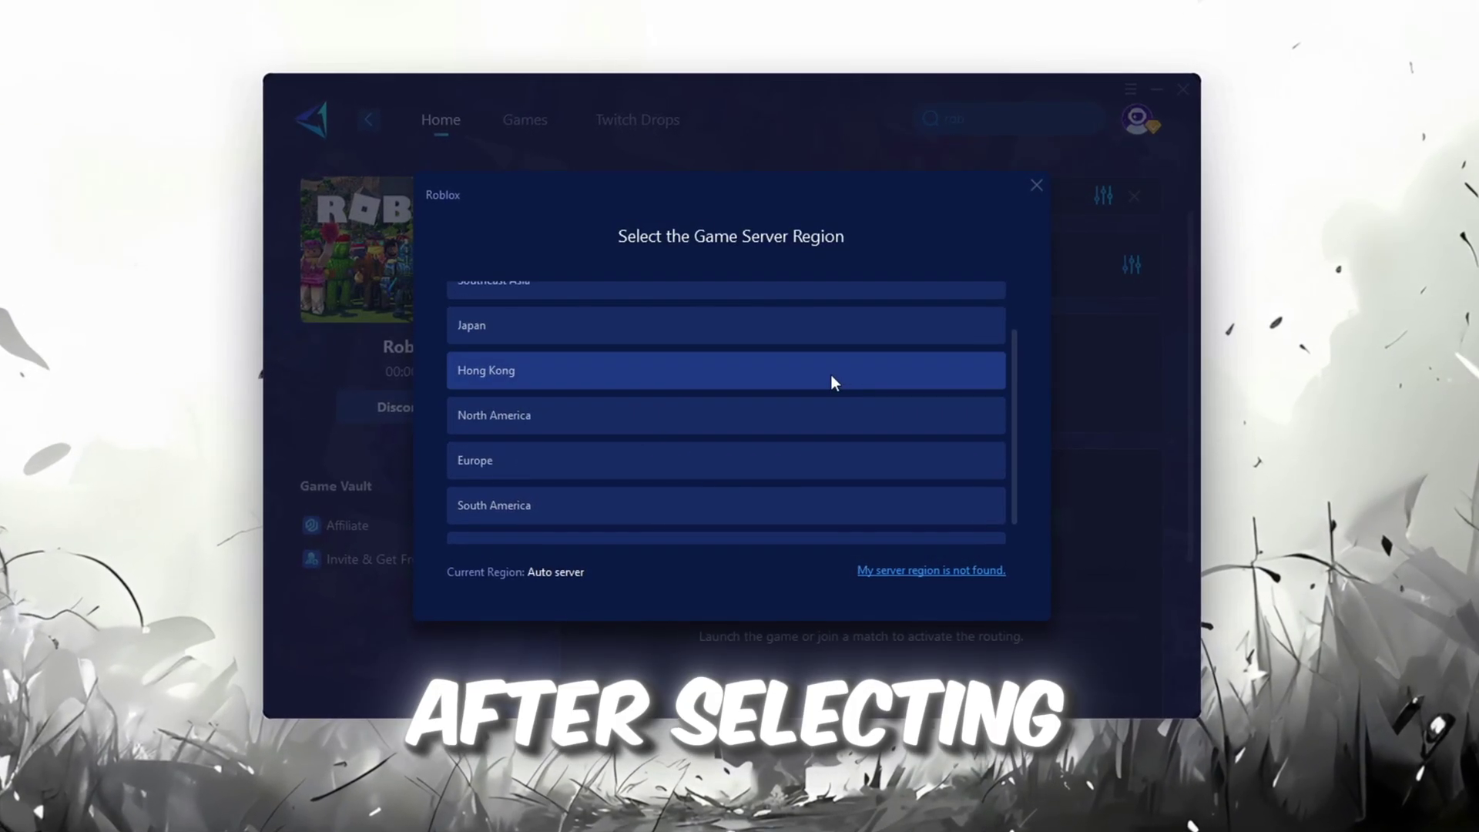
click(1037, 185)
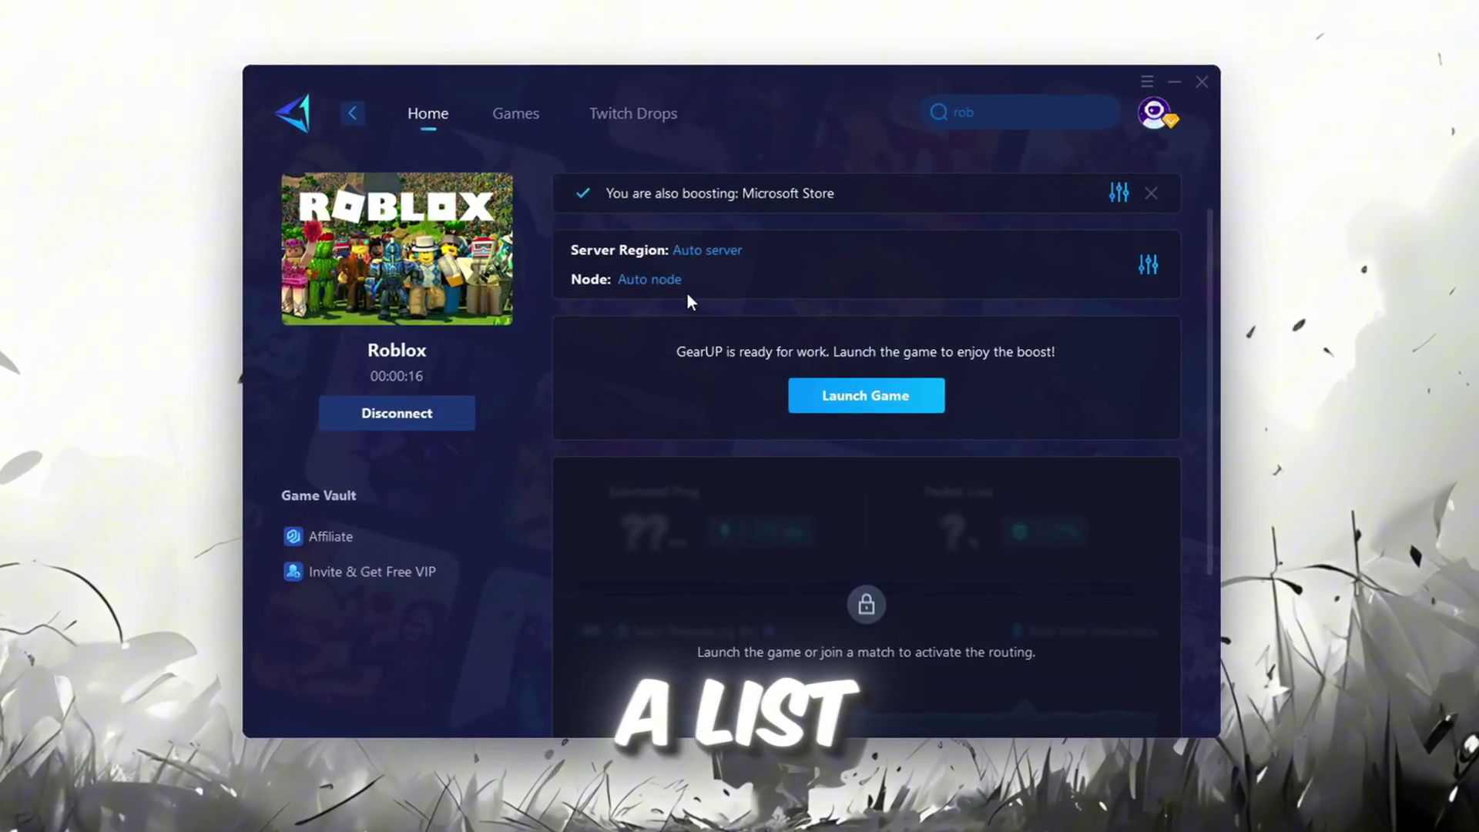
Browse the game server node list without choosing one, then close the GearUP Booster window
click(667, 282)
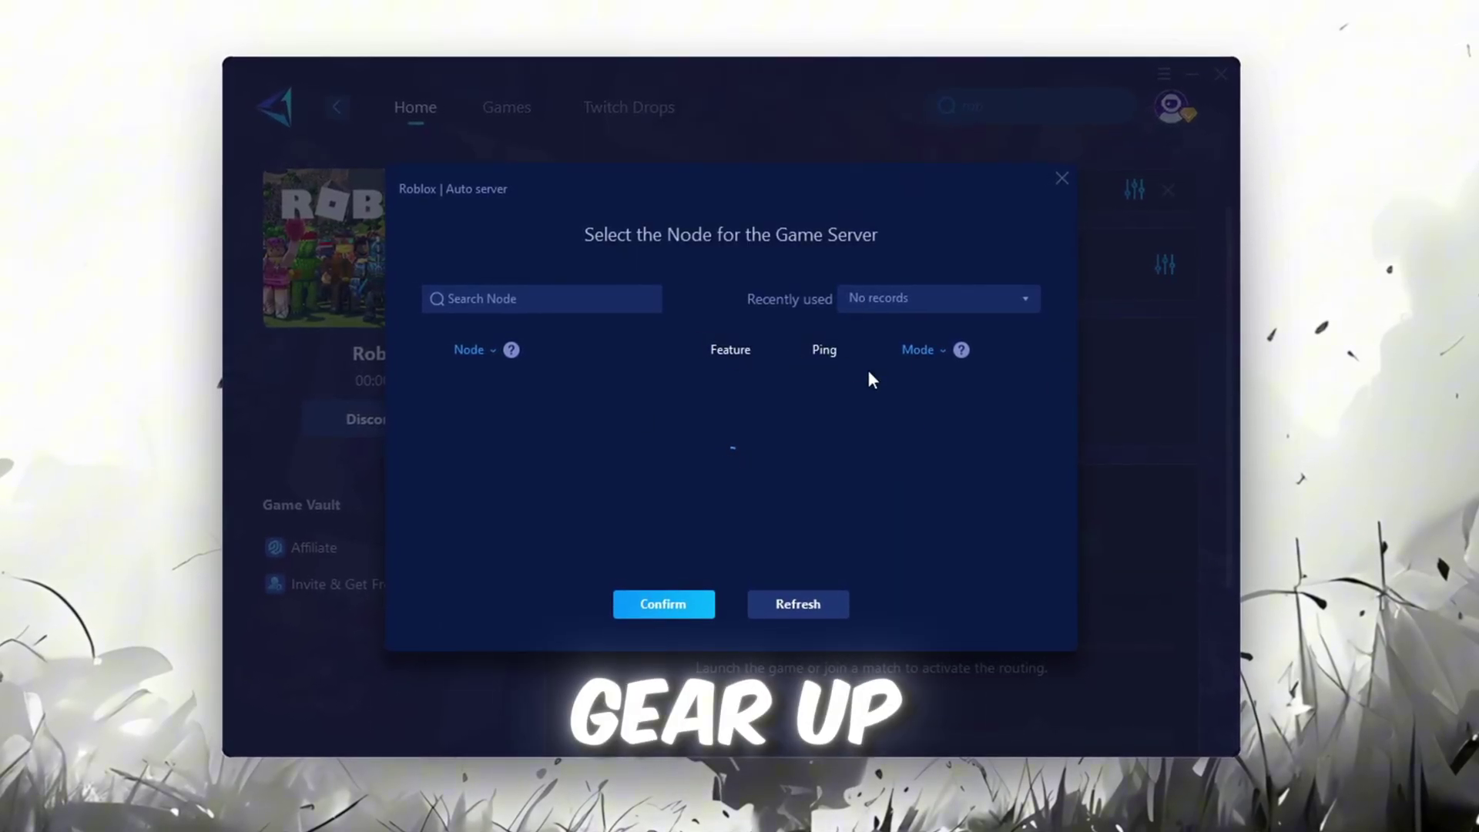
scroll(743, 438, down, 5)
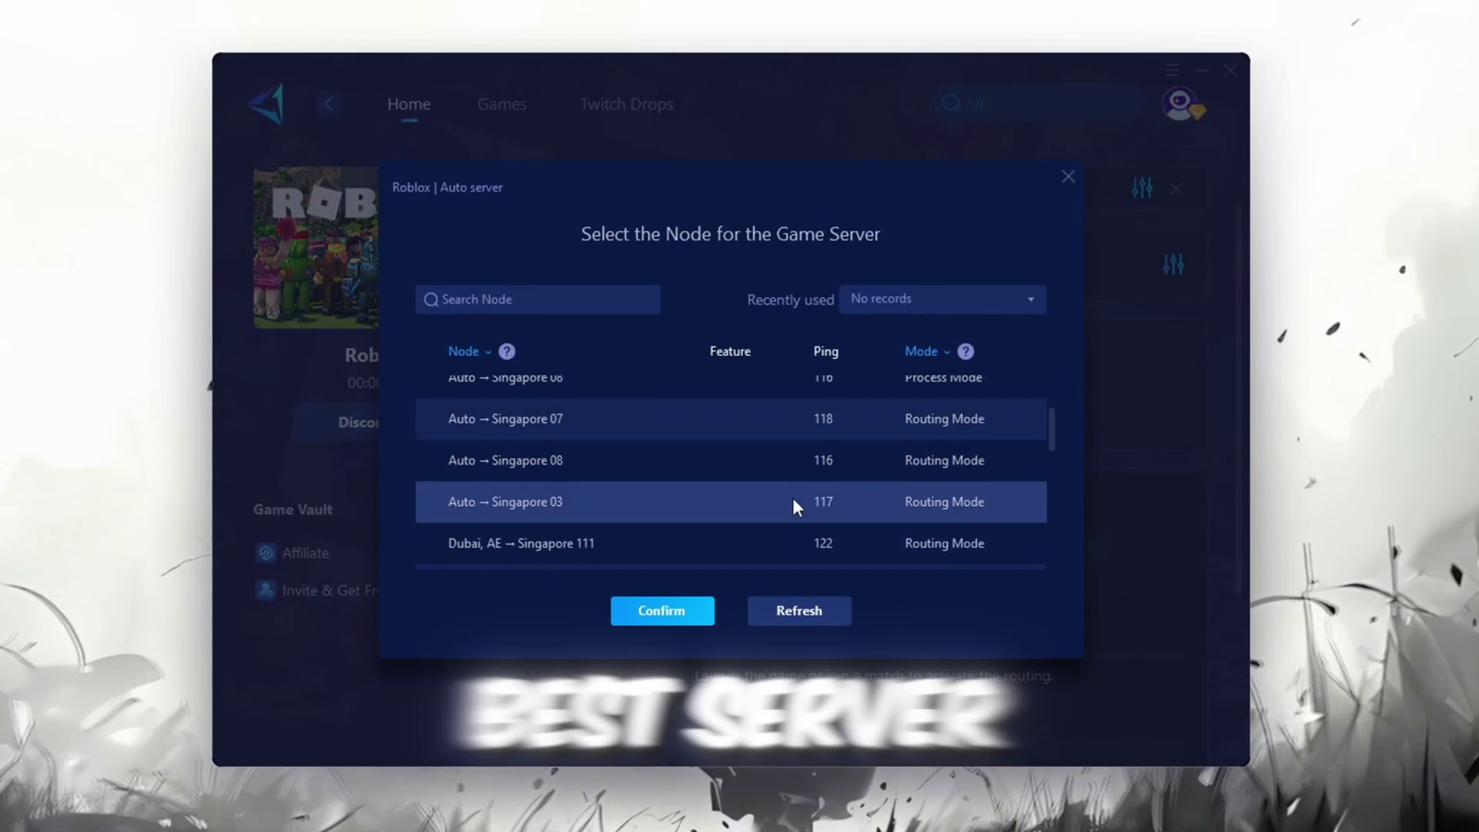
click(1069, 177)
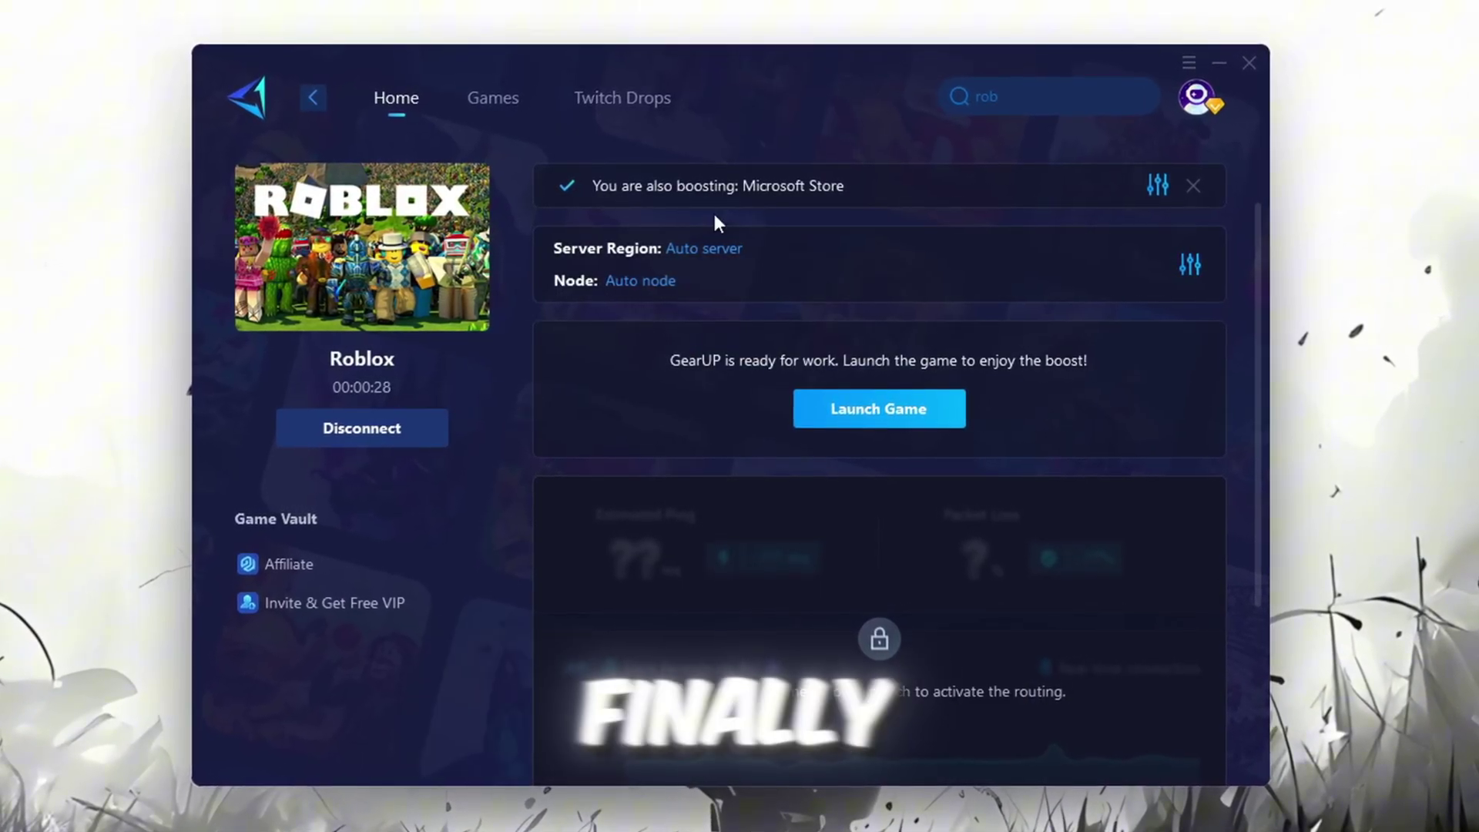
click(1260, 63)
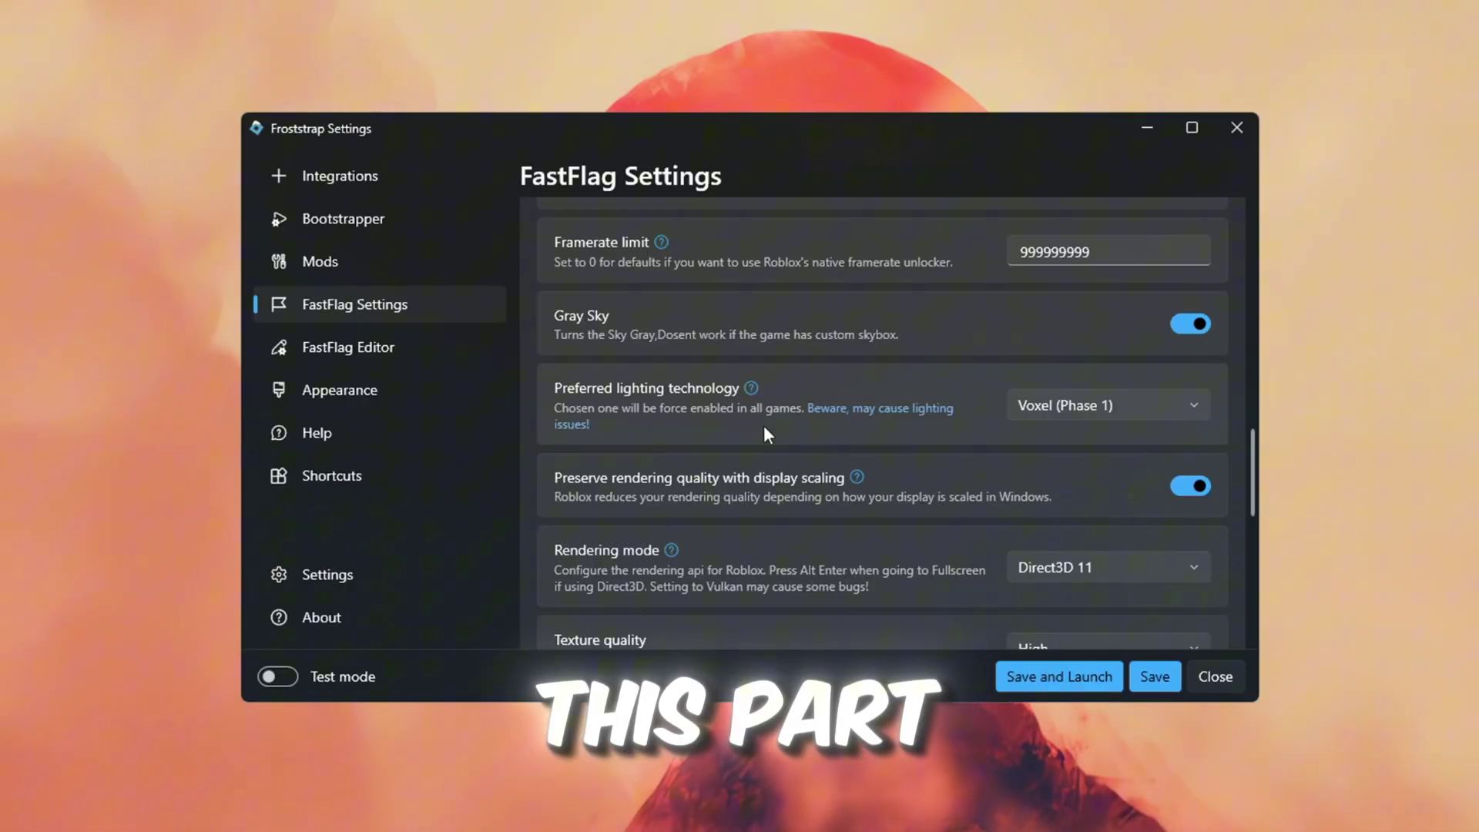
Choose Unified (Phase 4) lighting technology and Vulkan rendering mode in FastFlag Settings
click(1060, 406)
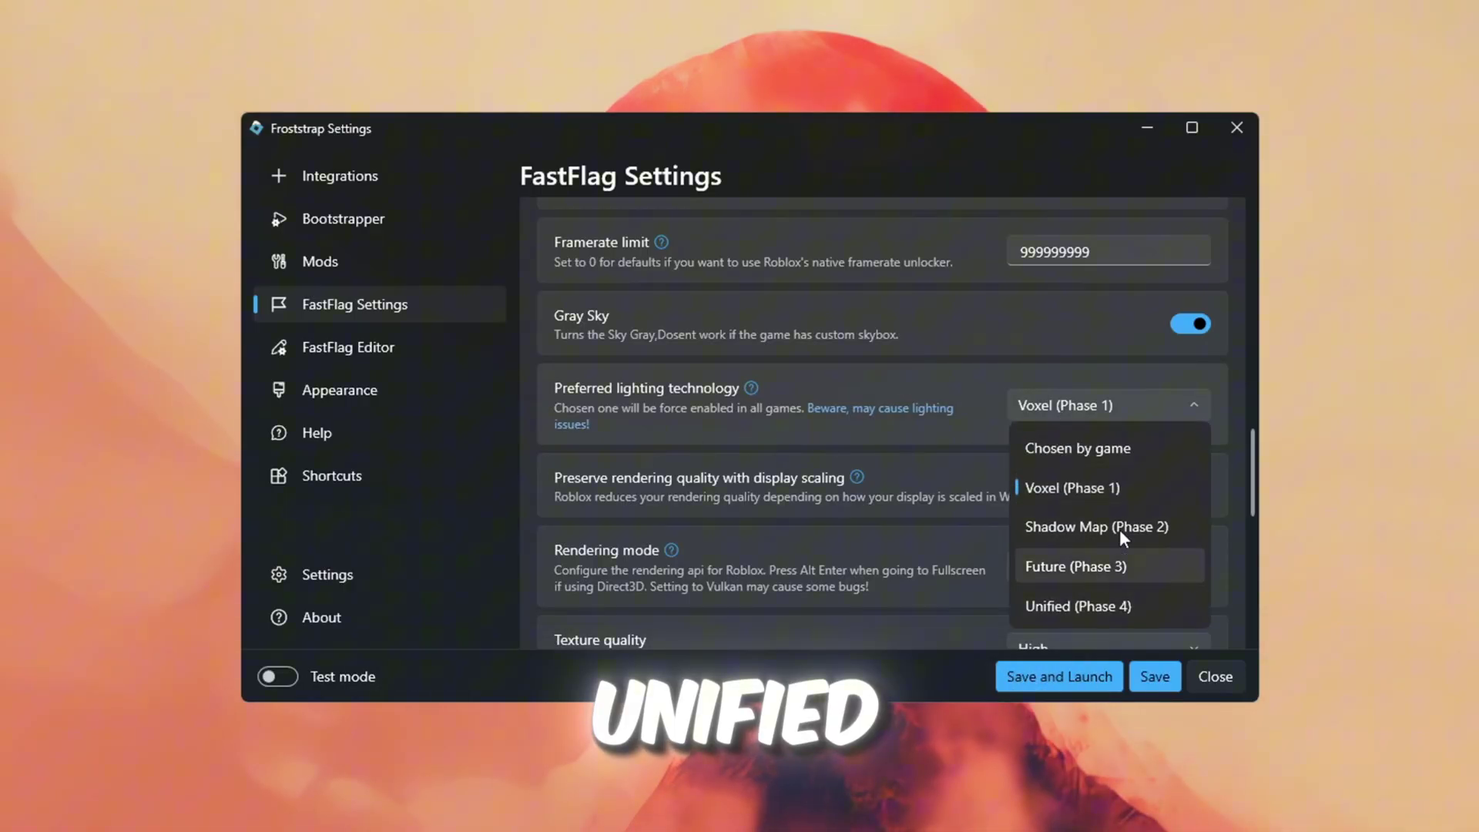
click(1053, 608)
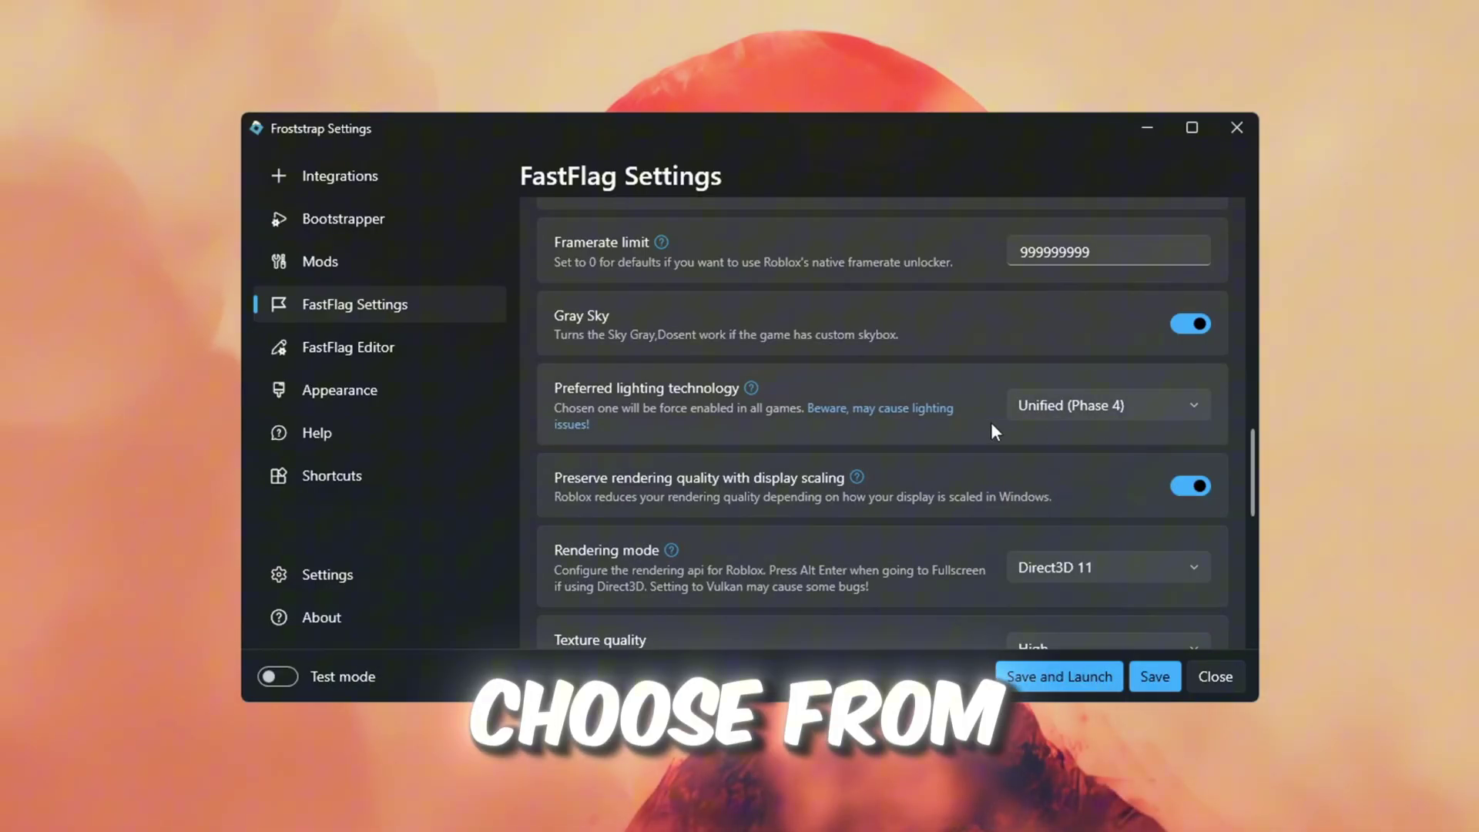
scroll(1070, 428, down, 2)
click(1064, 426)
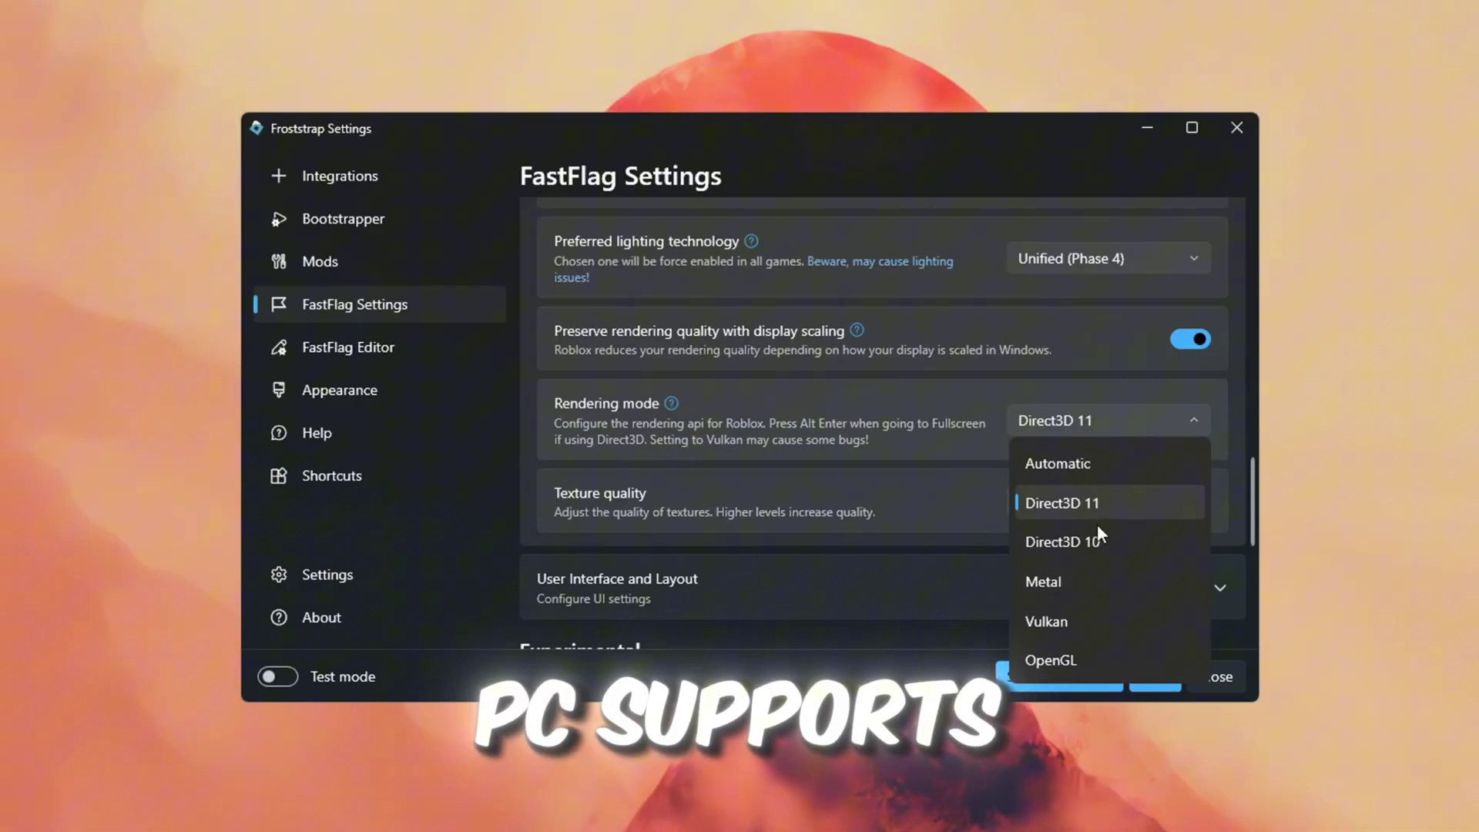
click(1011, 626)
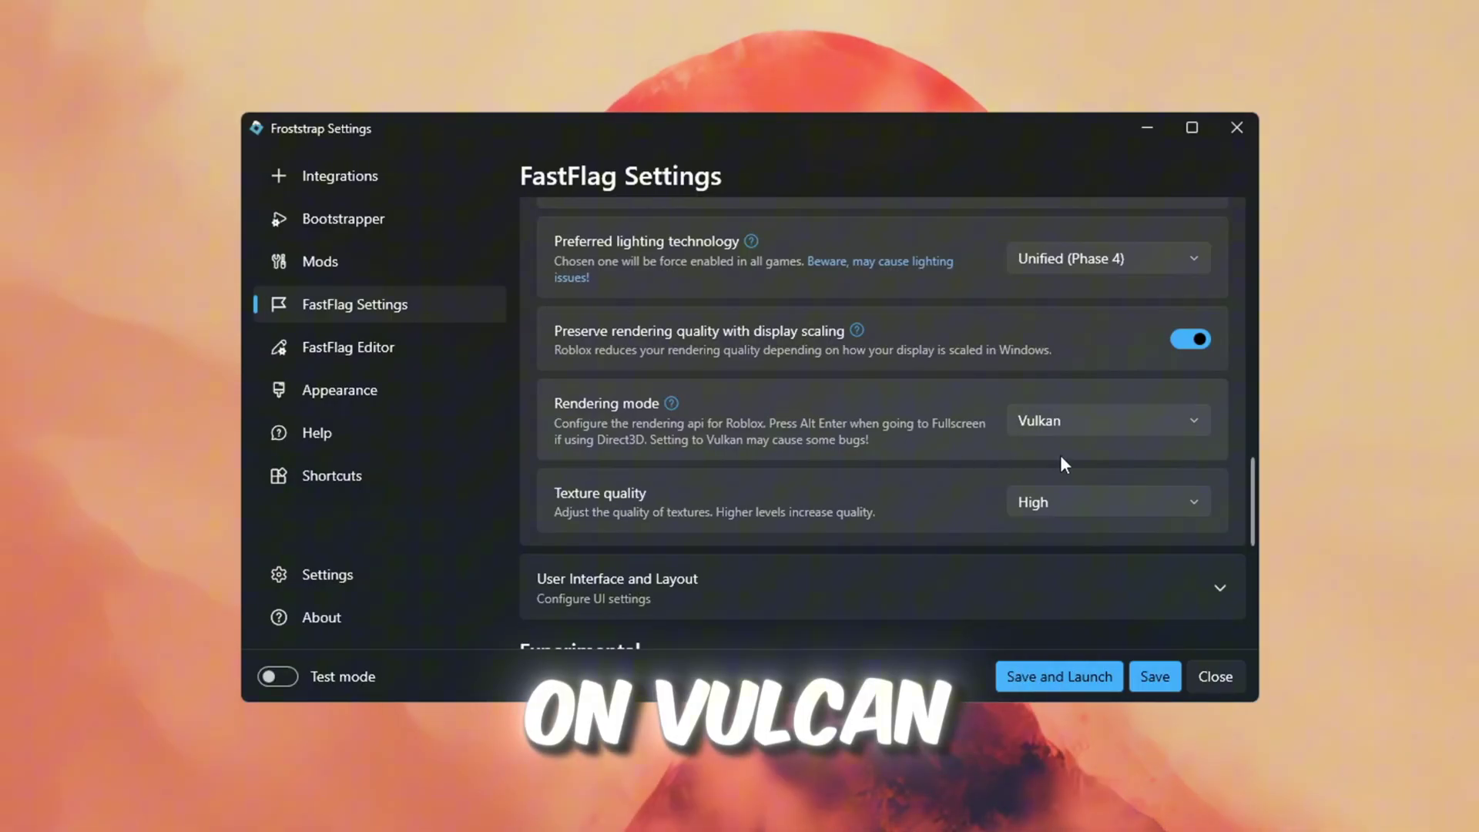
scroll(936, 476, down, 1)
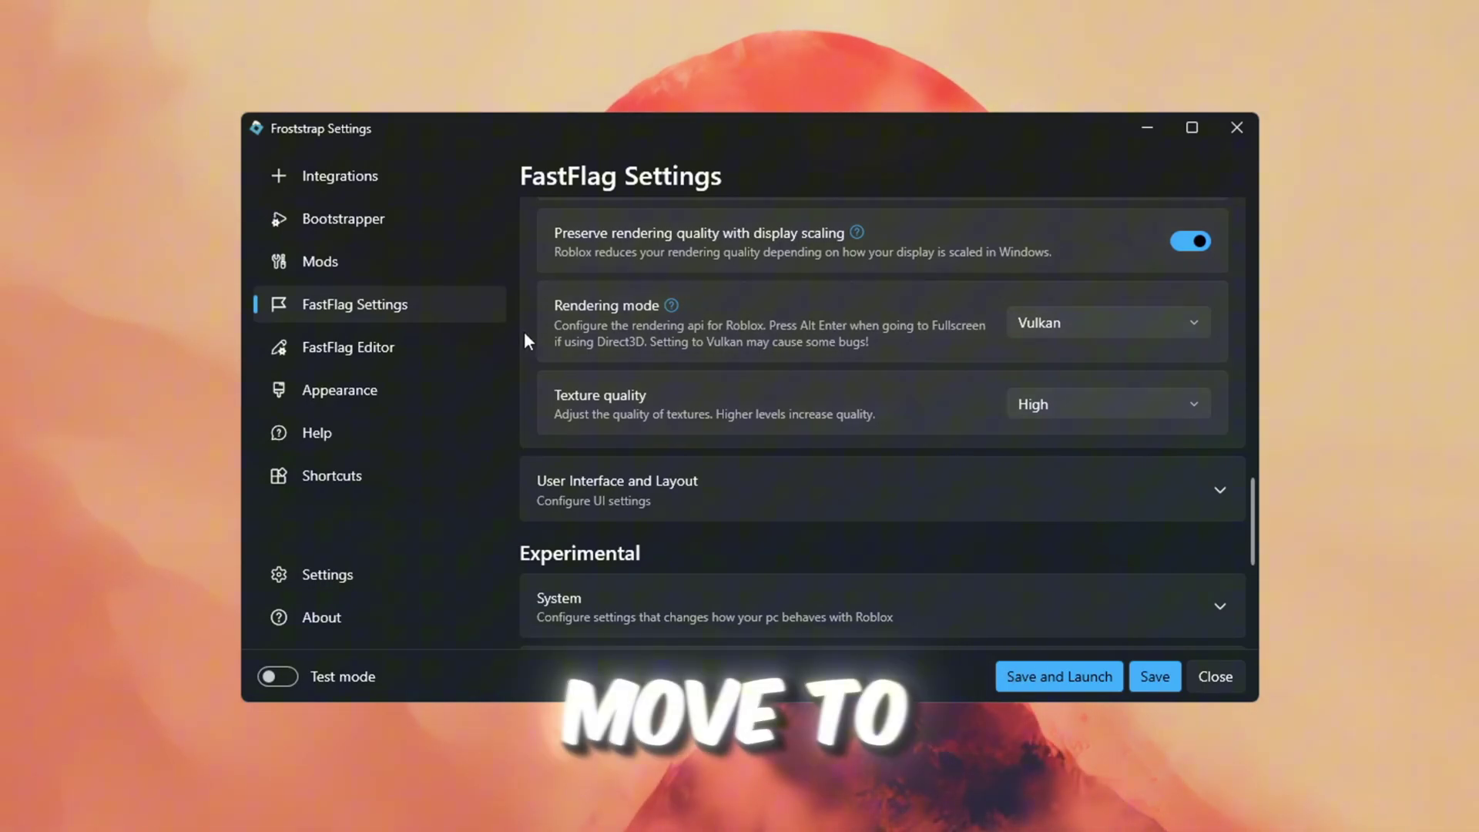
Expand Experimental System and set Bypass Vulkan to the NVIDIA GeForce GTX 1650 SUPER
scroll(539, 344, down, 2)
click(749, 483)
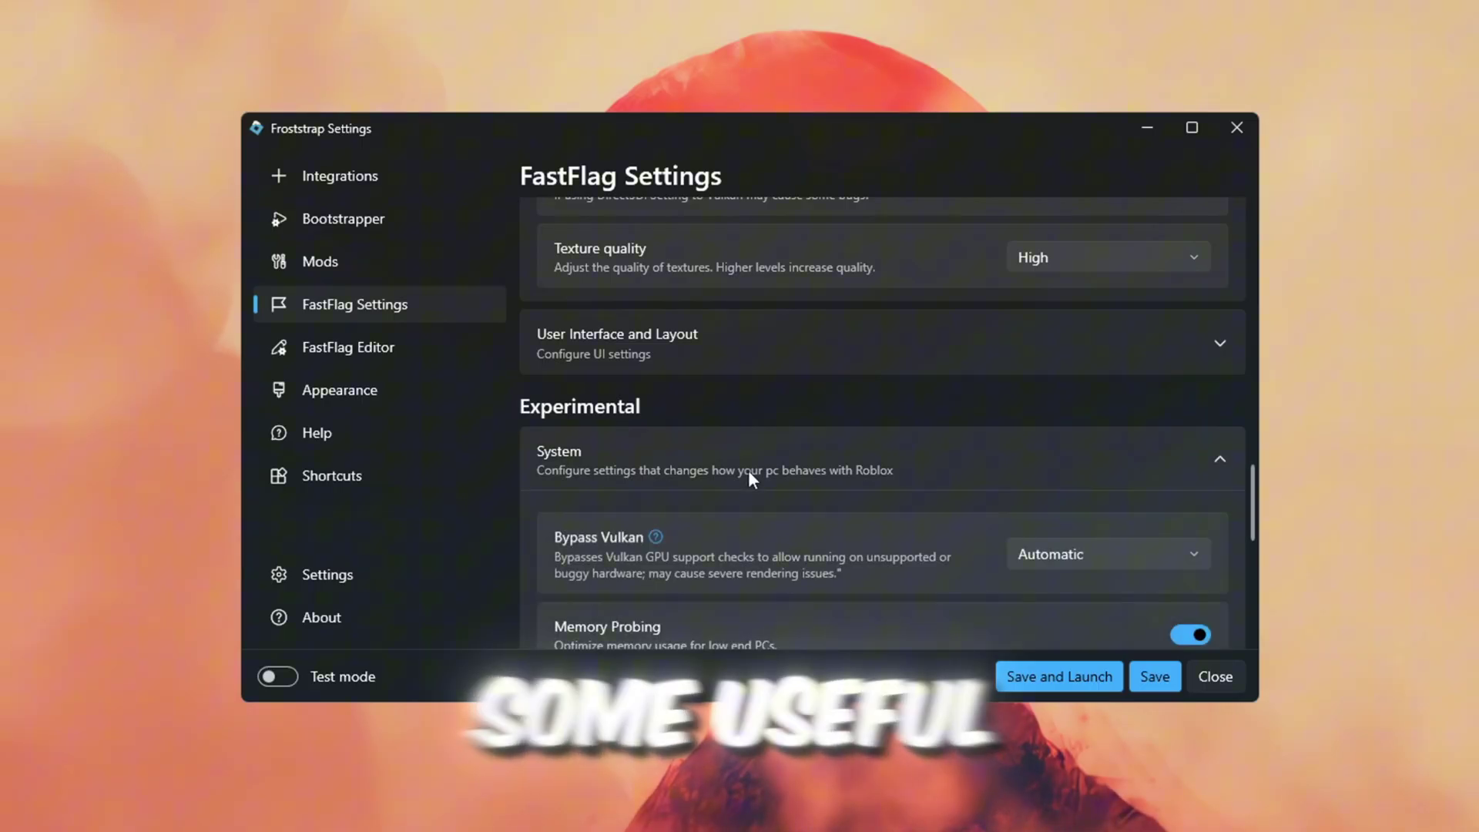
scroll(748, 480, down, 3)
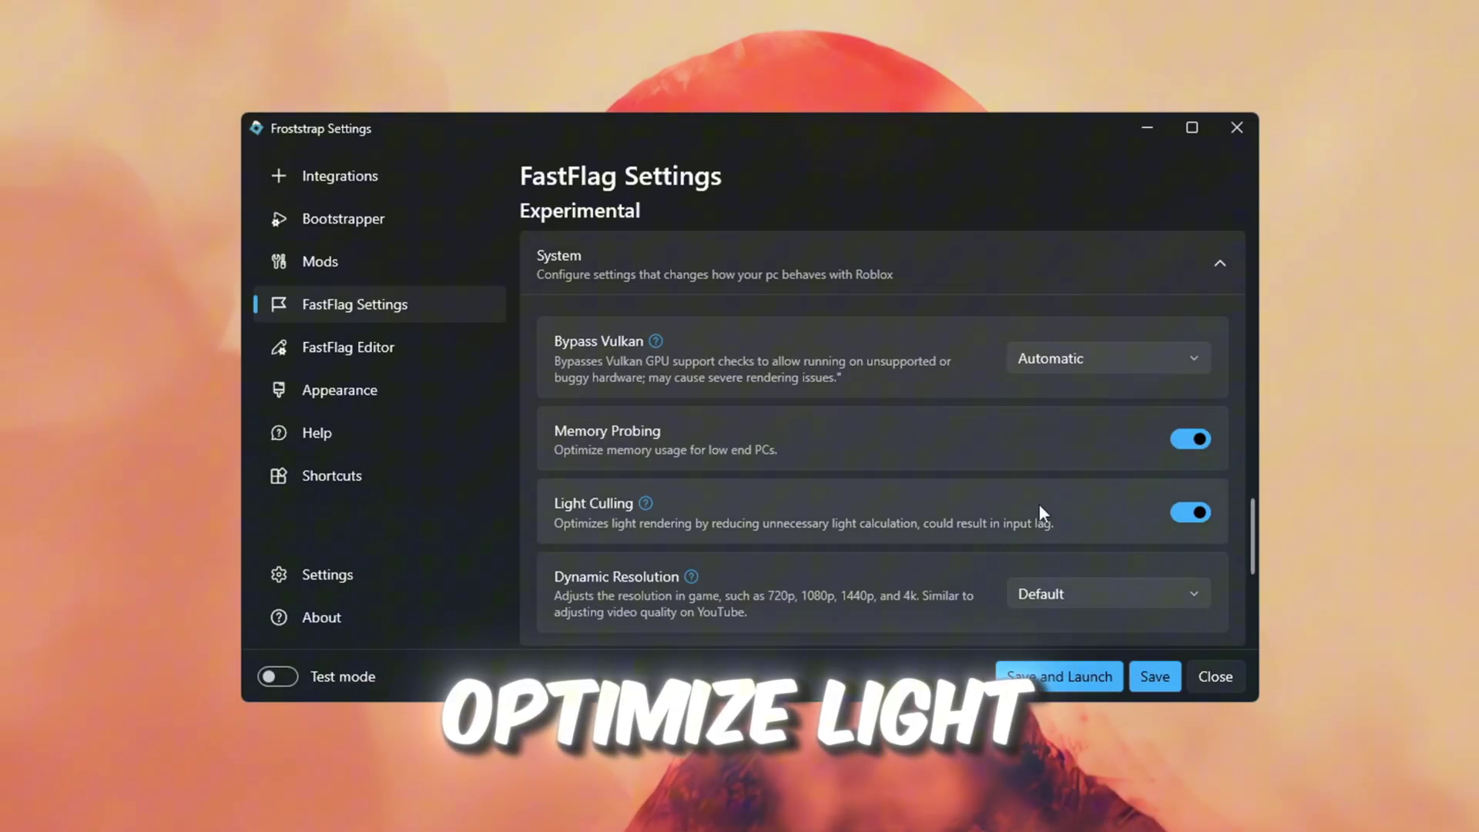
scroll(1060, 505, down, 2)
scroll(786, 466, up, 1)
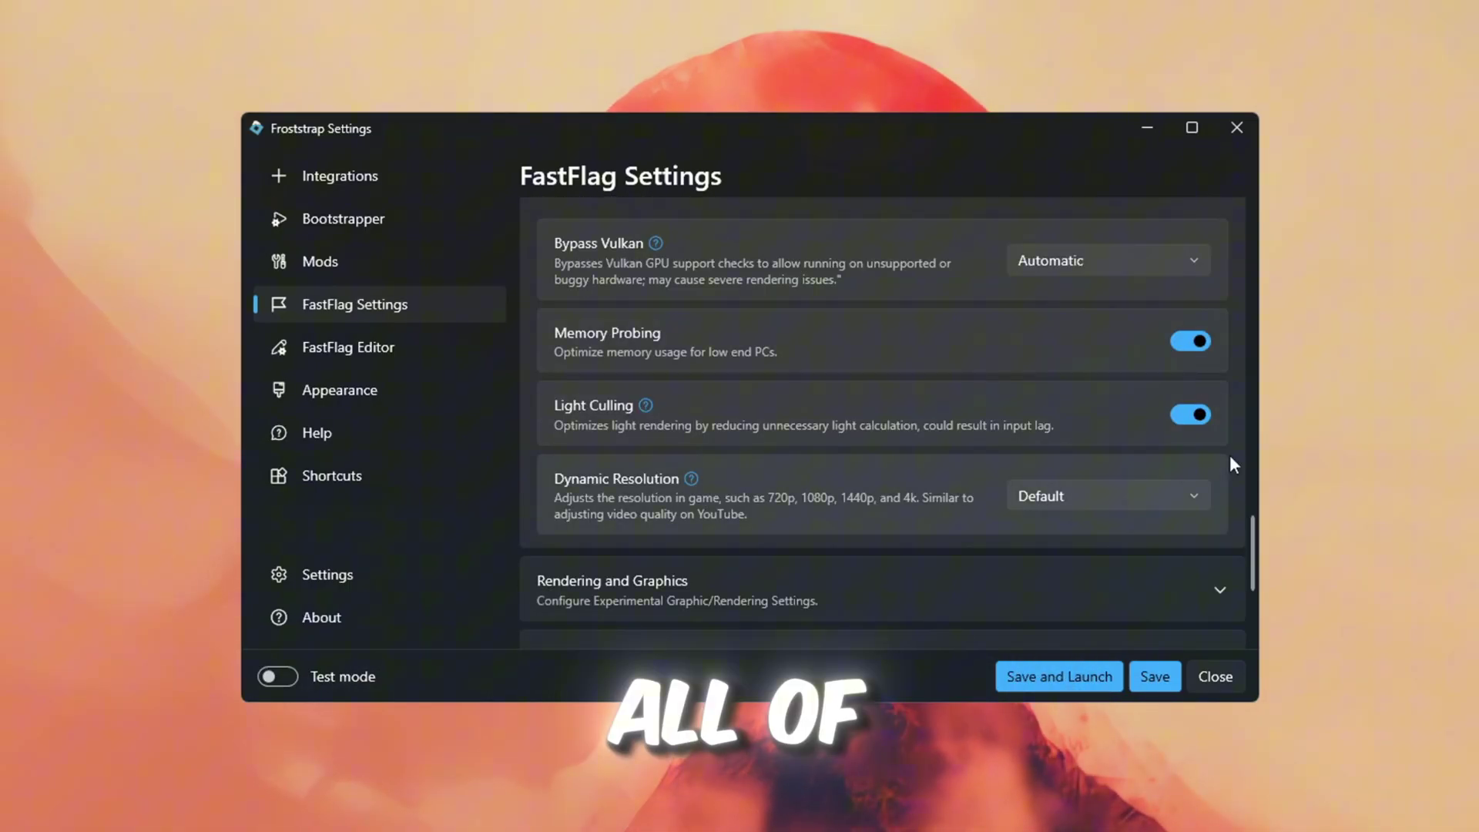
scroll(1145, 432, up, 2)
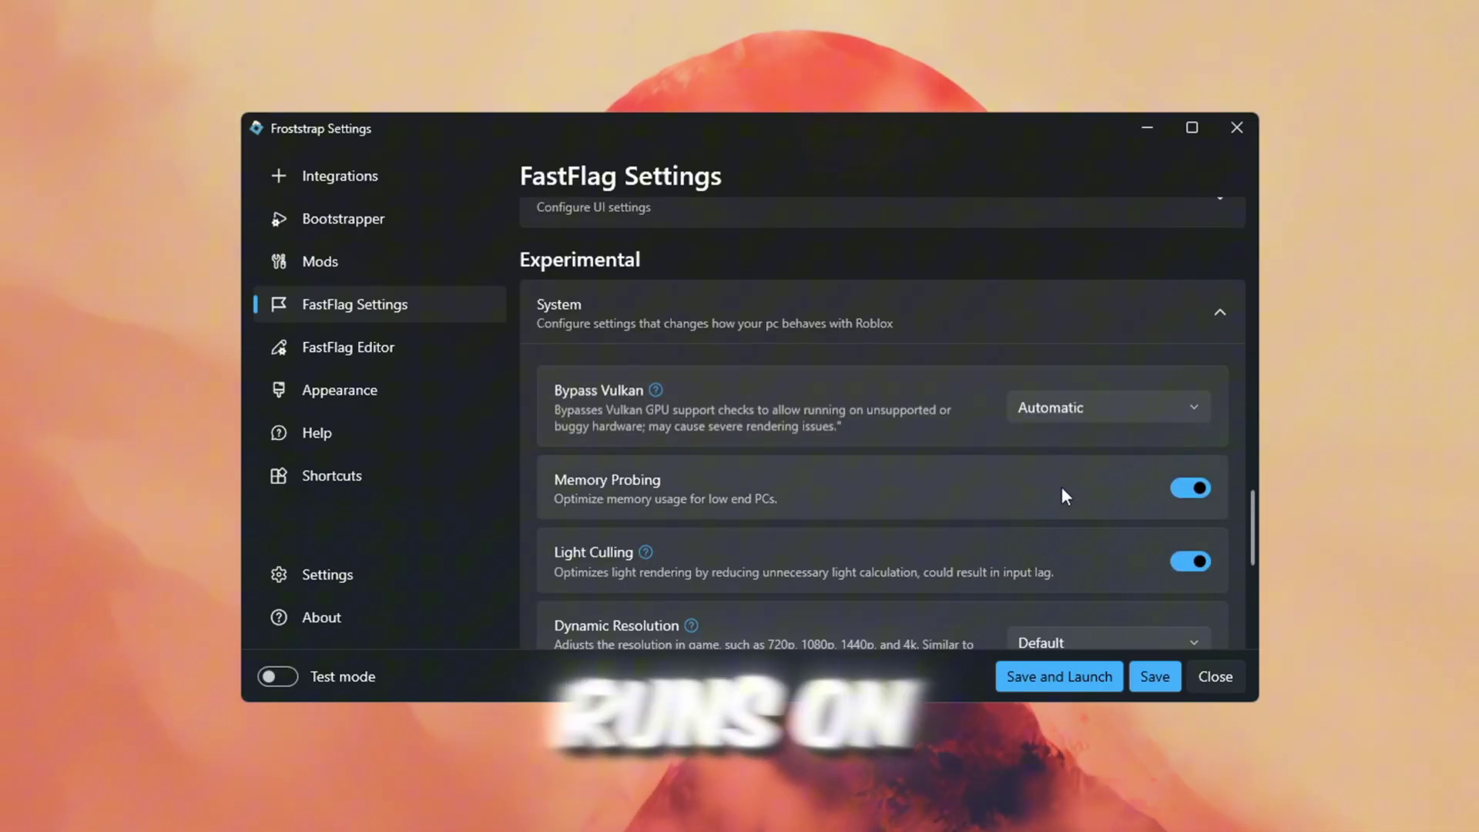
click(1098, 408)
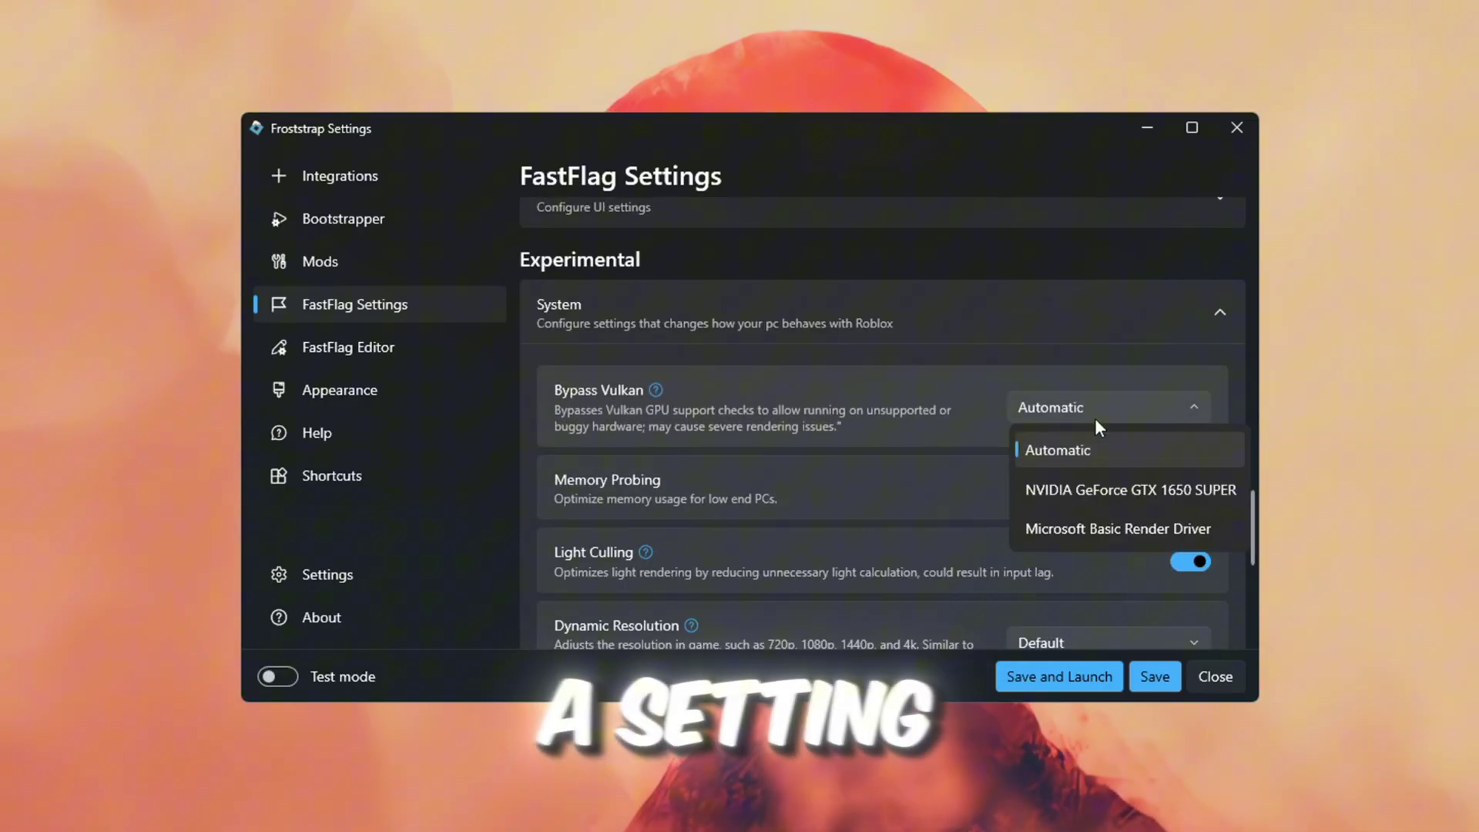
click(1130, 490)
Set Dynamic Resolution to 1080p
scroll(841, 461, down, 3)
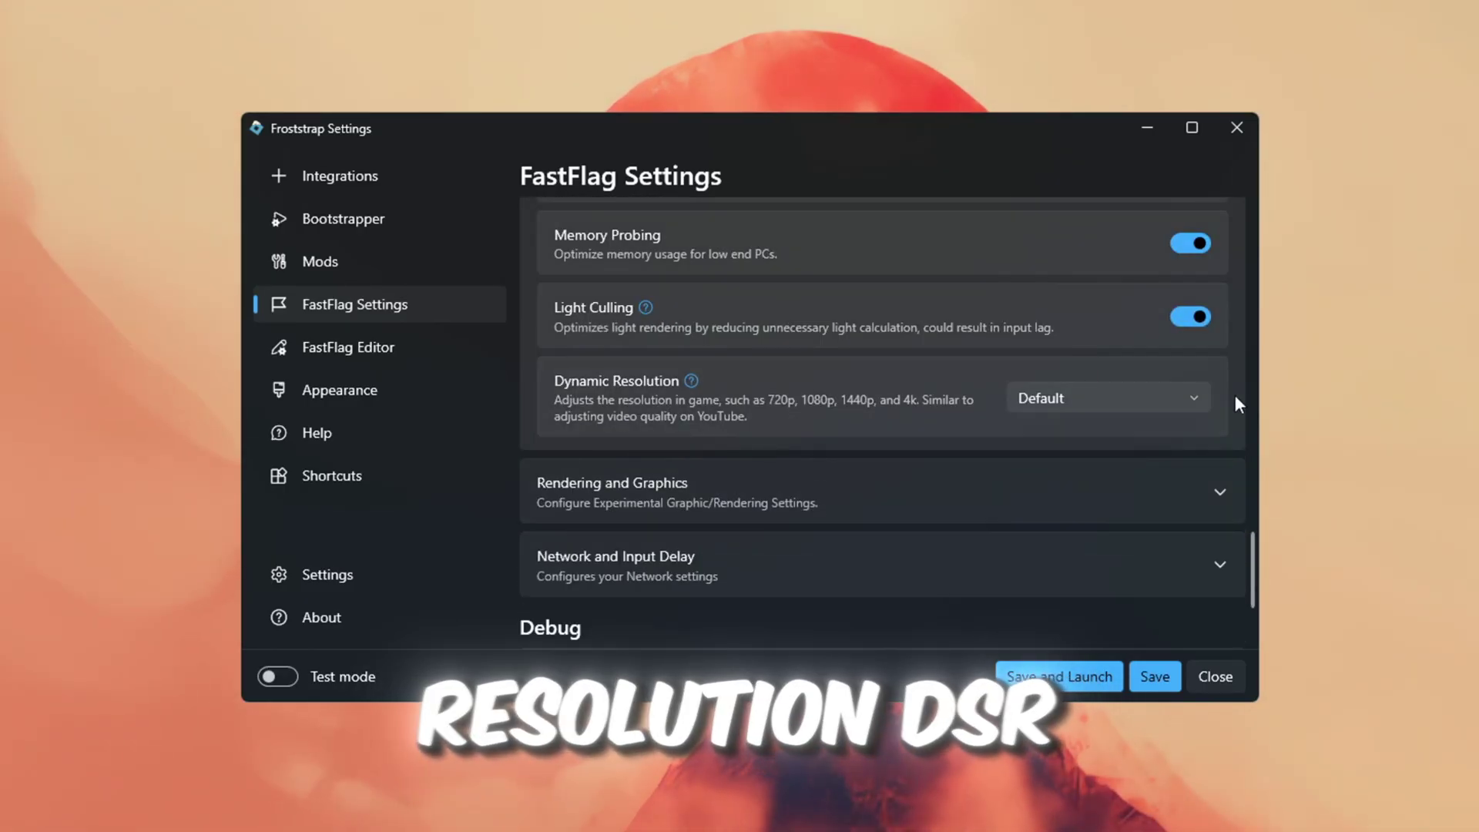
click(1084, 400)
click(1090, 671)
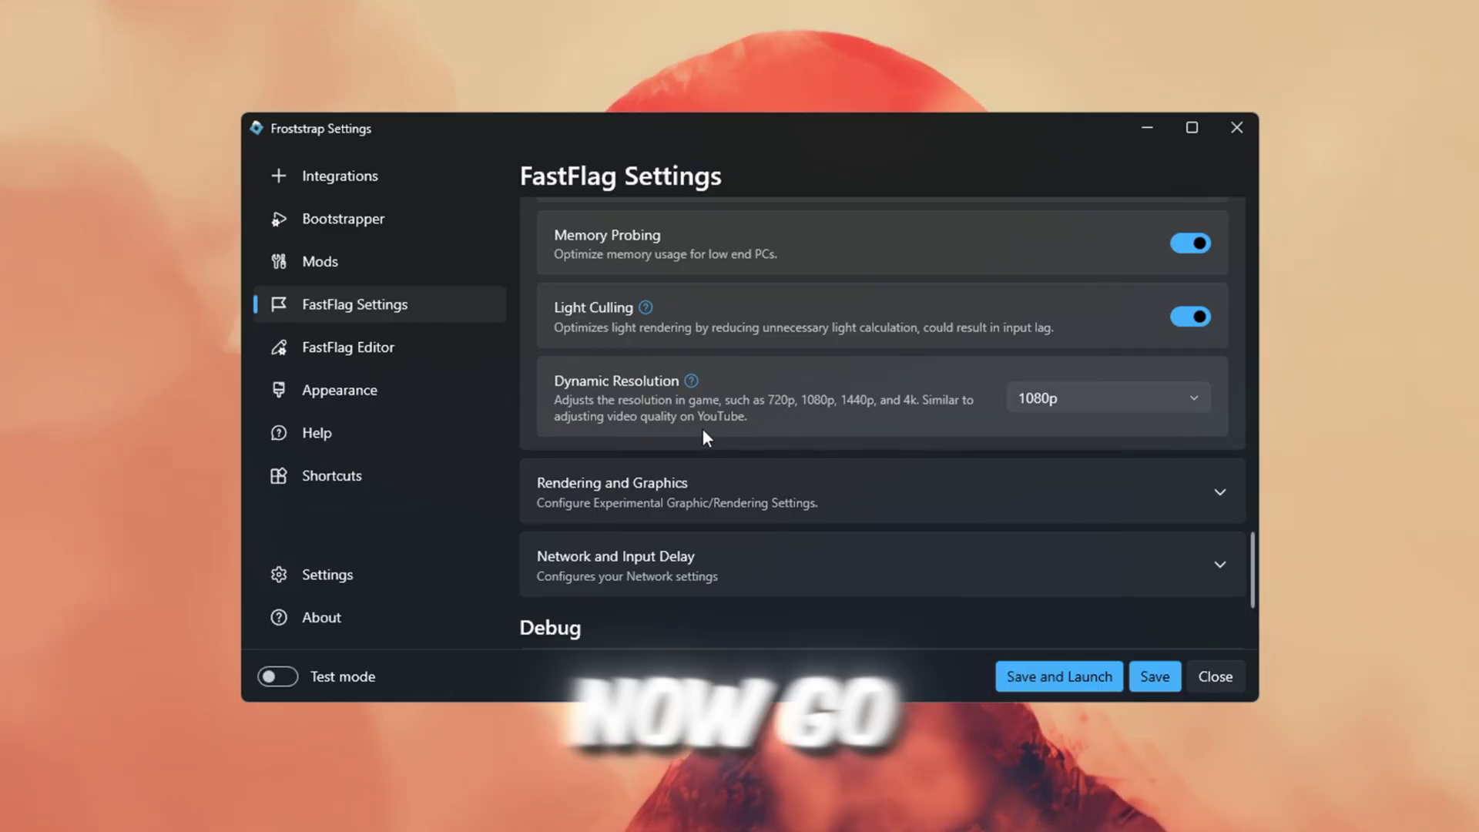
Expand Rendering and Graphics and enable DX11 BGRA Support, Potato Graphics and Low Quality Particles
click(603, 498)
scroll(603, 497, down, 2)
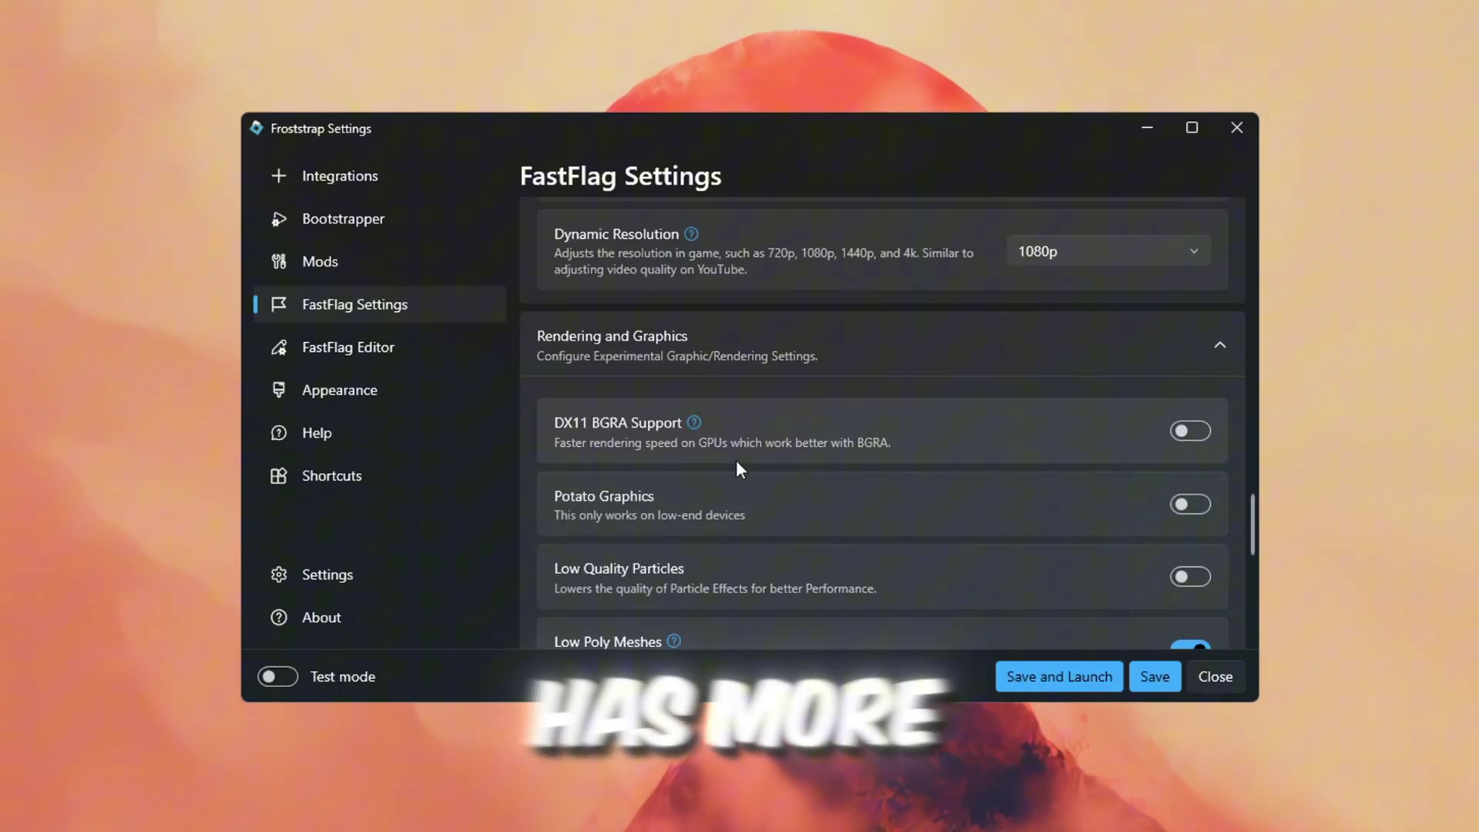
scroll(737, 462, down, 1)
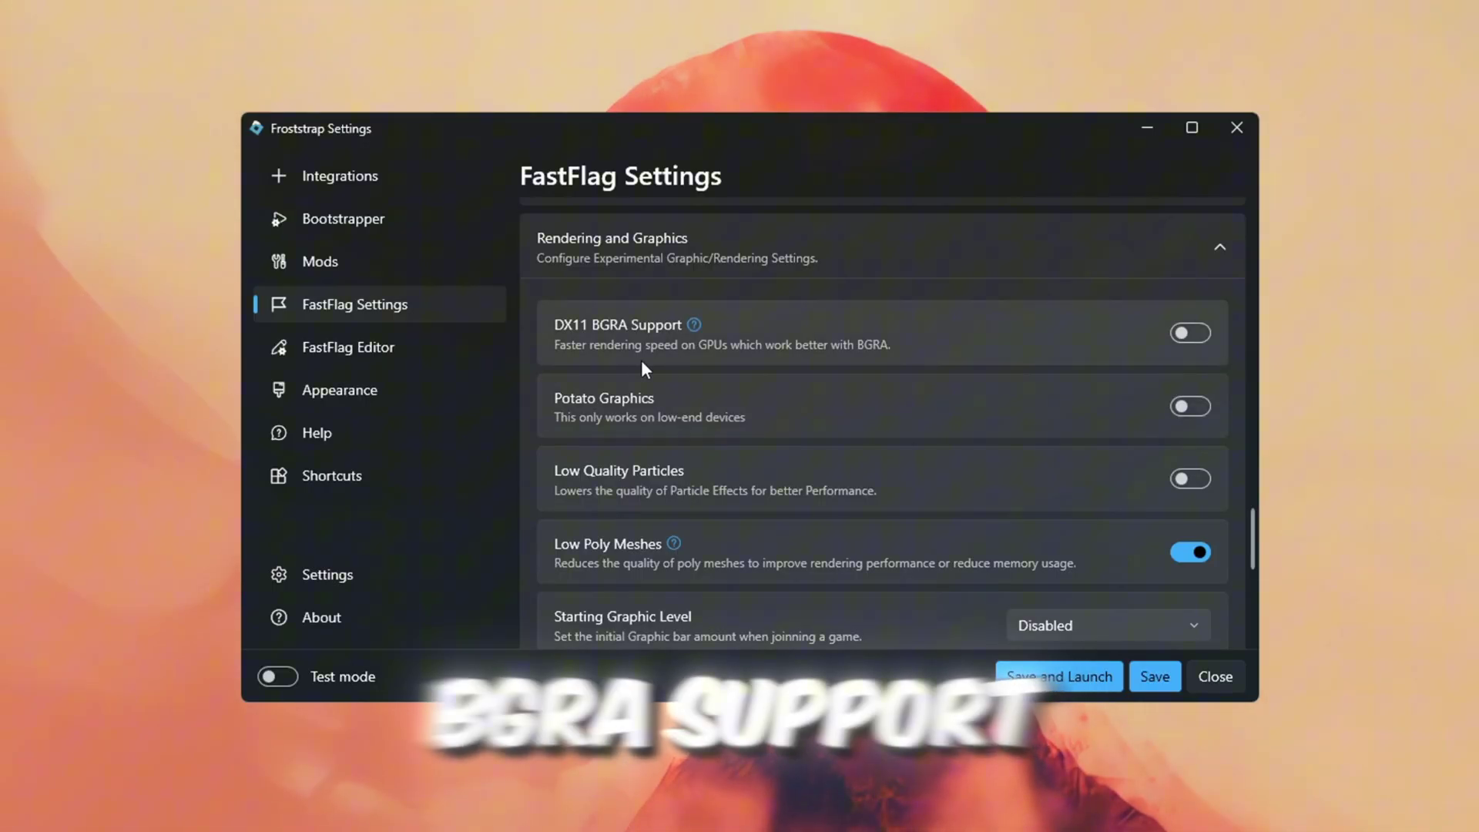
click(1188, 333)
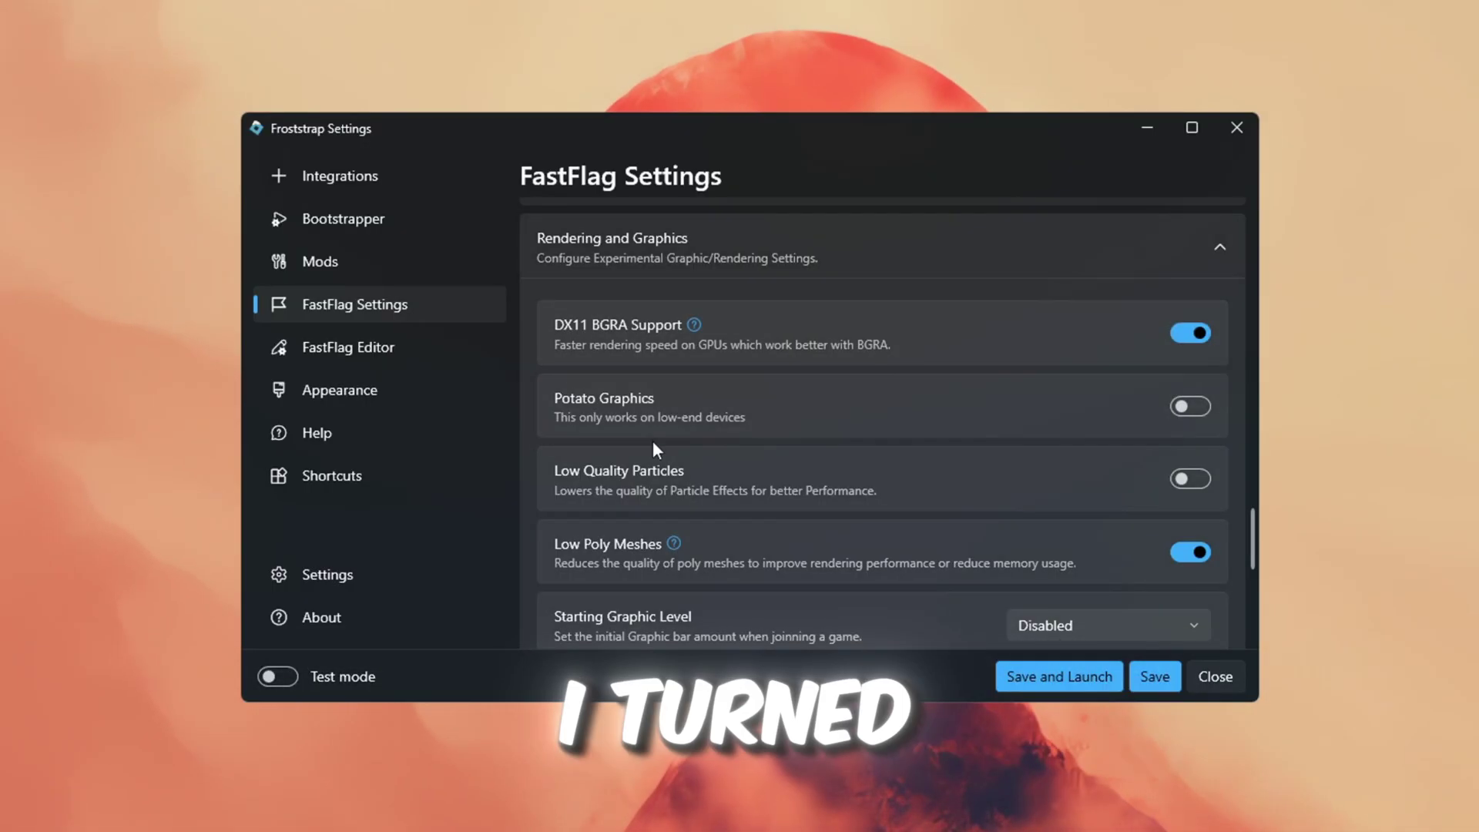
click(1209, 410)
click(1209, 410)
scroll(1076, 421, down, 1)
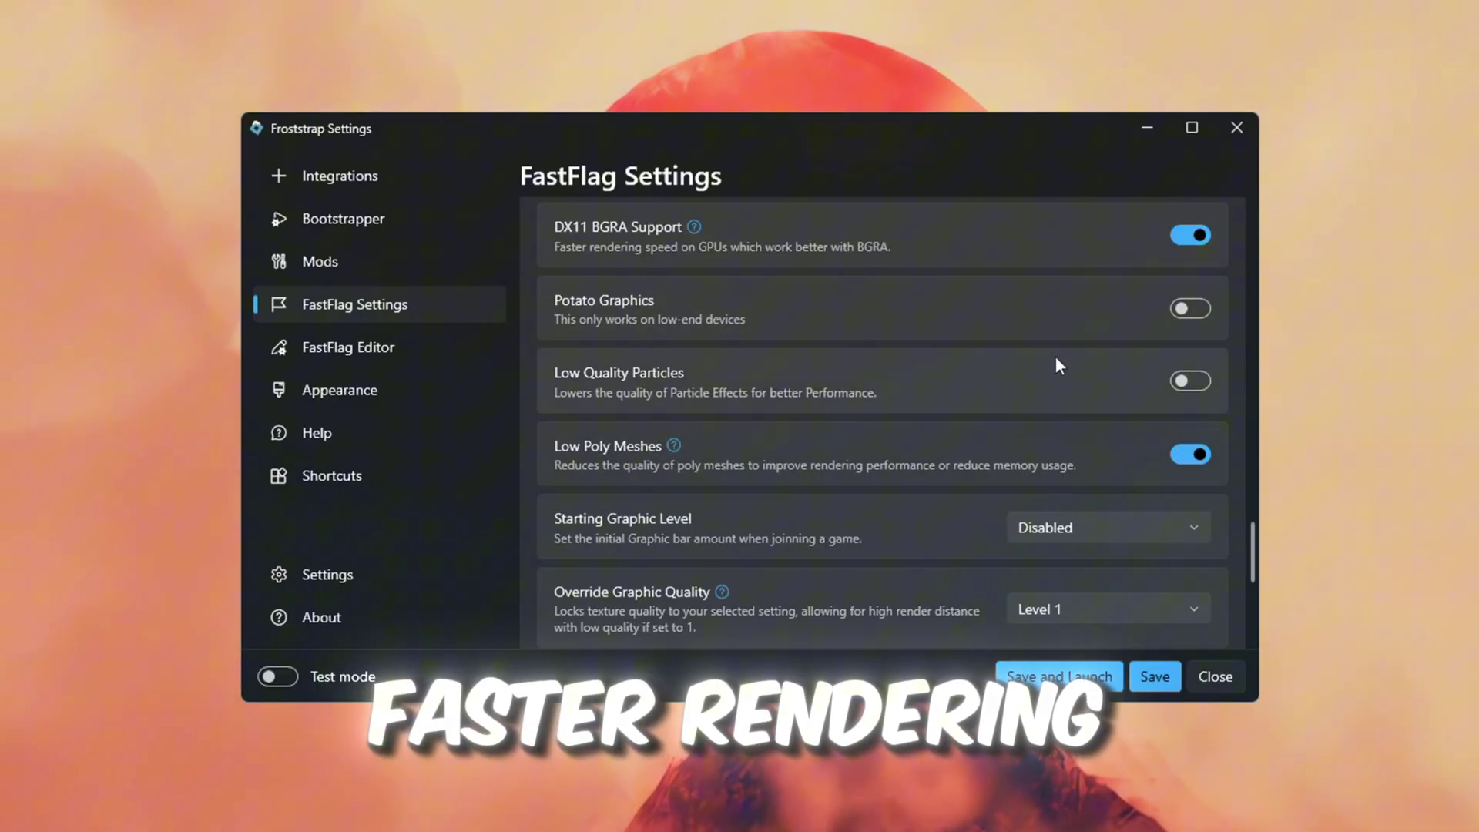
click(1189, 312)
click(1194, 384)
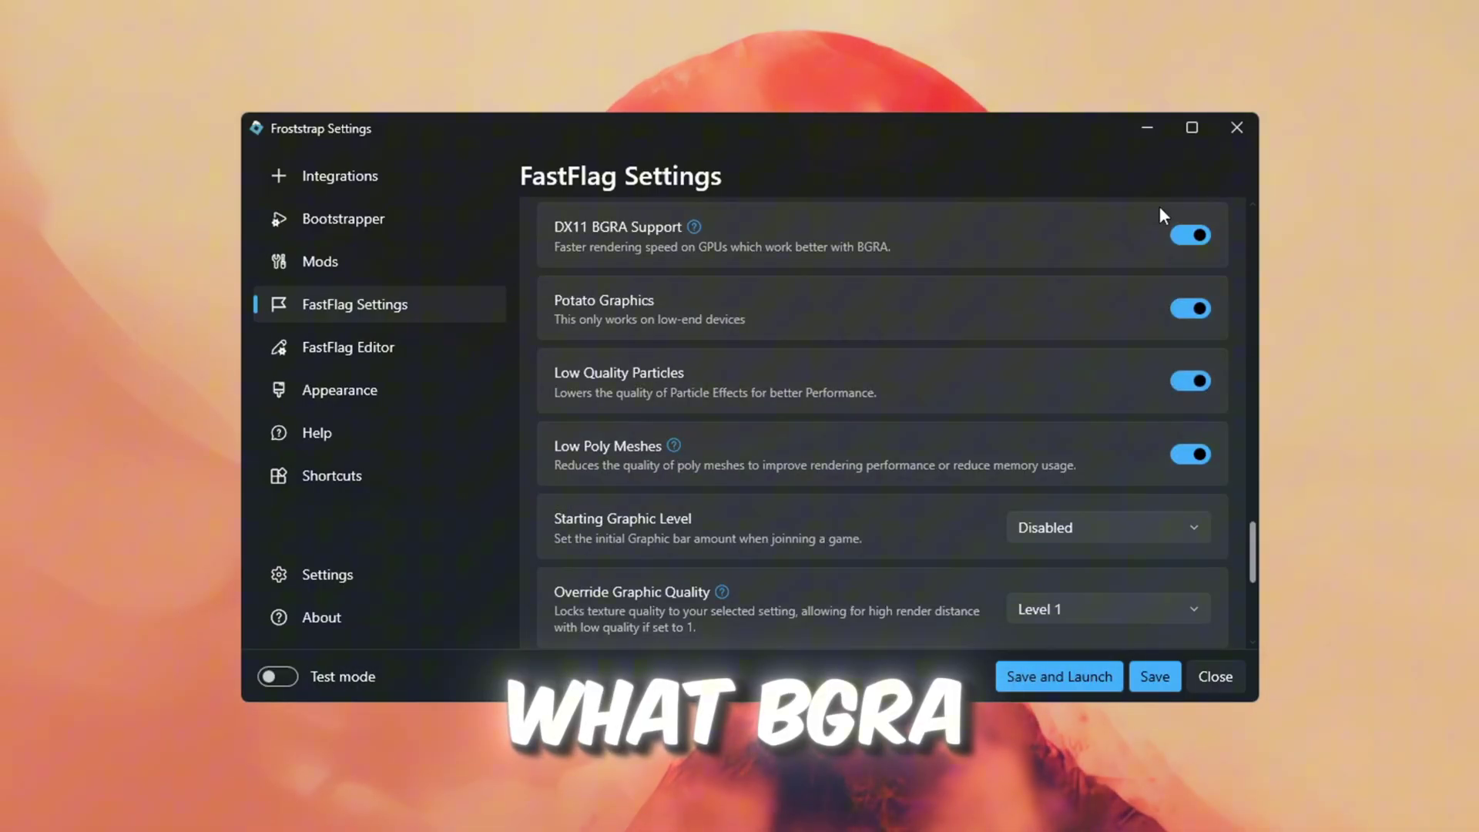
Set Texture Skipping to 4x
scroll(878, 373, up, 2)
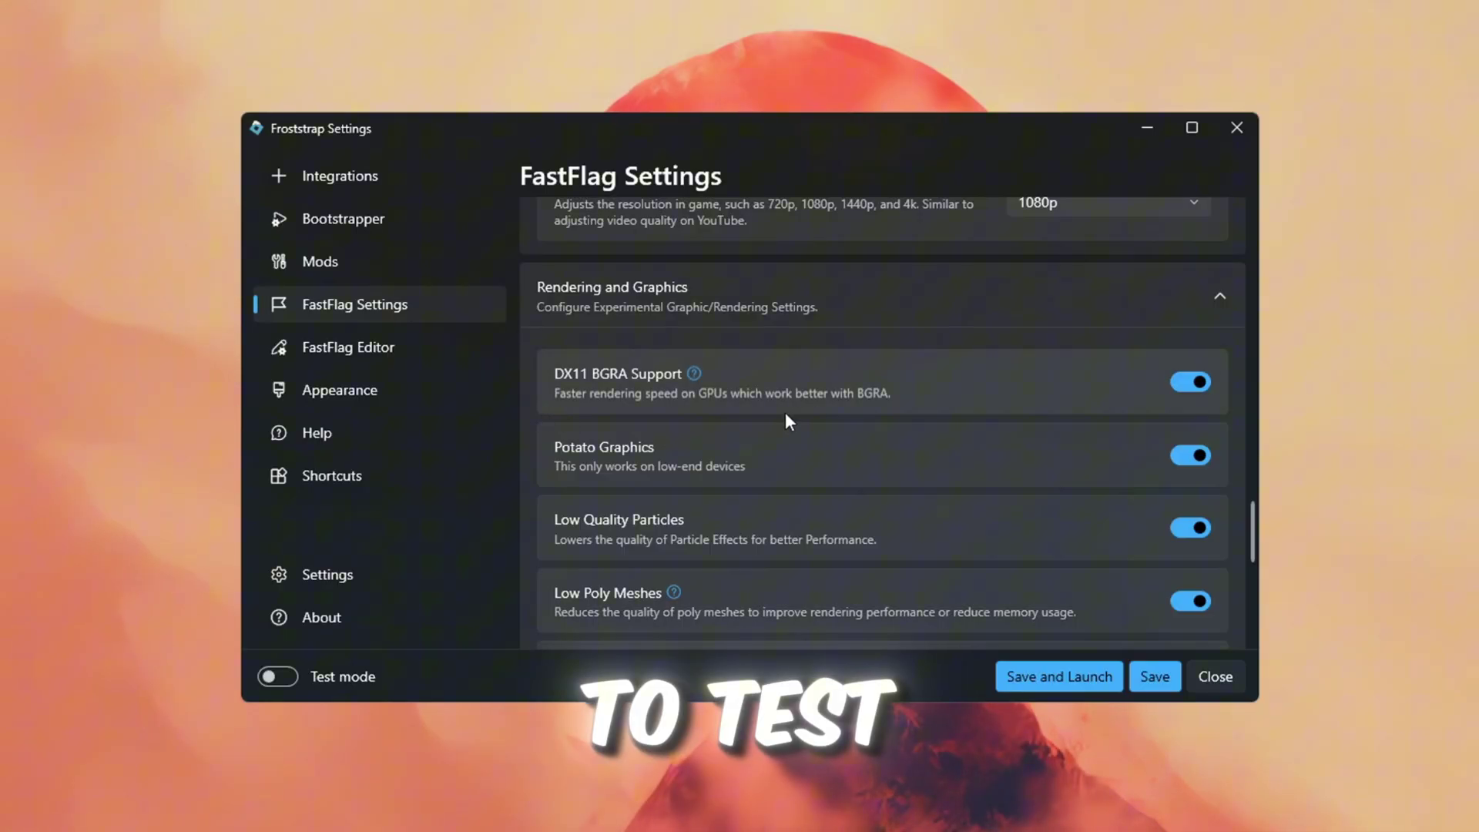
scroll(863, 363, down, 4)
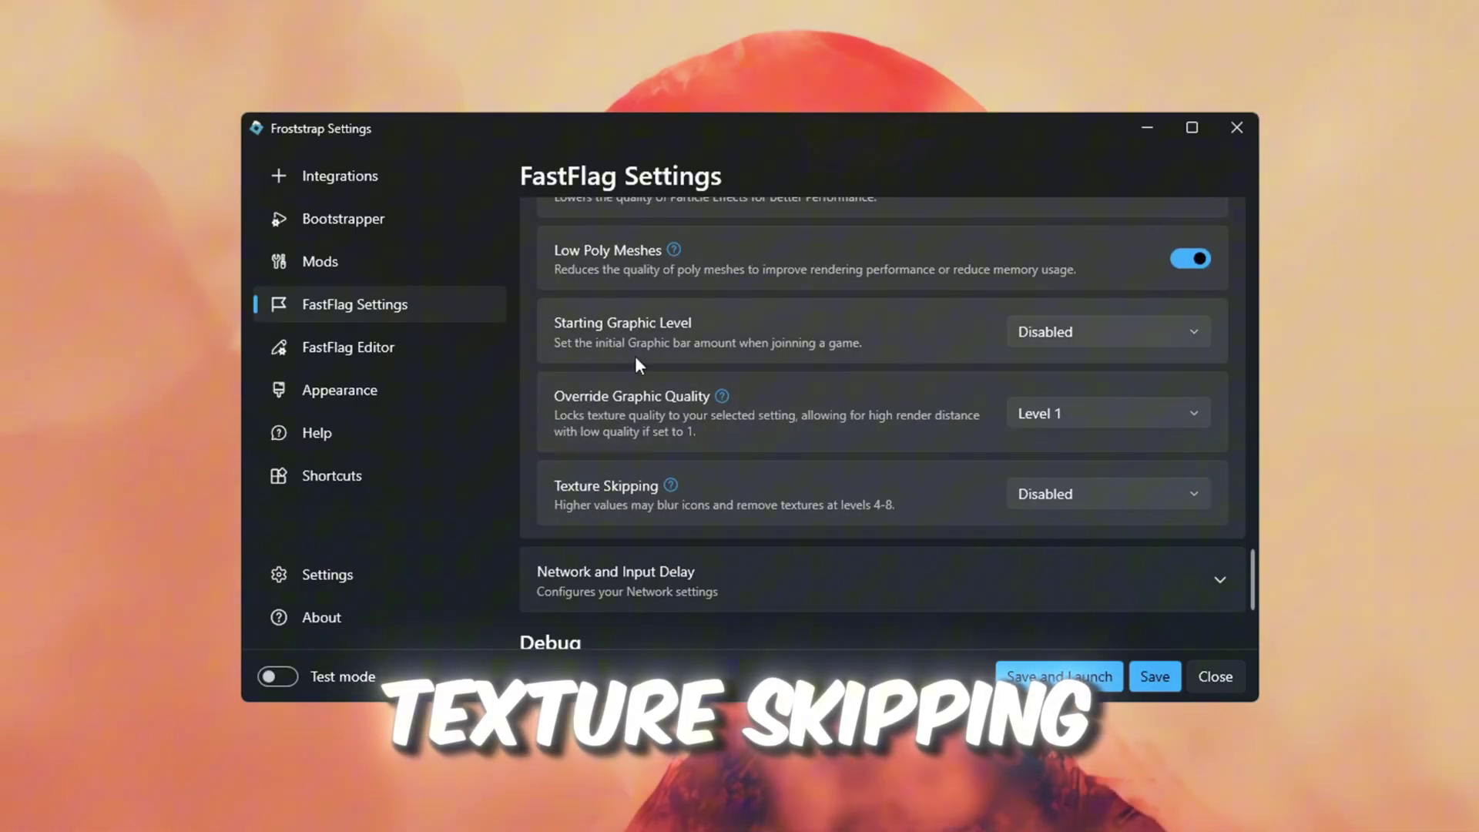
click(1094, 497)
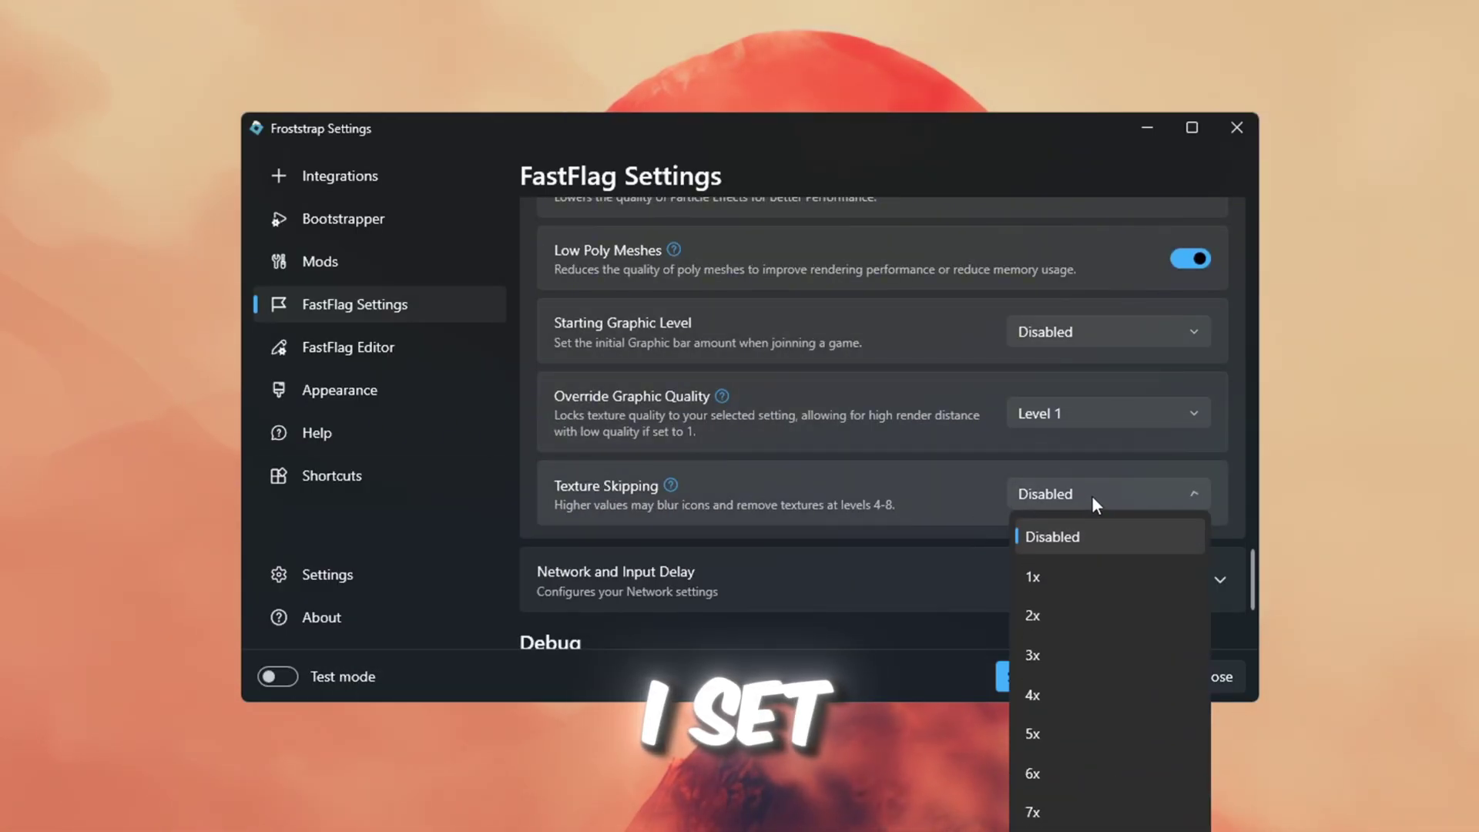
click(1067, 705)
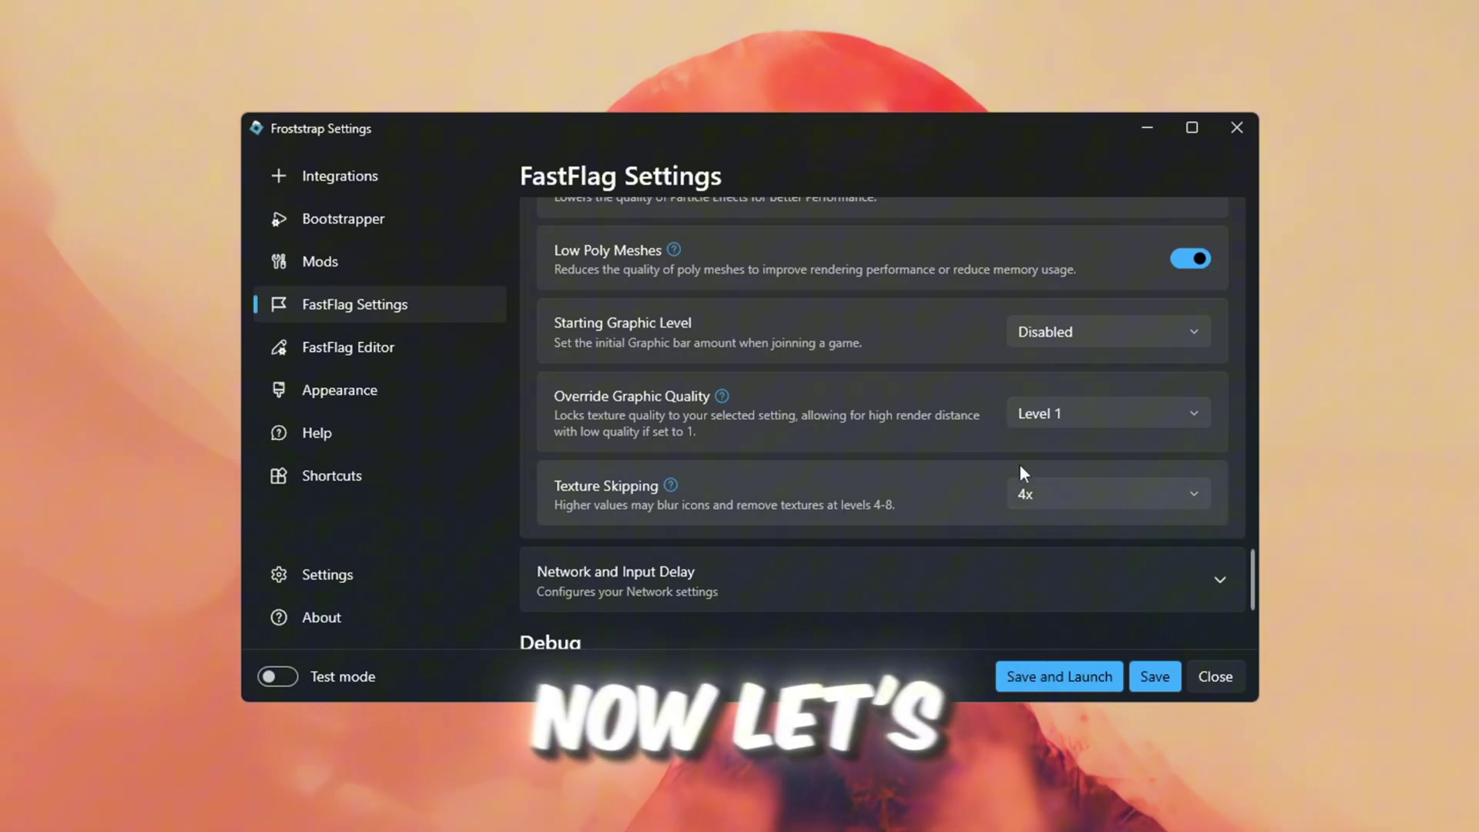
Expand Network and Input Delay, disable telemetry, and enable Reduce Lag Spikes, Large Replicator and RCore
scroll(596, 529, down, 2)
click(672, 483)
scroll(663, 516, down, 3)
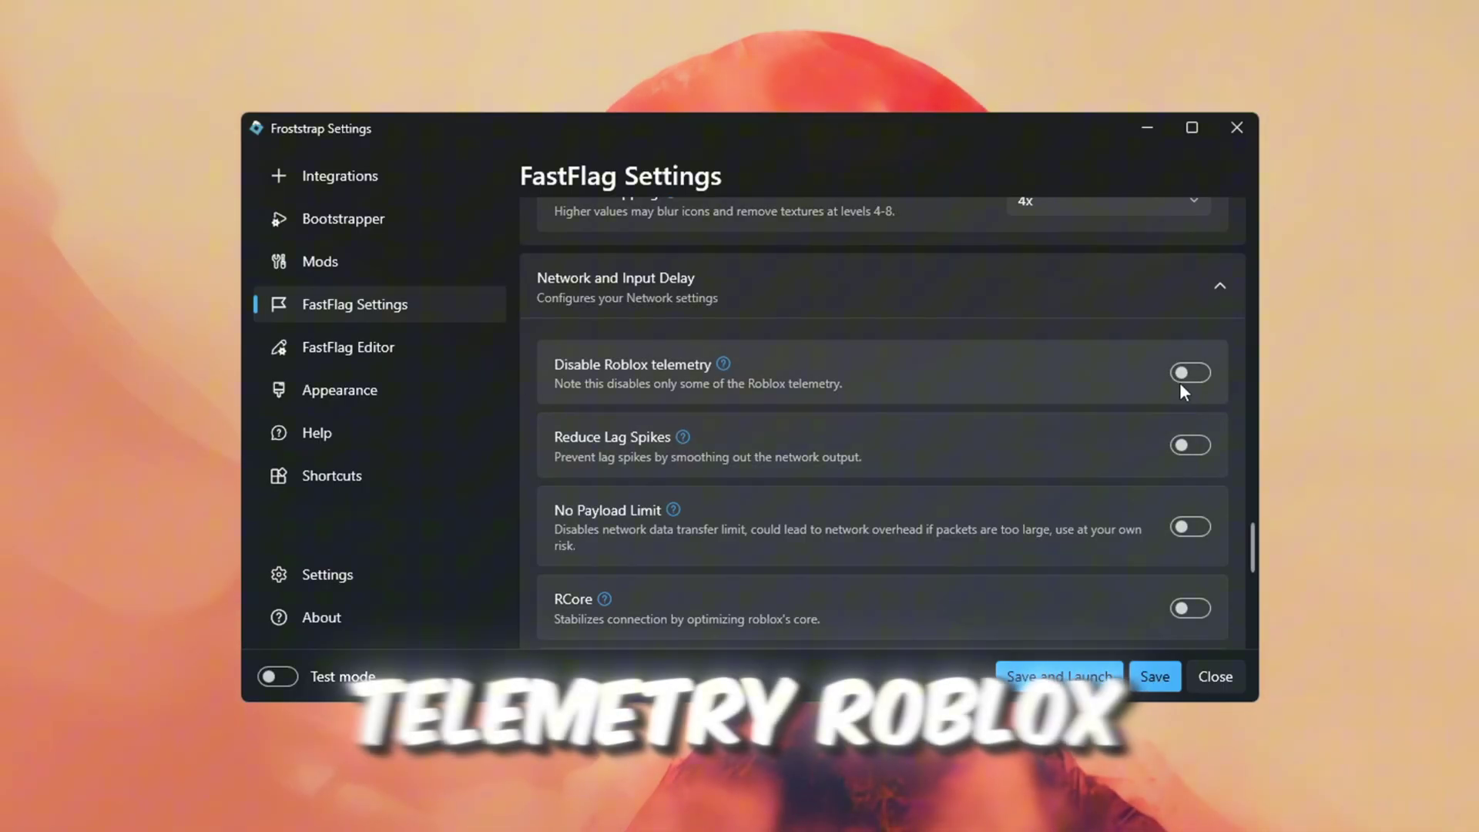
click(1190, 373)
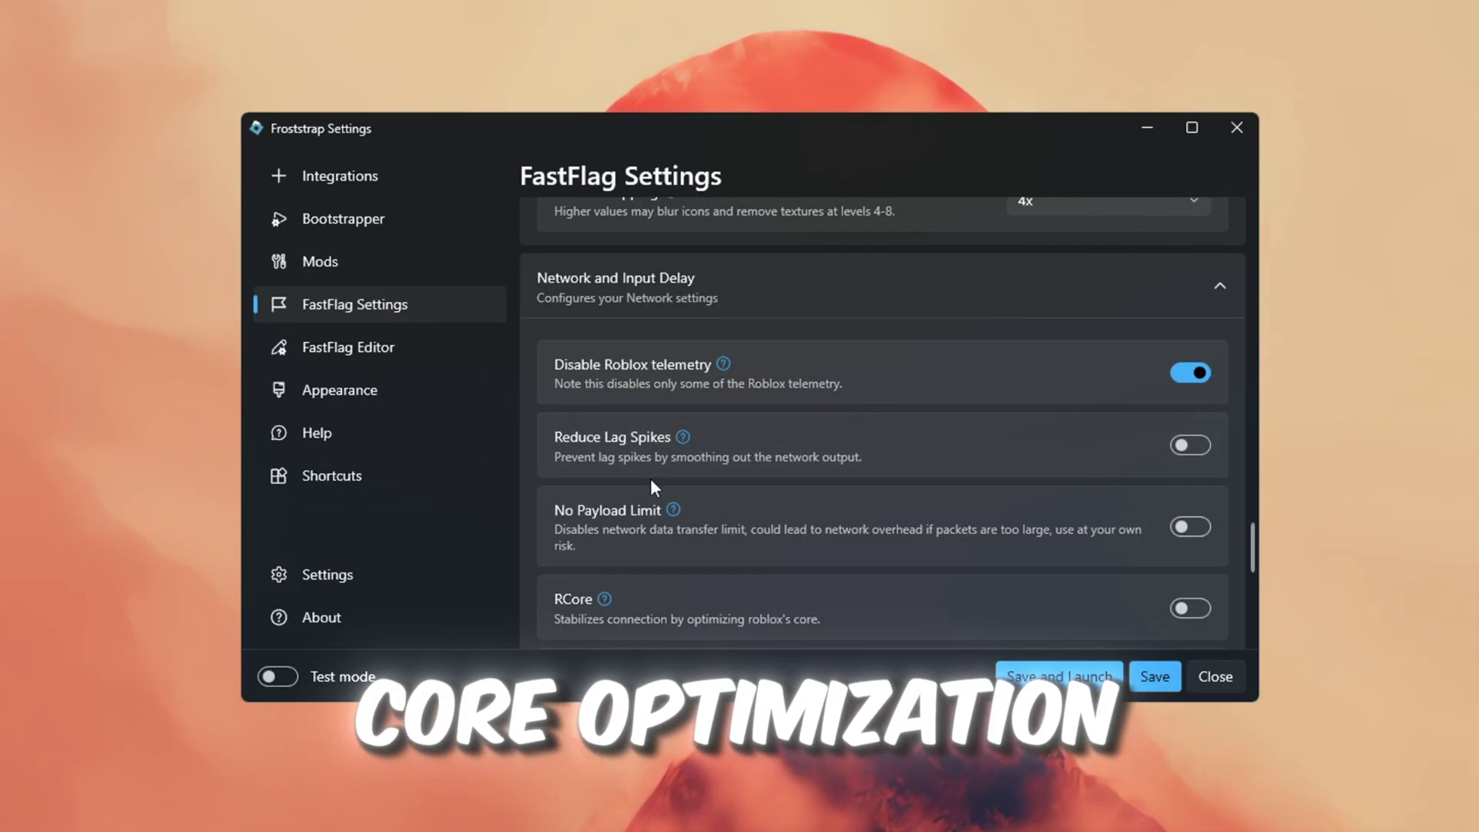
click(1182, 445)
scroll(1079, 446, down, 2)
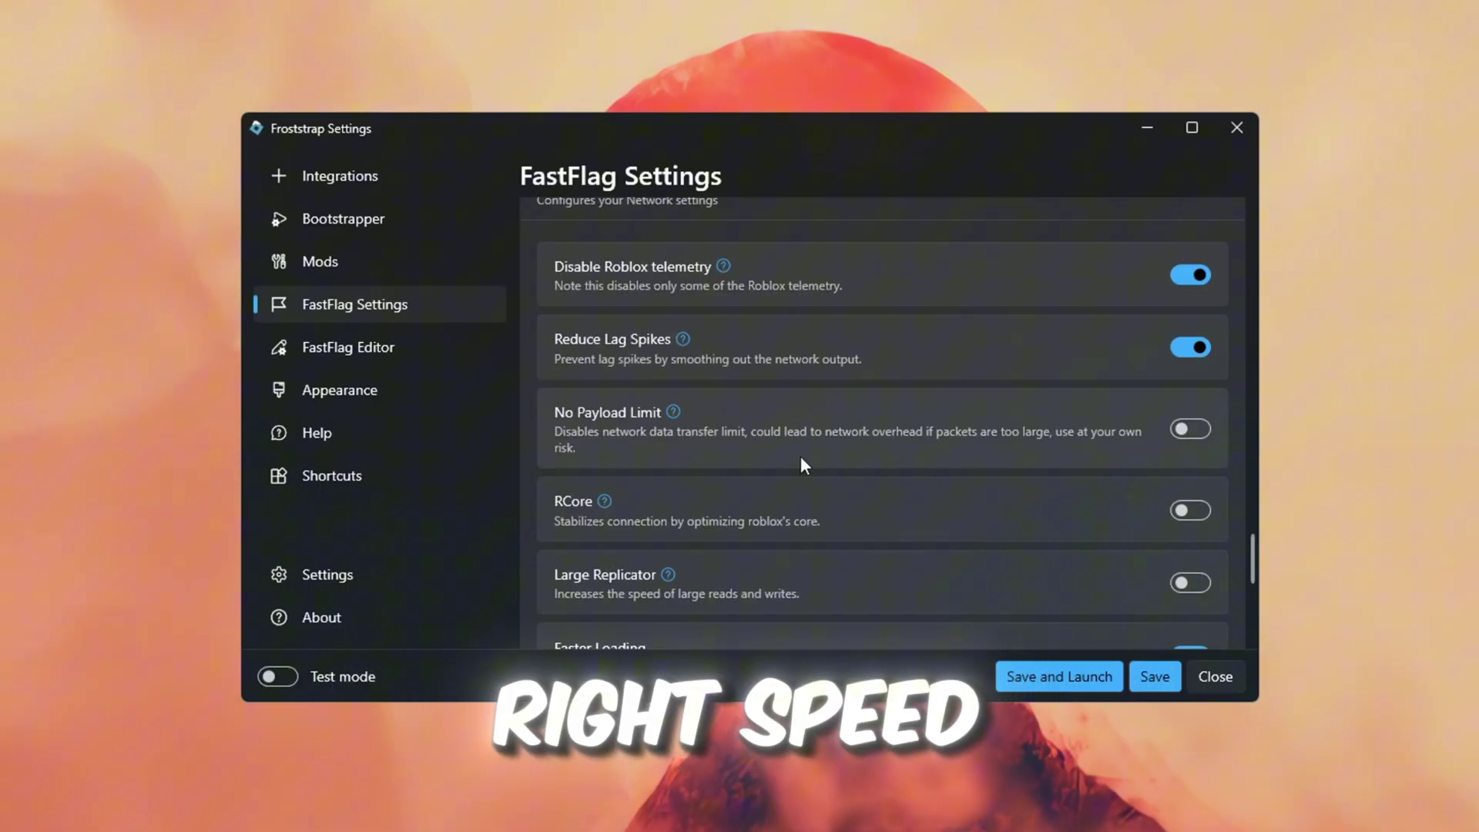
scroll(796, 458, down, 3)
click(1191, 436)
click(1191, 365)
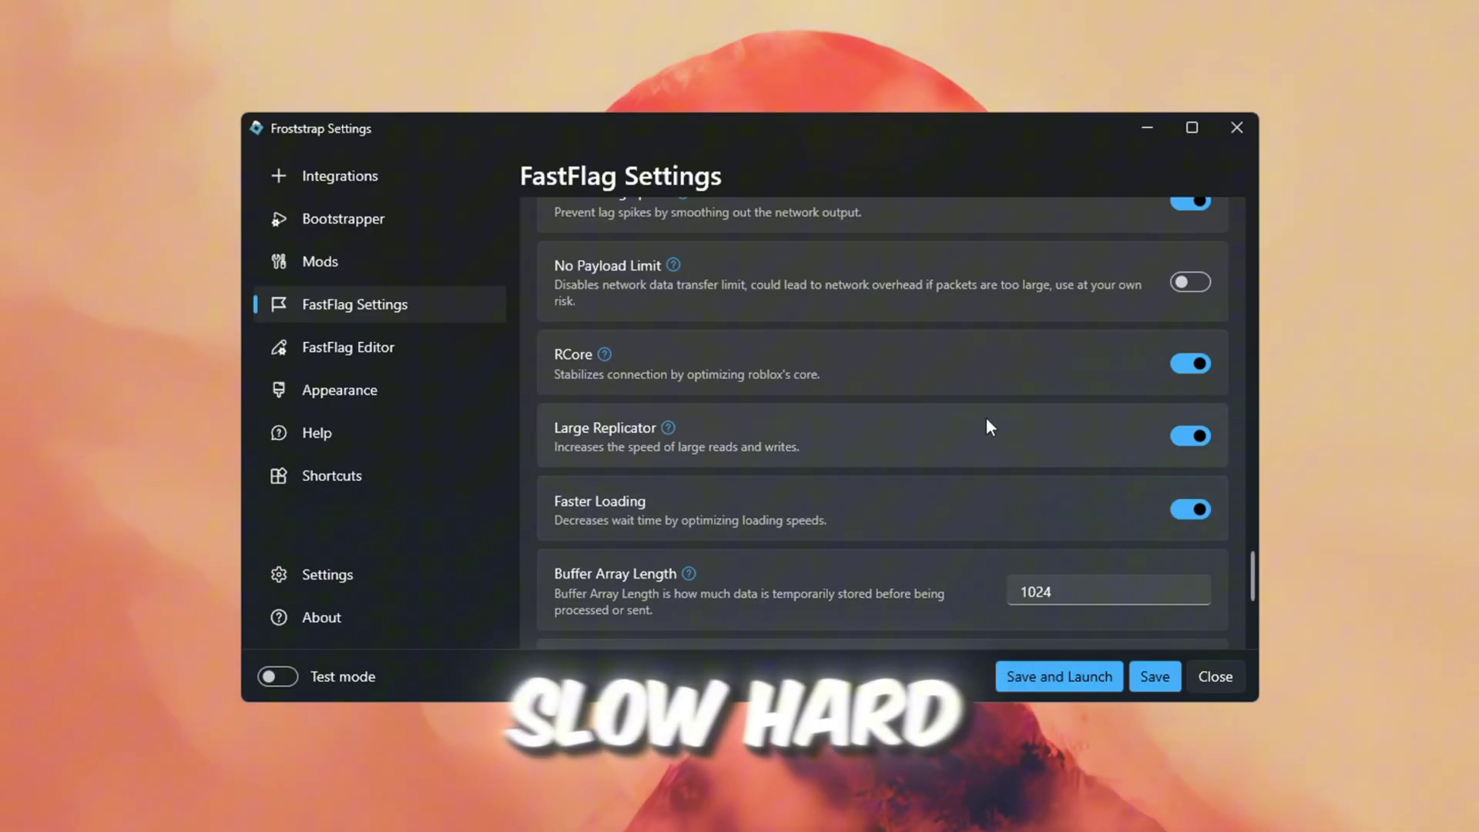
Change Buffer Array Length from 1024 to 1480
scroll(990, 428, up, 3)
scroll(847, 393, down, 5)
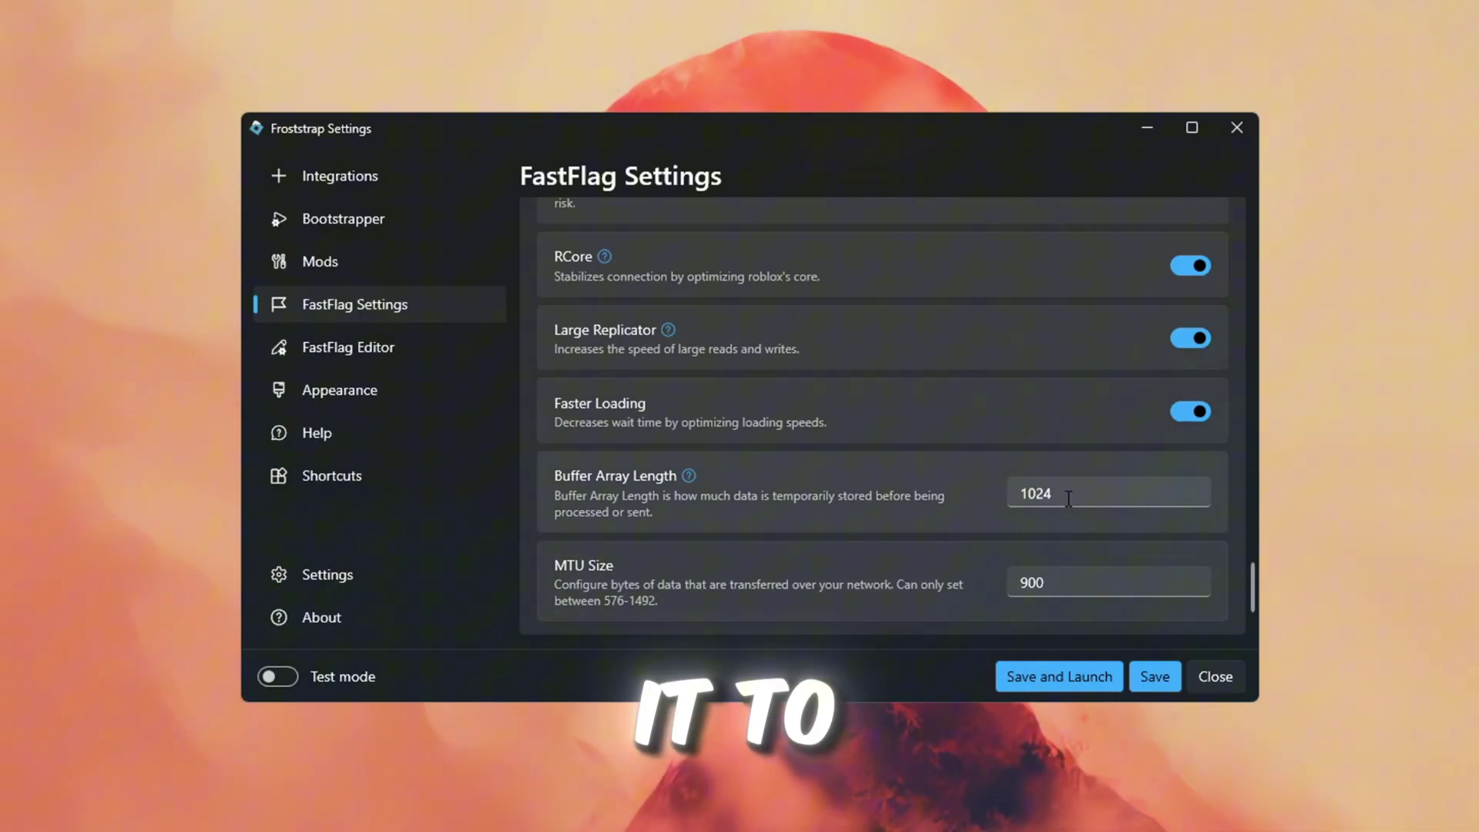
double_click(1068, 497)
text(1480)
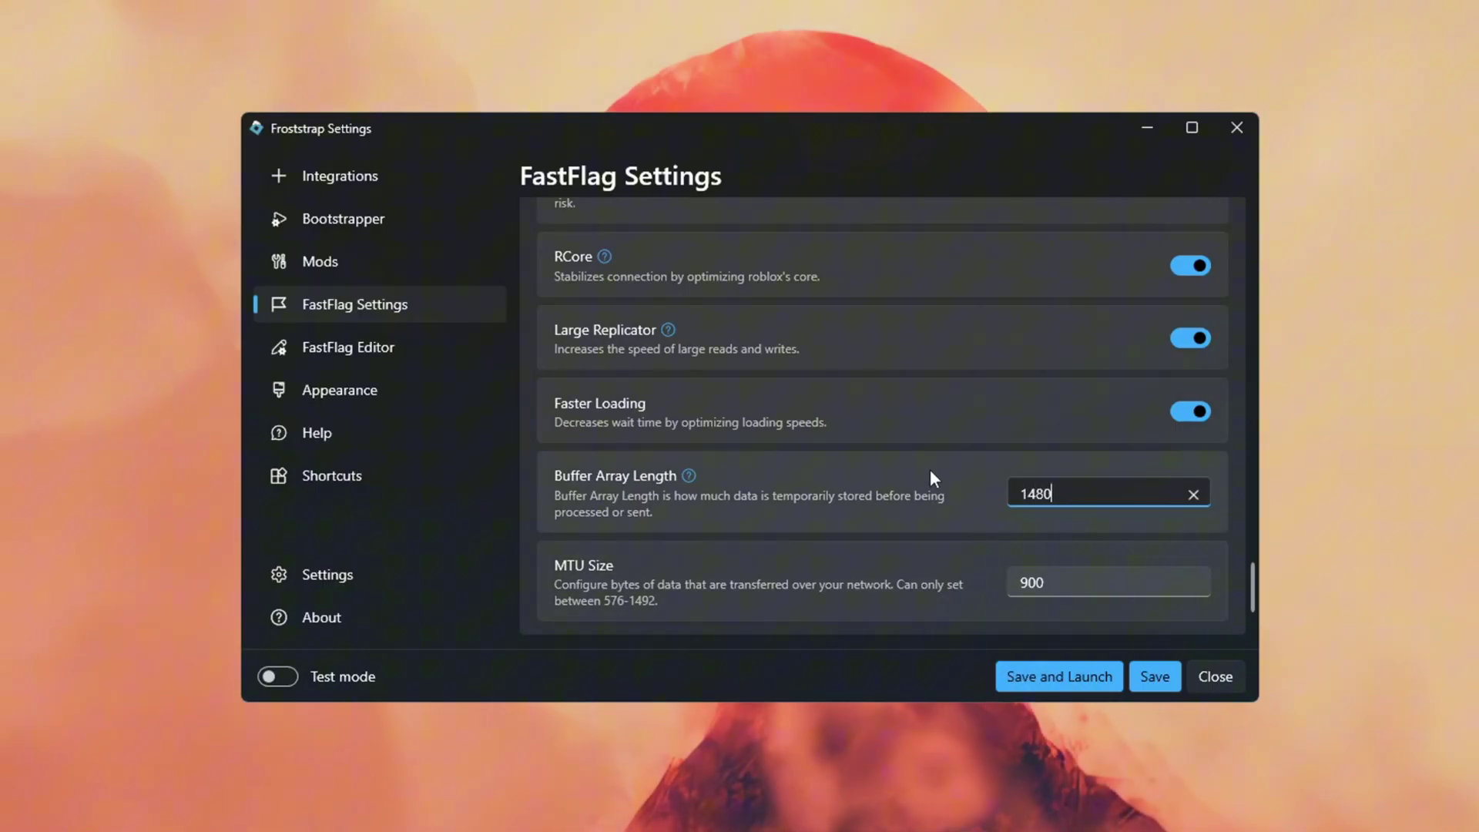
Open the FastFlag Editor's add-flag window on Import JSON, then bring up the FrostStrap folder
scroll(565, 586, down, 3)
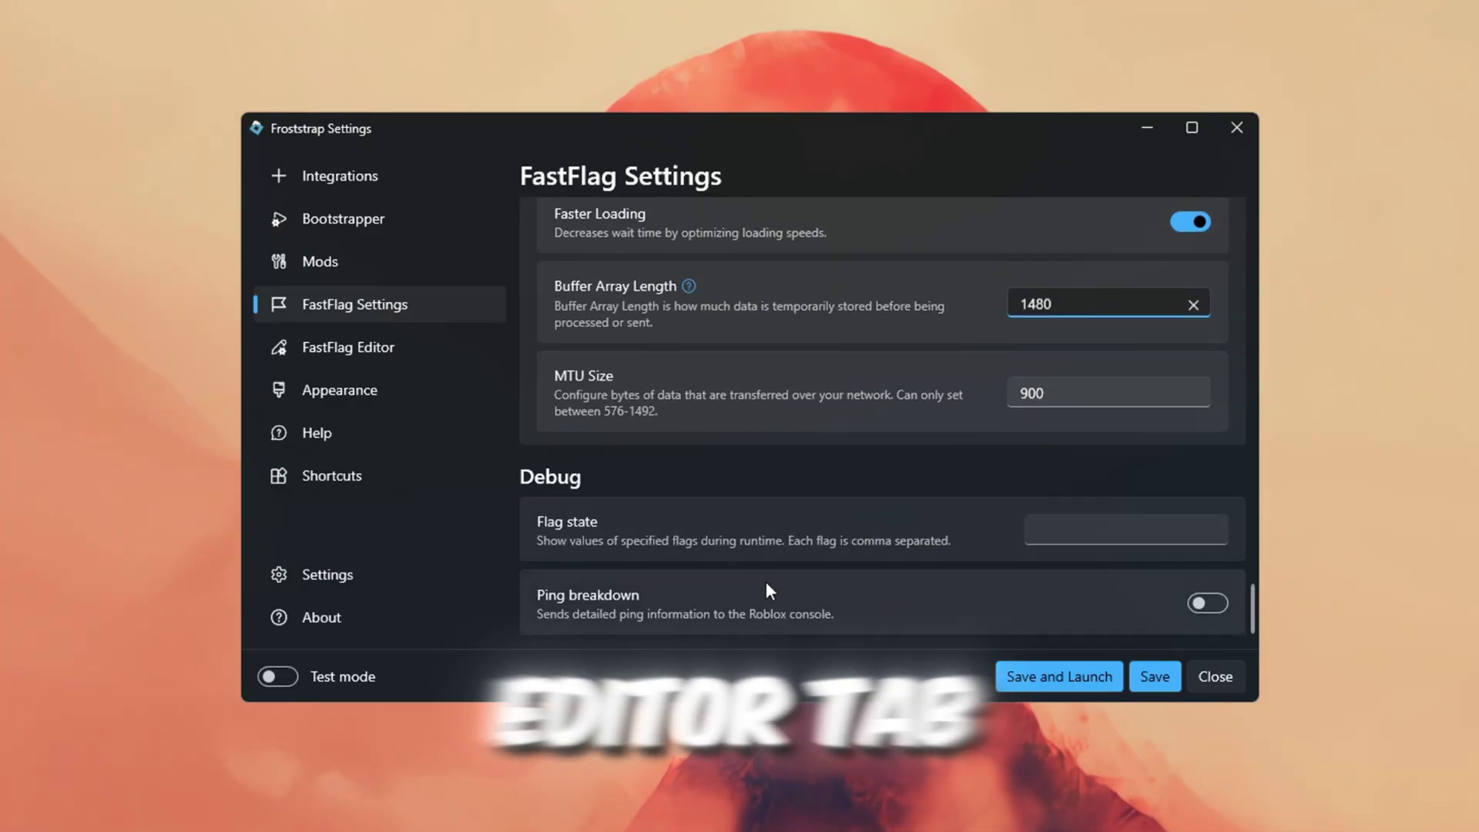
click(333, 356)
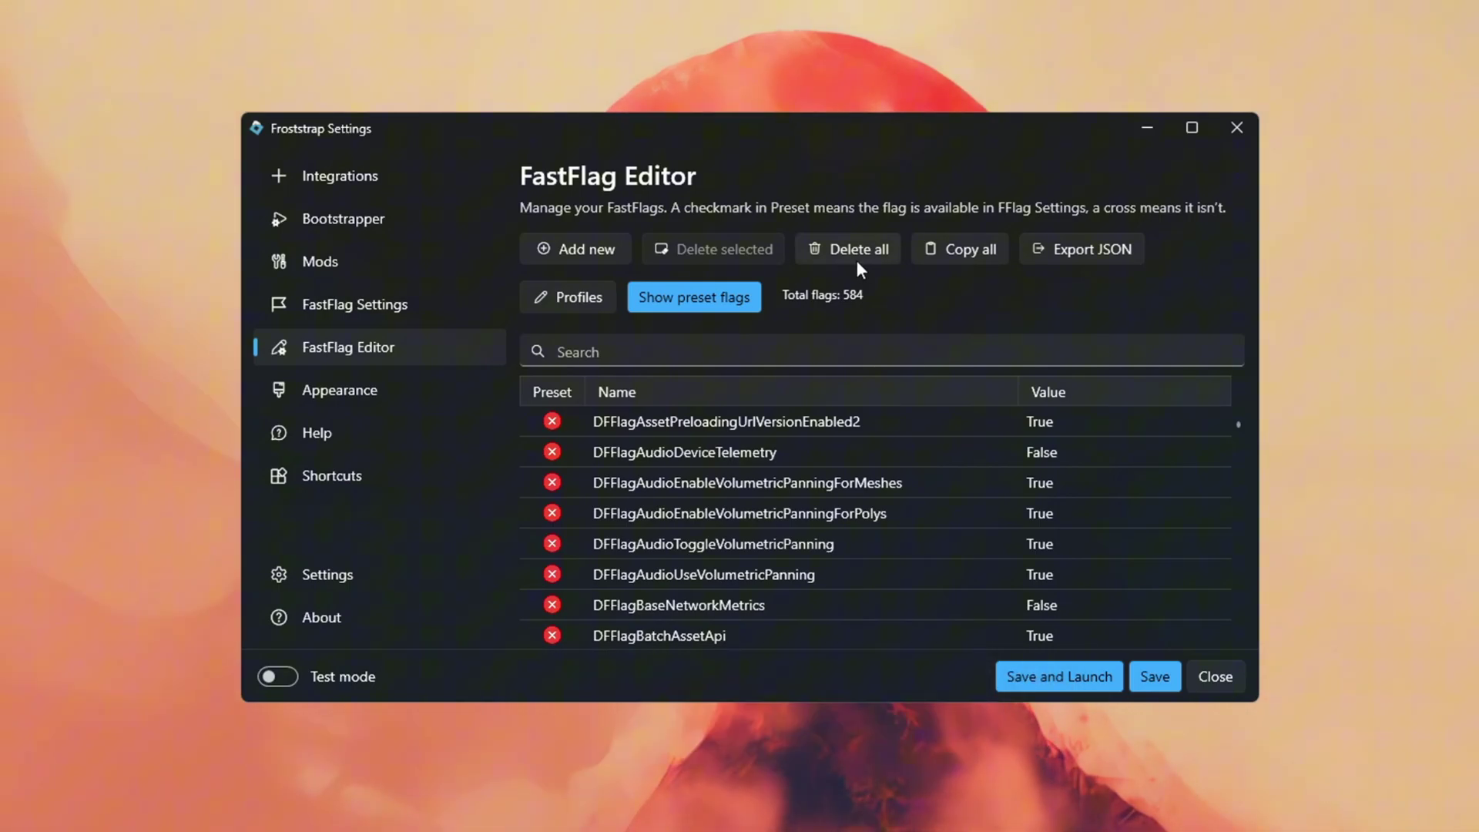
click(585, 253)
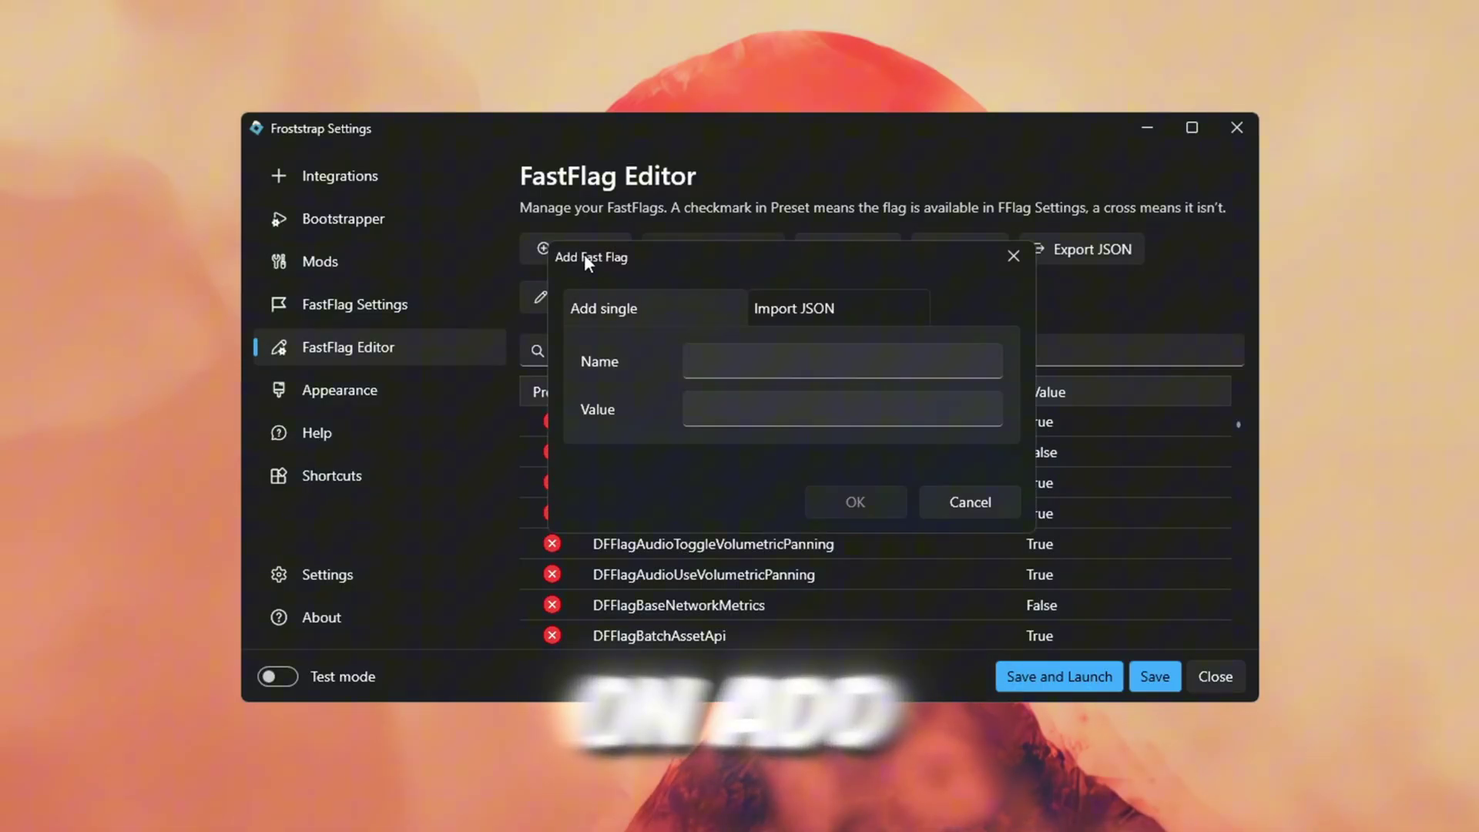
click(839, 312)
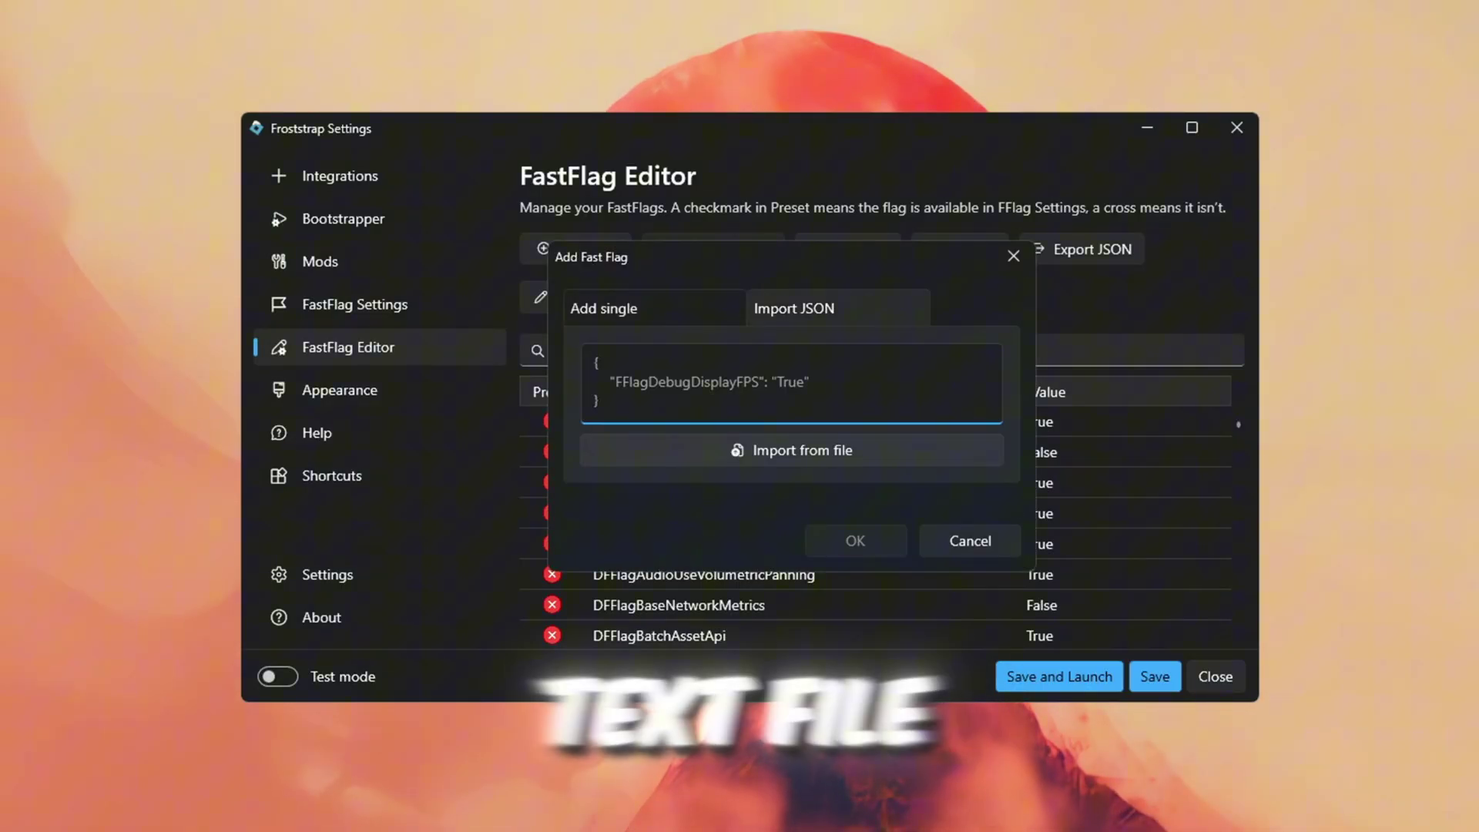
click(594, 821)
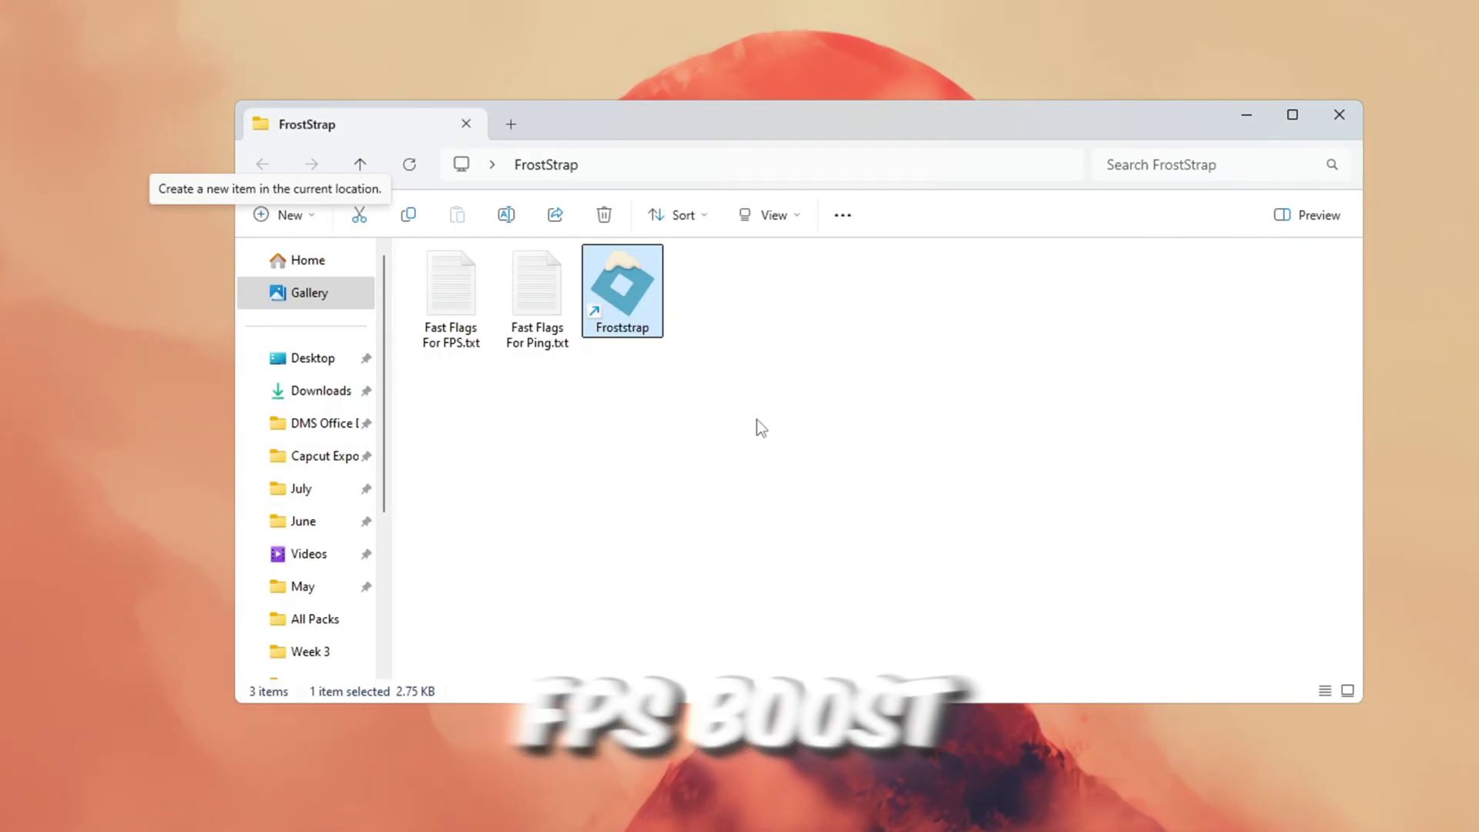
Open Fast Flags For FPS.txt and copy all of its JSON text
click(639, 389)
drag(406, 376, 578, 246)
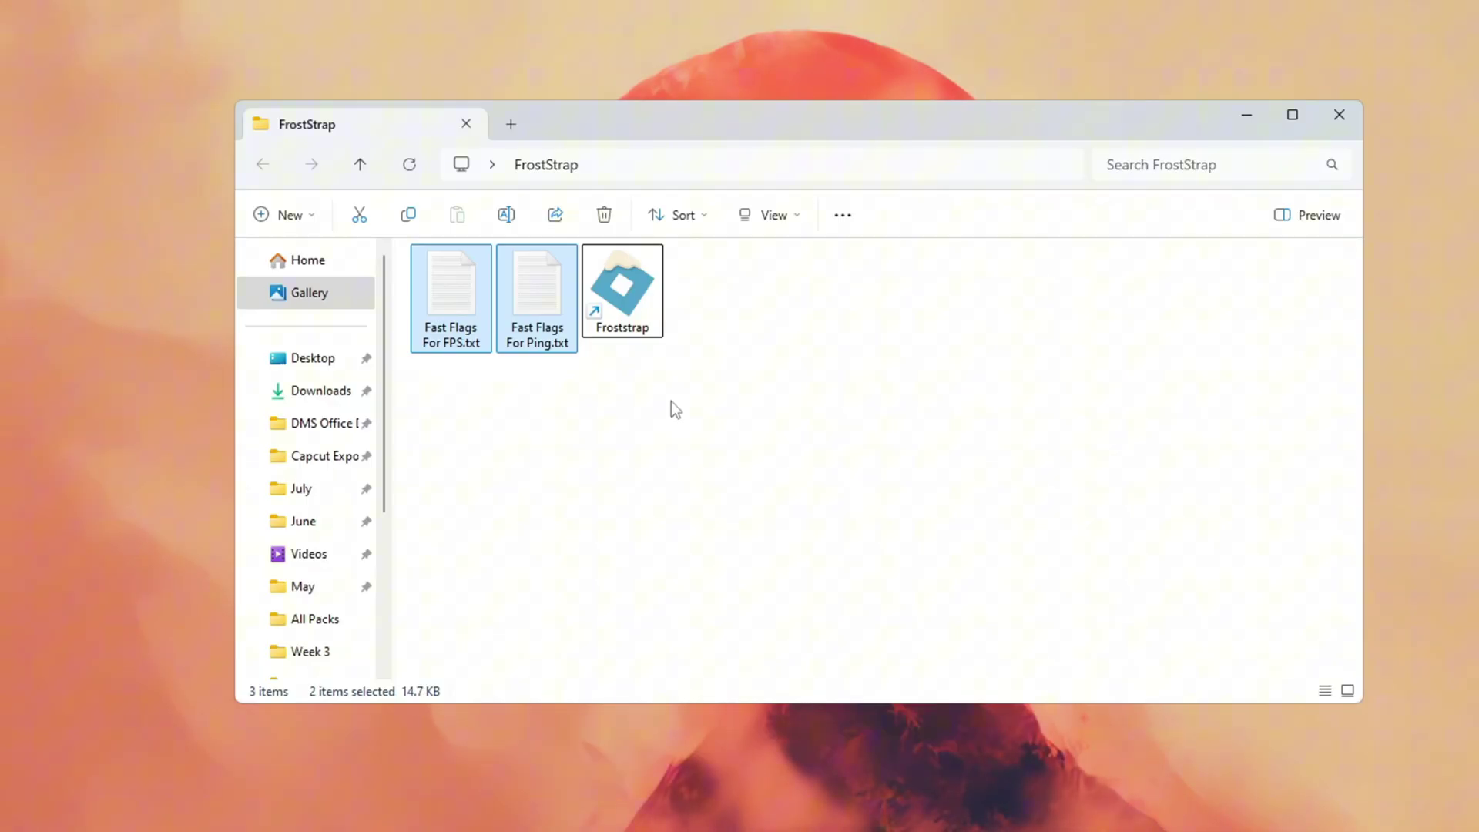
scroll(676, 465, up, 1)
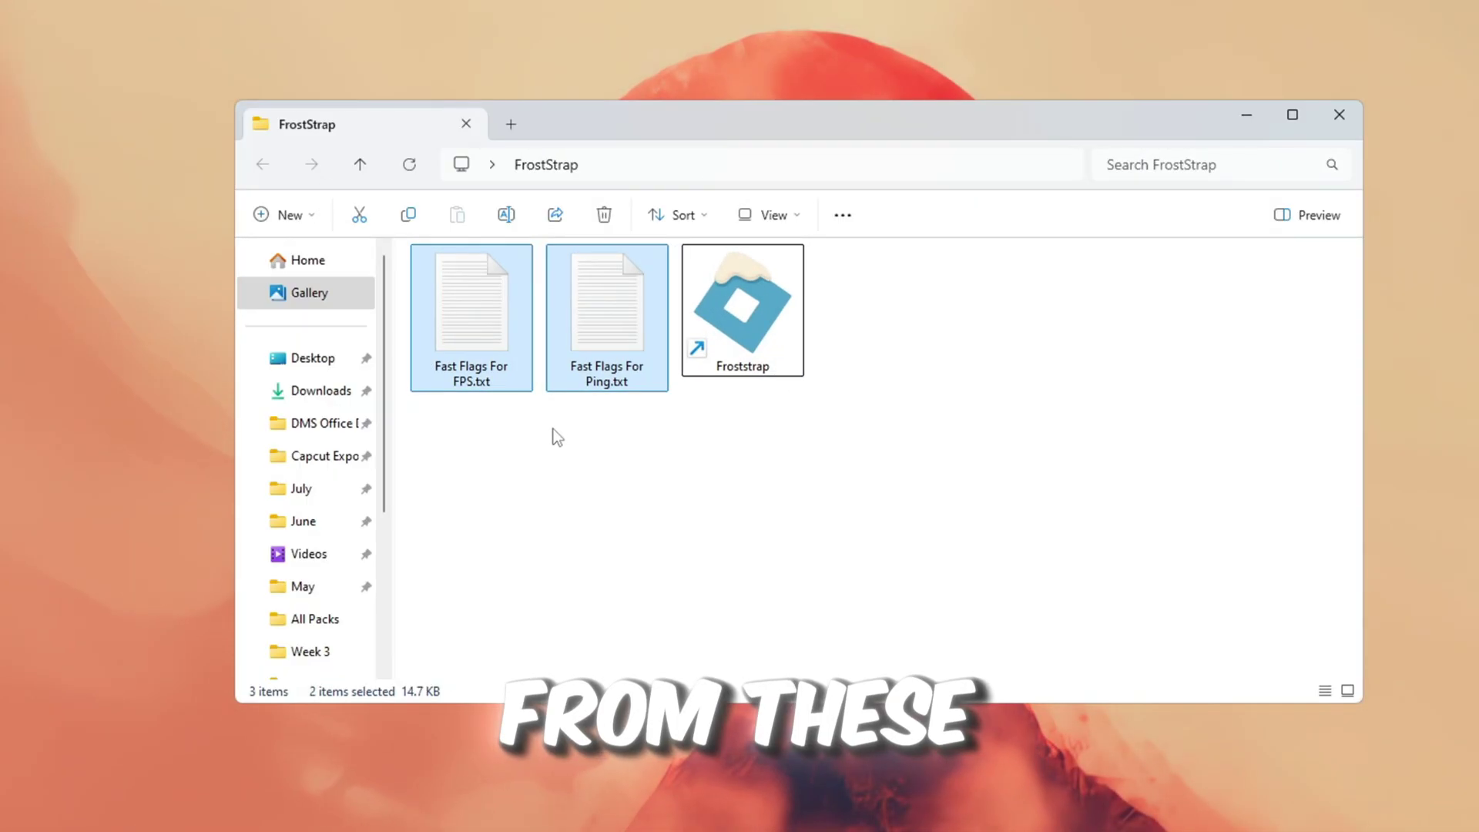
double_click(488, 330)
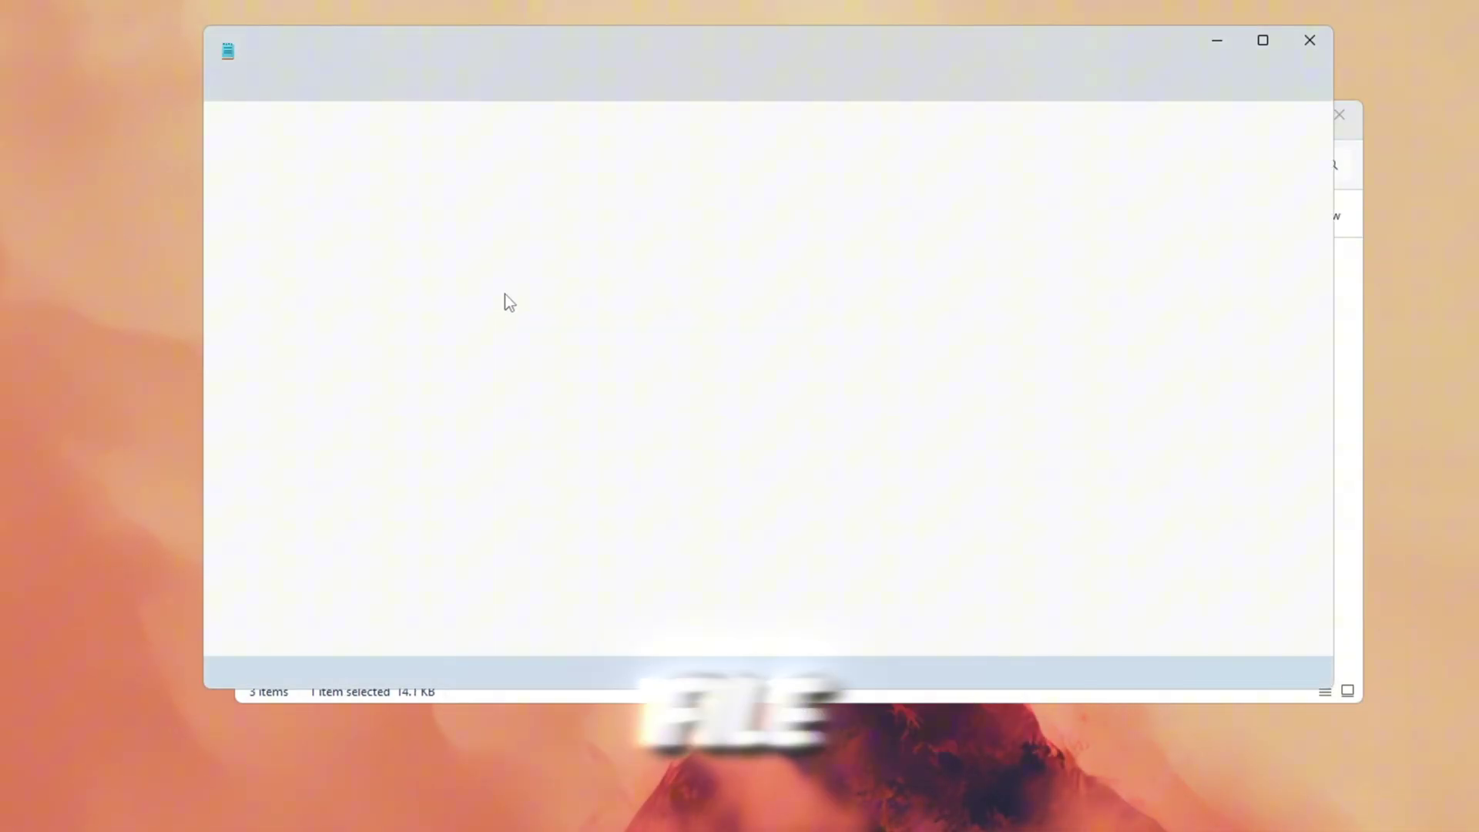
key(ctrl+a)
right_click(383, 202)
click(408, 304)
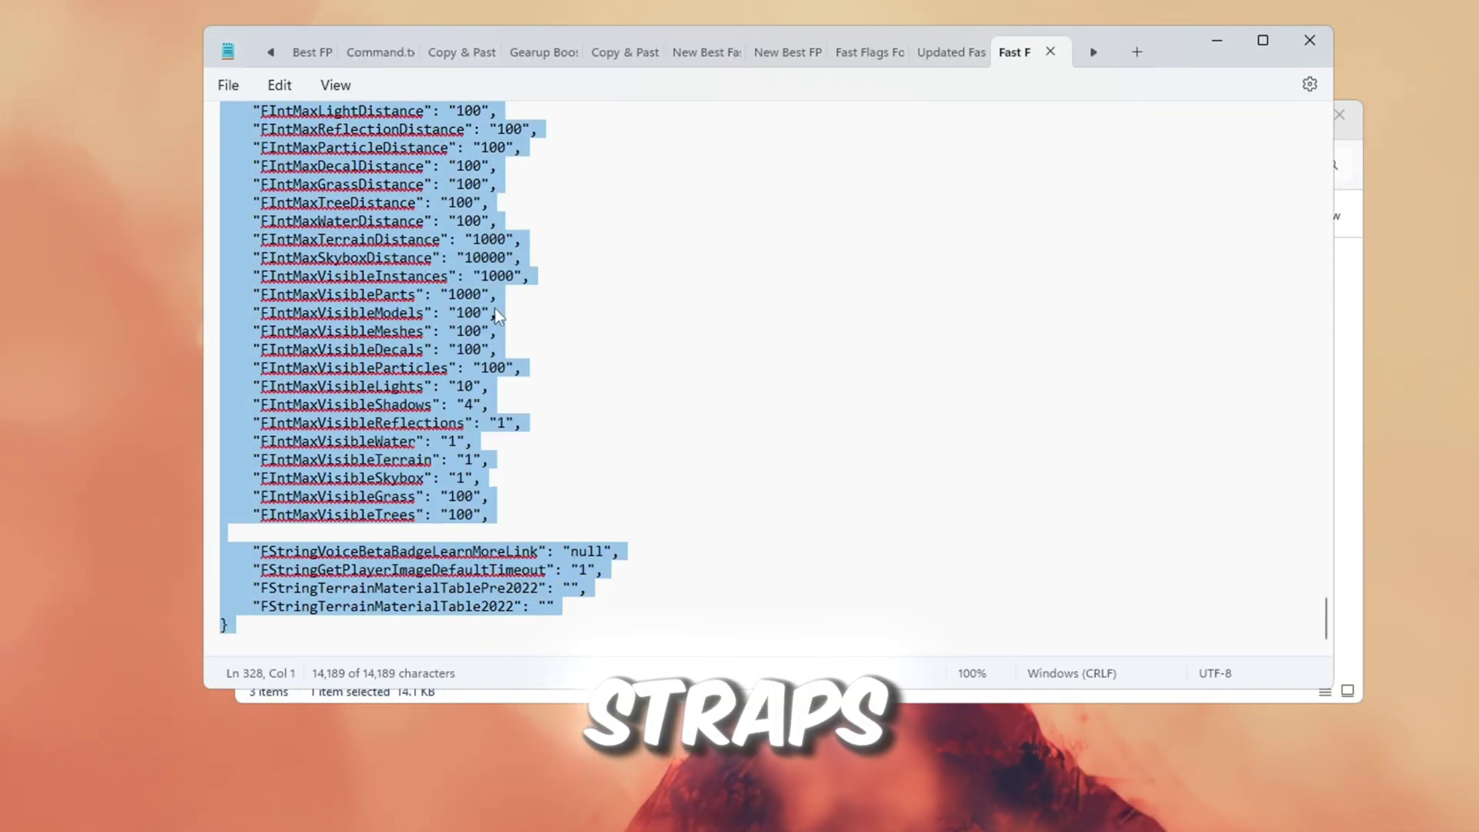
Paste the JSON into Froststrap's Import JSON box and confirm overwriting conflicting flags
click(1218, 44)
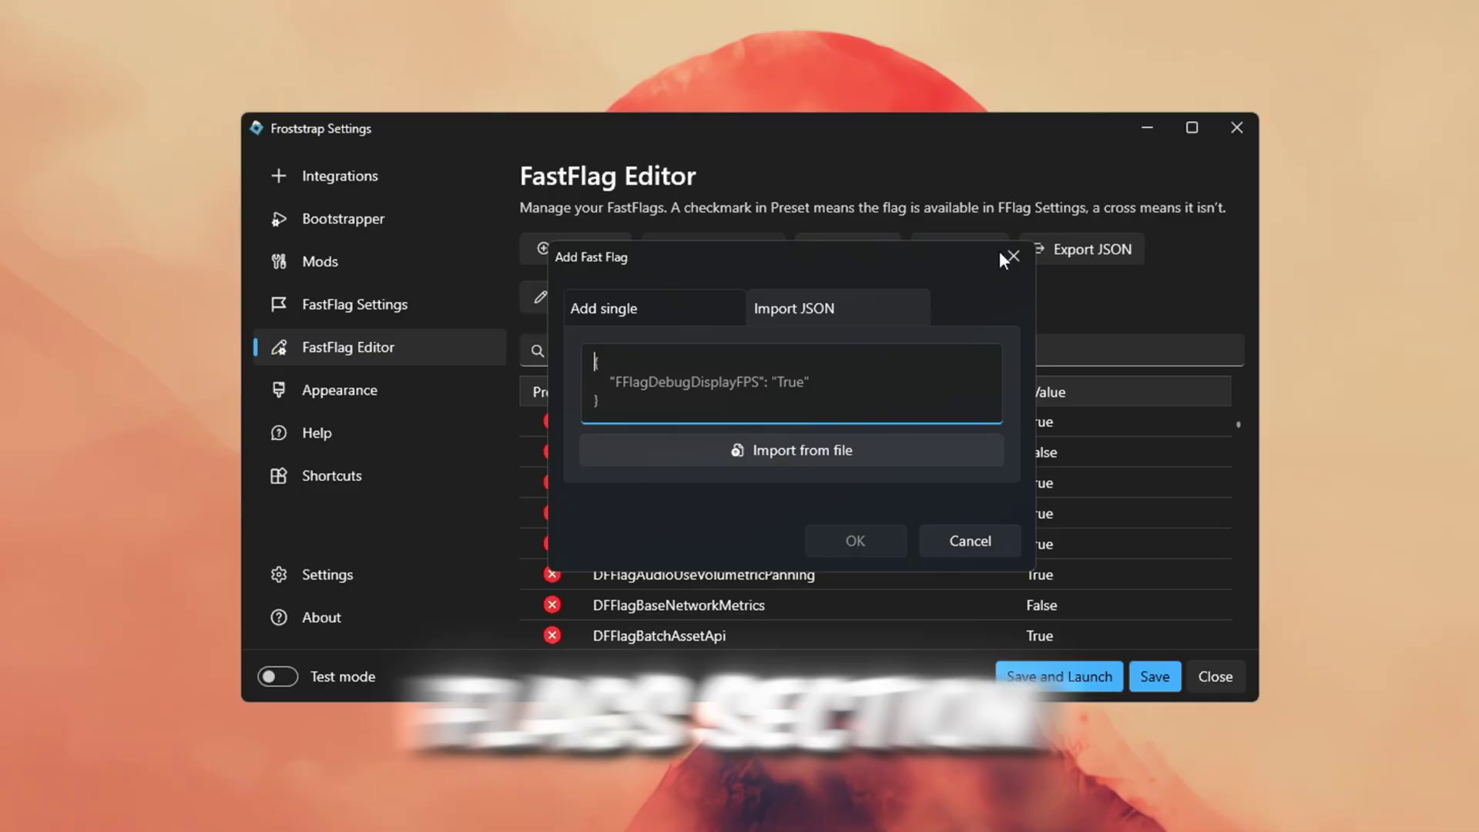
key(ctrl+v)
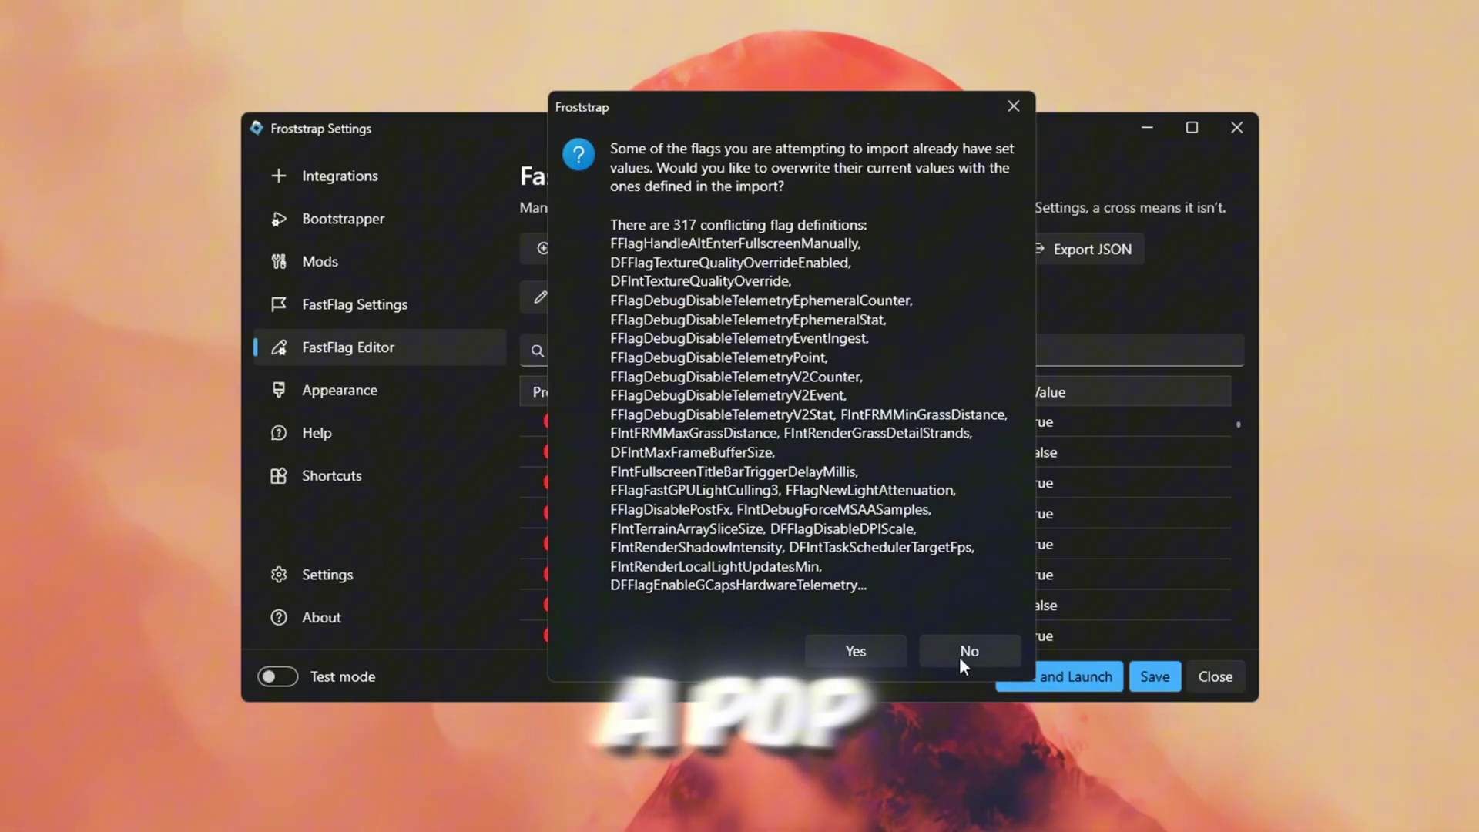
click(854, 654)
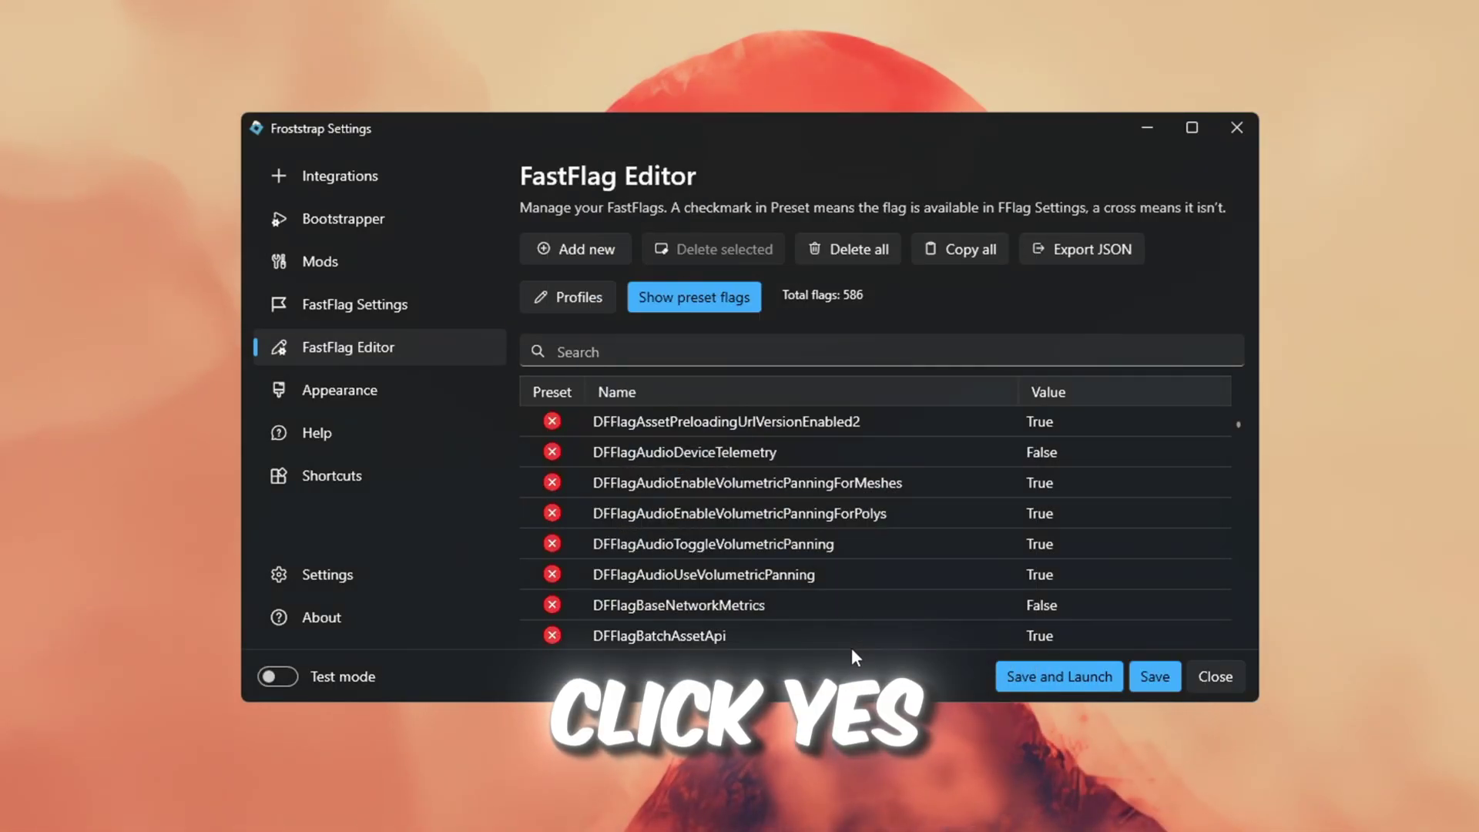
In Appearance, switch the Global Theme to Orange, then back to Classic Dark
click(336, 391)
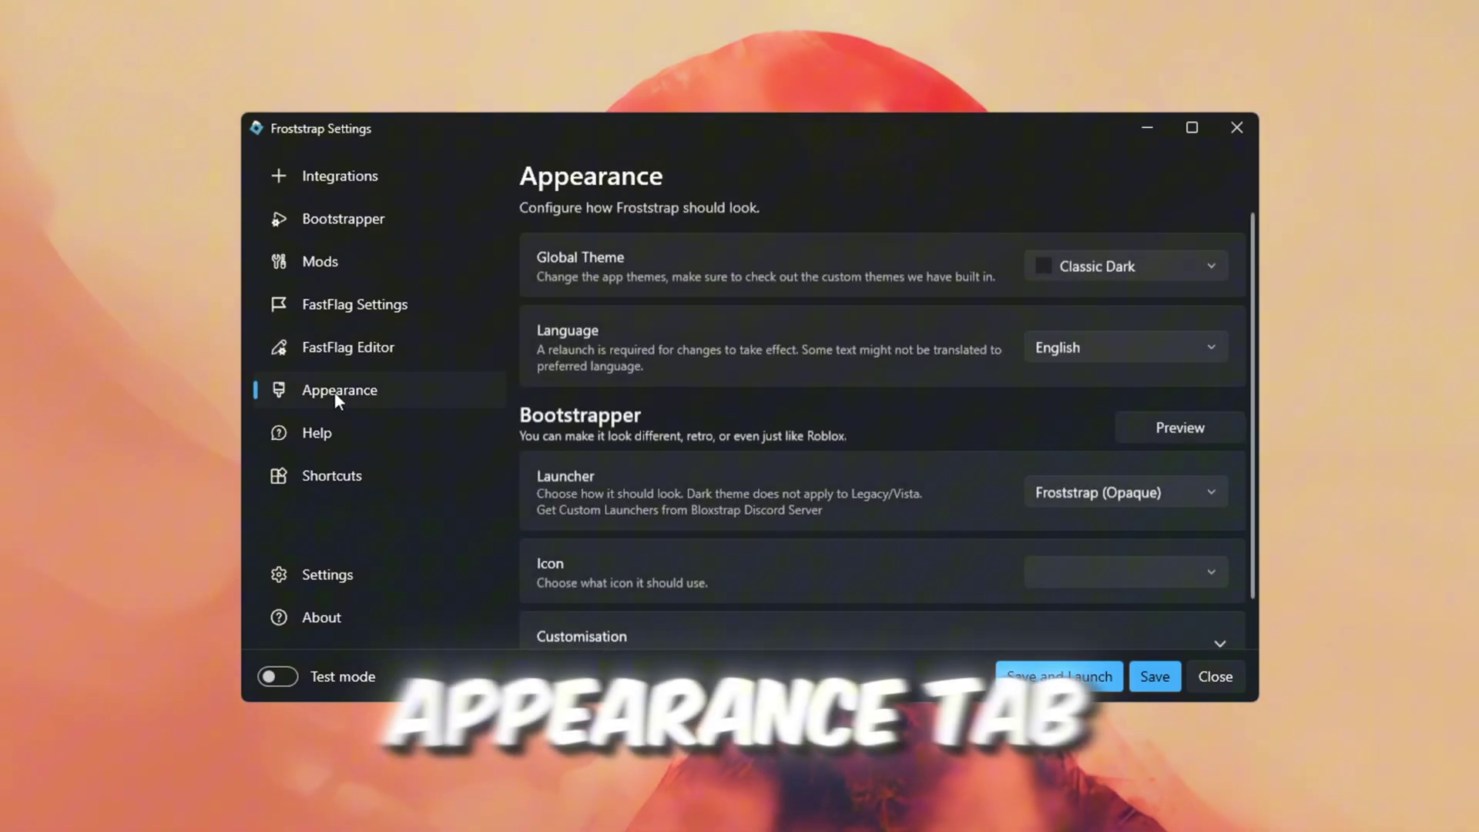
click(1121, 266)
click(1059, 349)
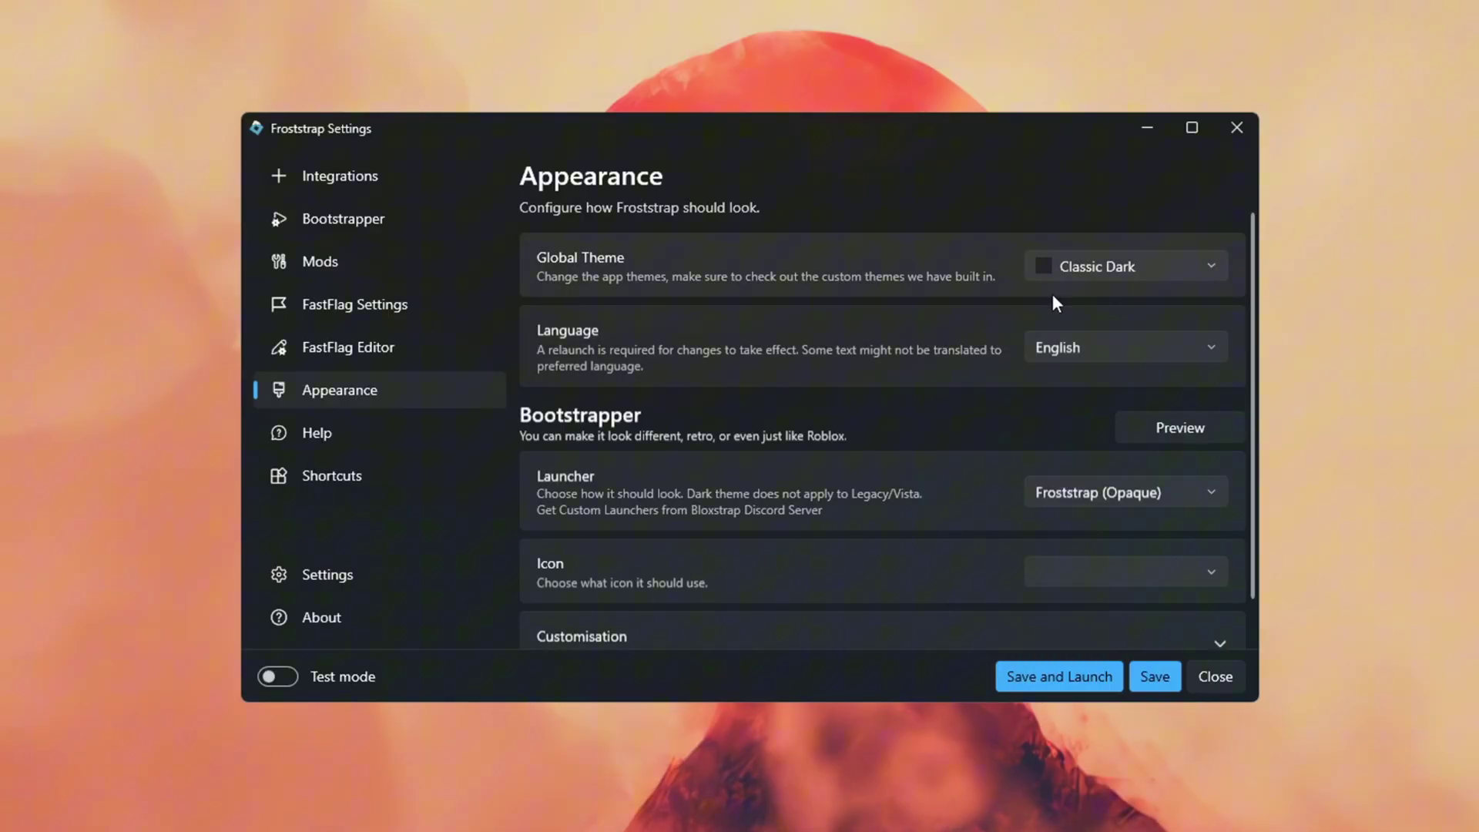
click(1156, 268)
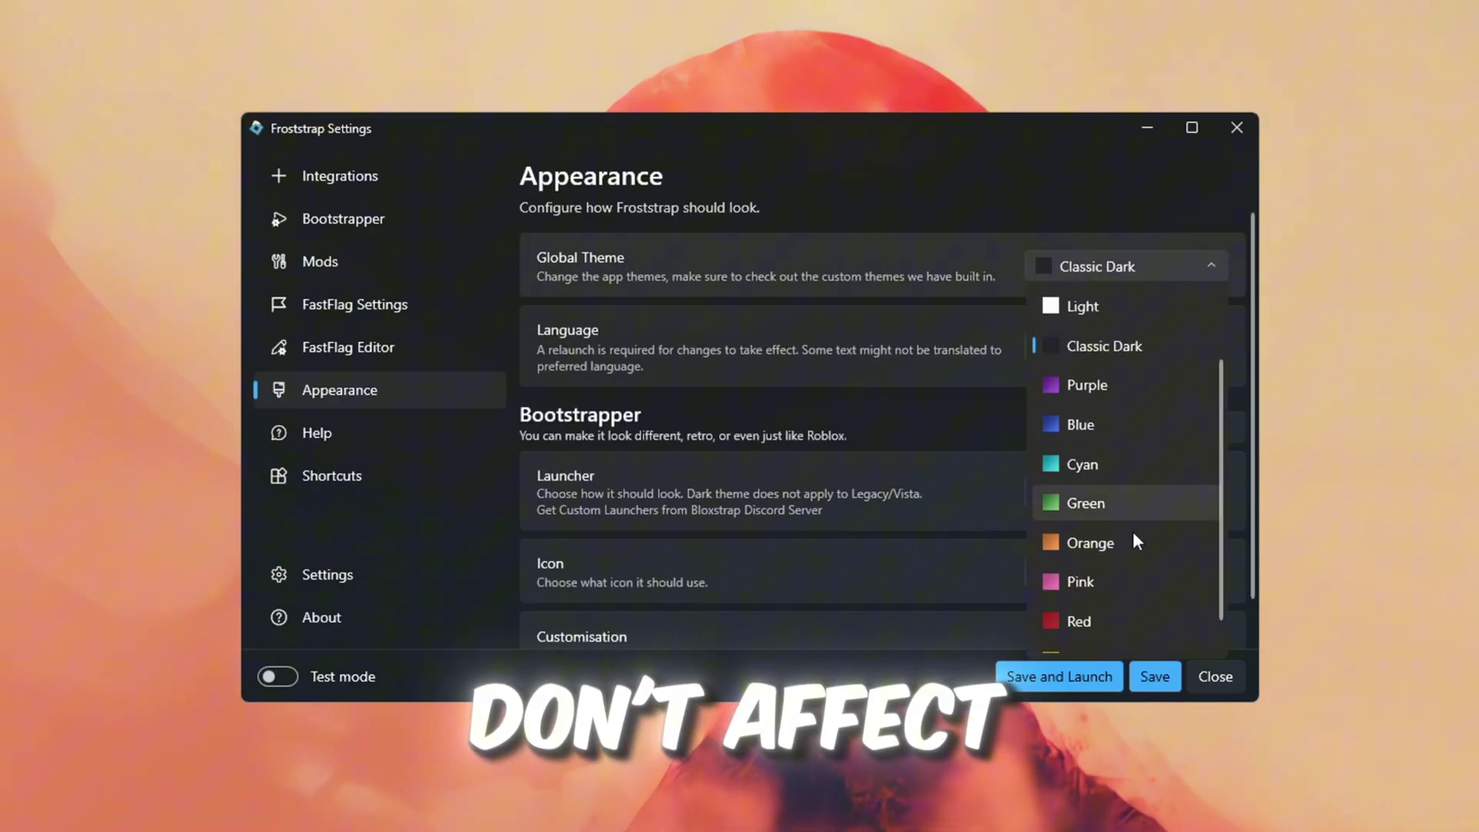
click(1136, 544)
click(1149, 266)
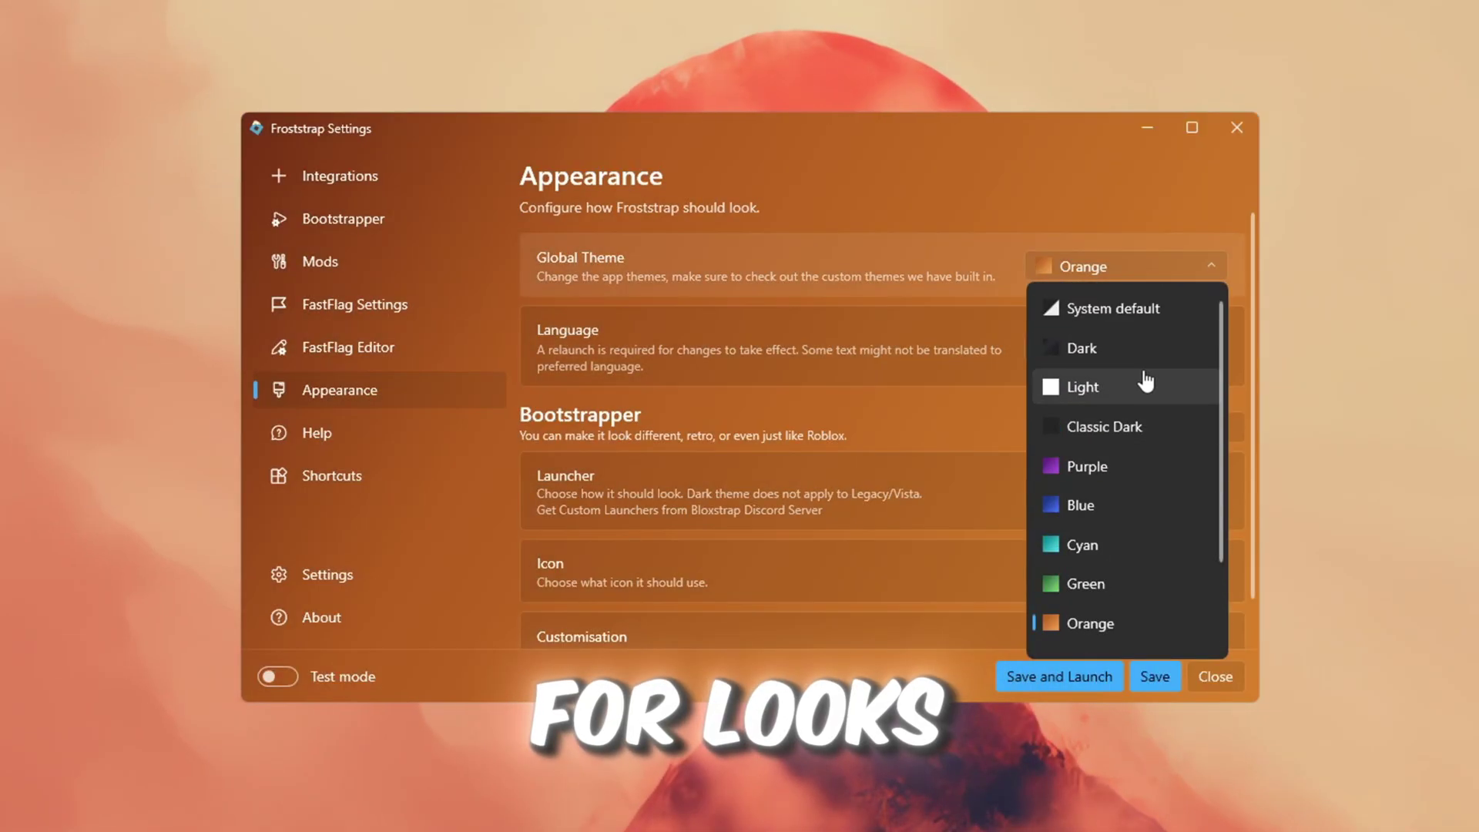
click(1146, 436)
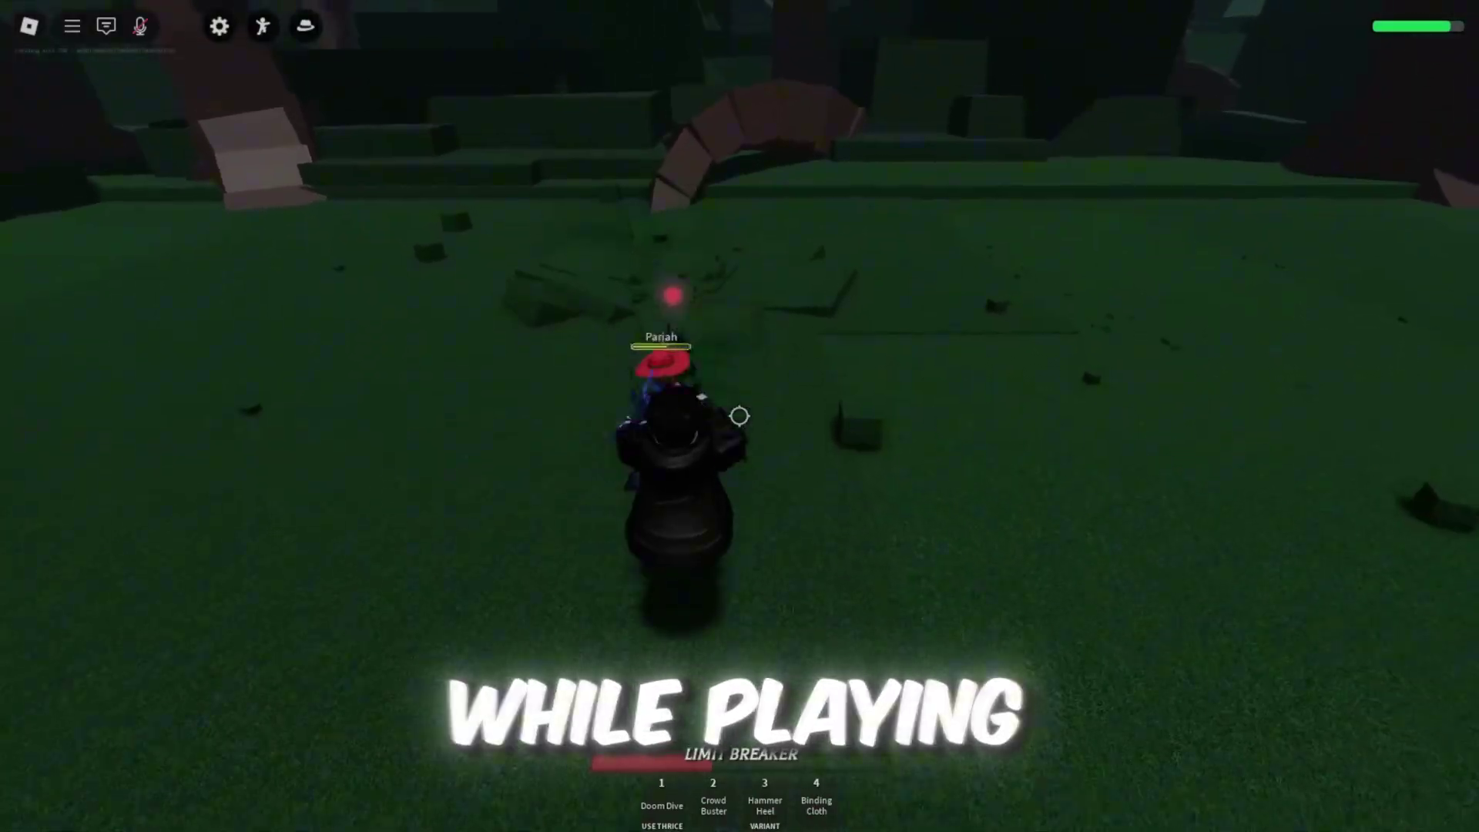
Hit the opponent with Binding Cloth (4), a shockwave (2) and close-range strikes
key(4)
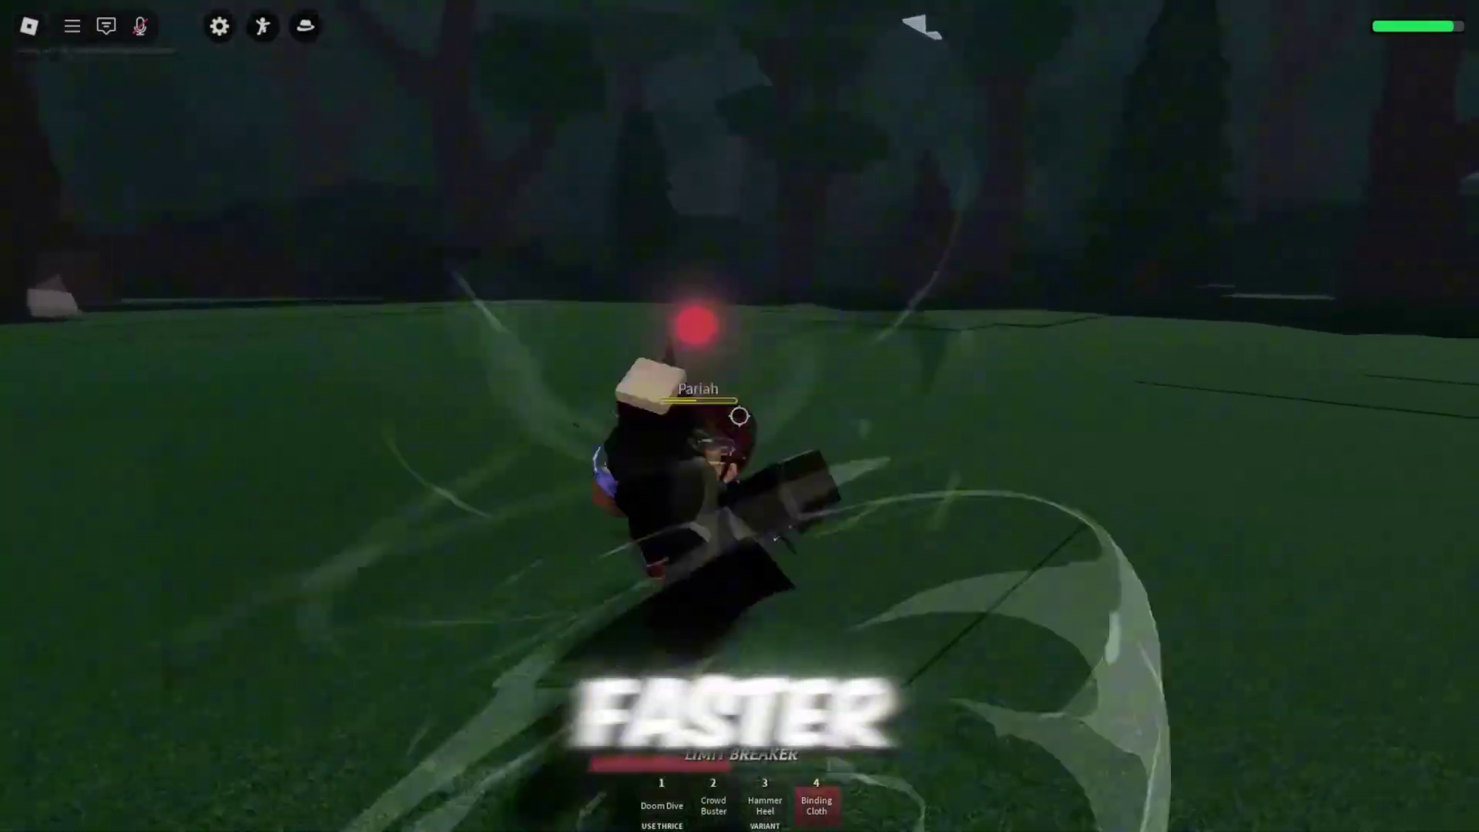
key(2)
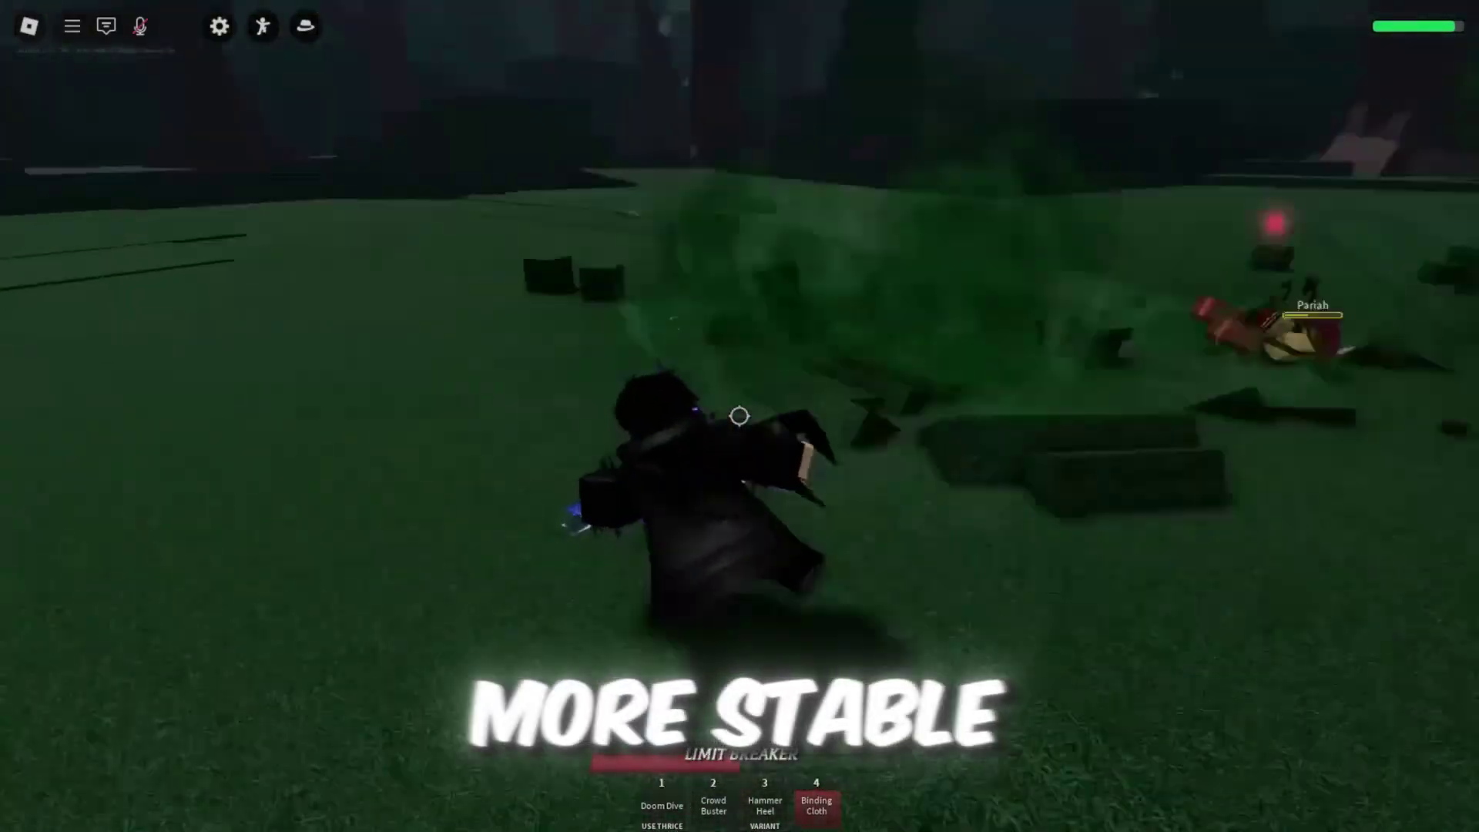
key(w)
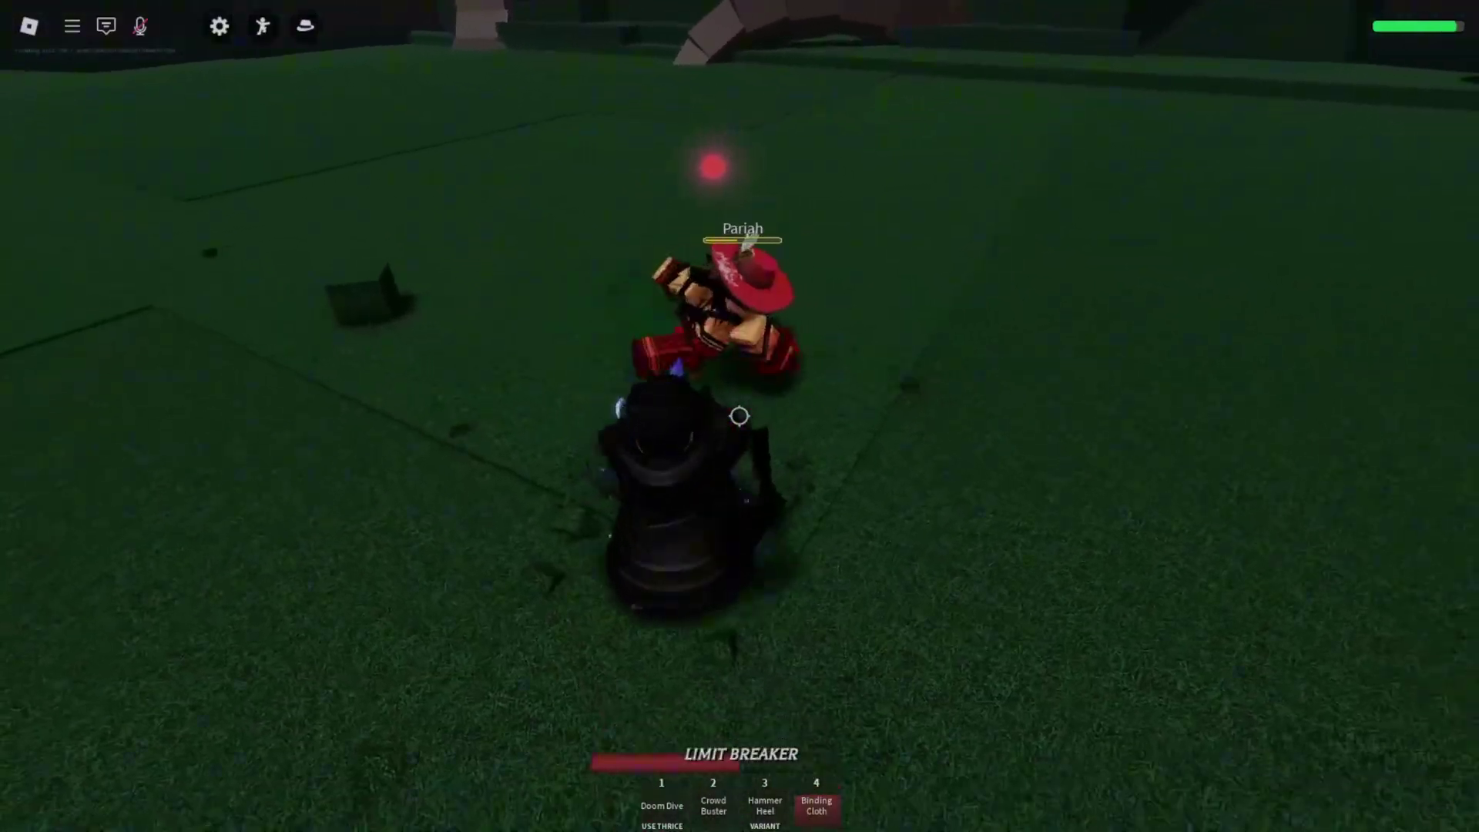
click(739, 416)
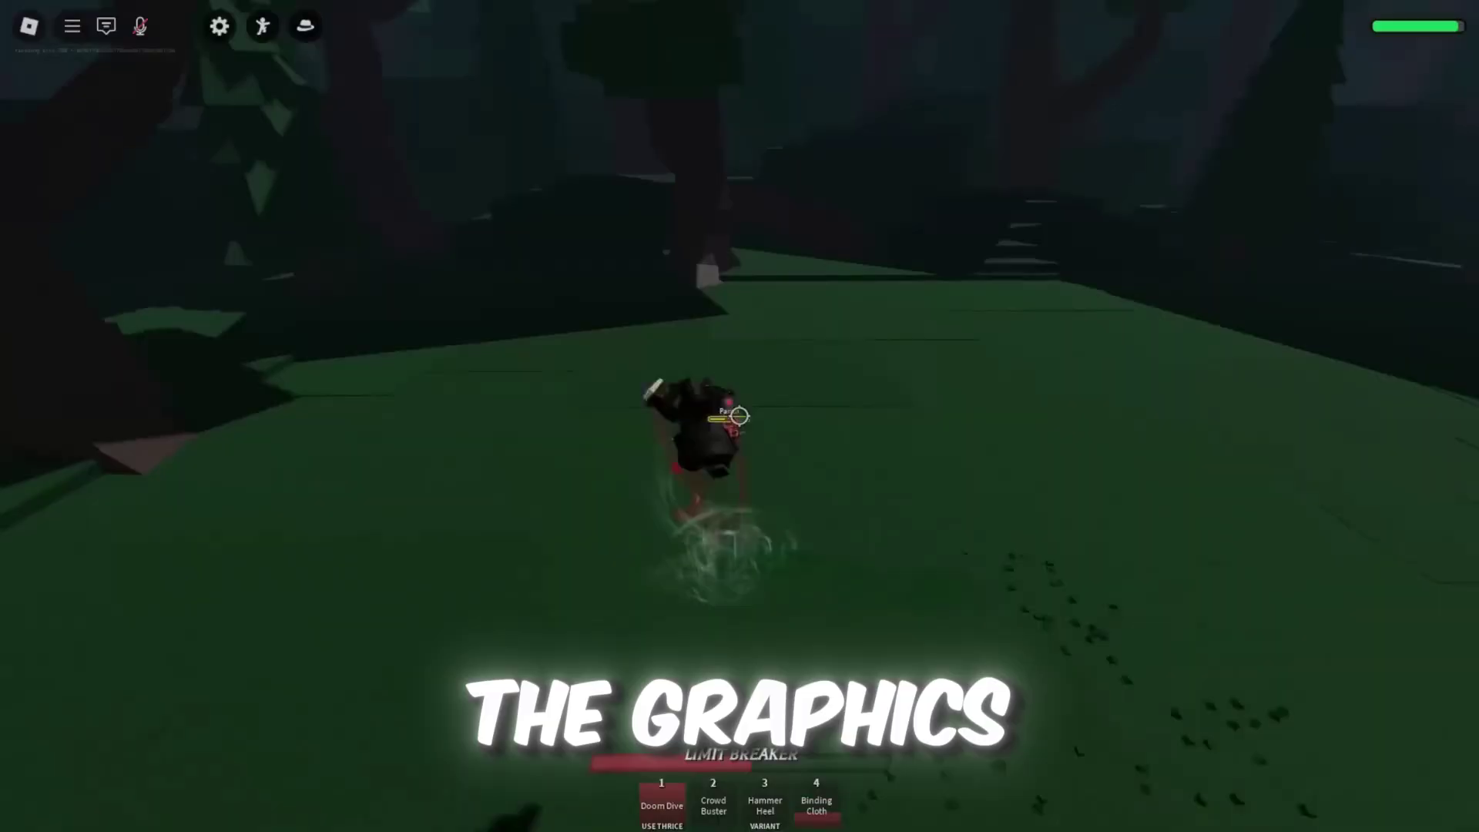
key(w)
click(739, 416)
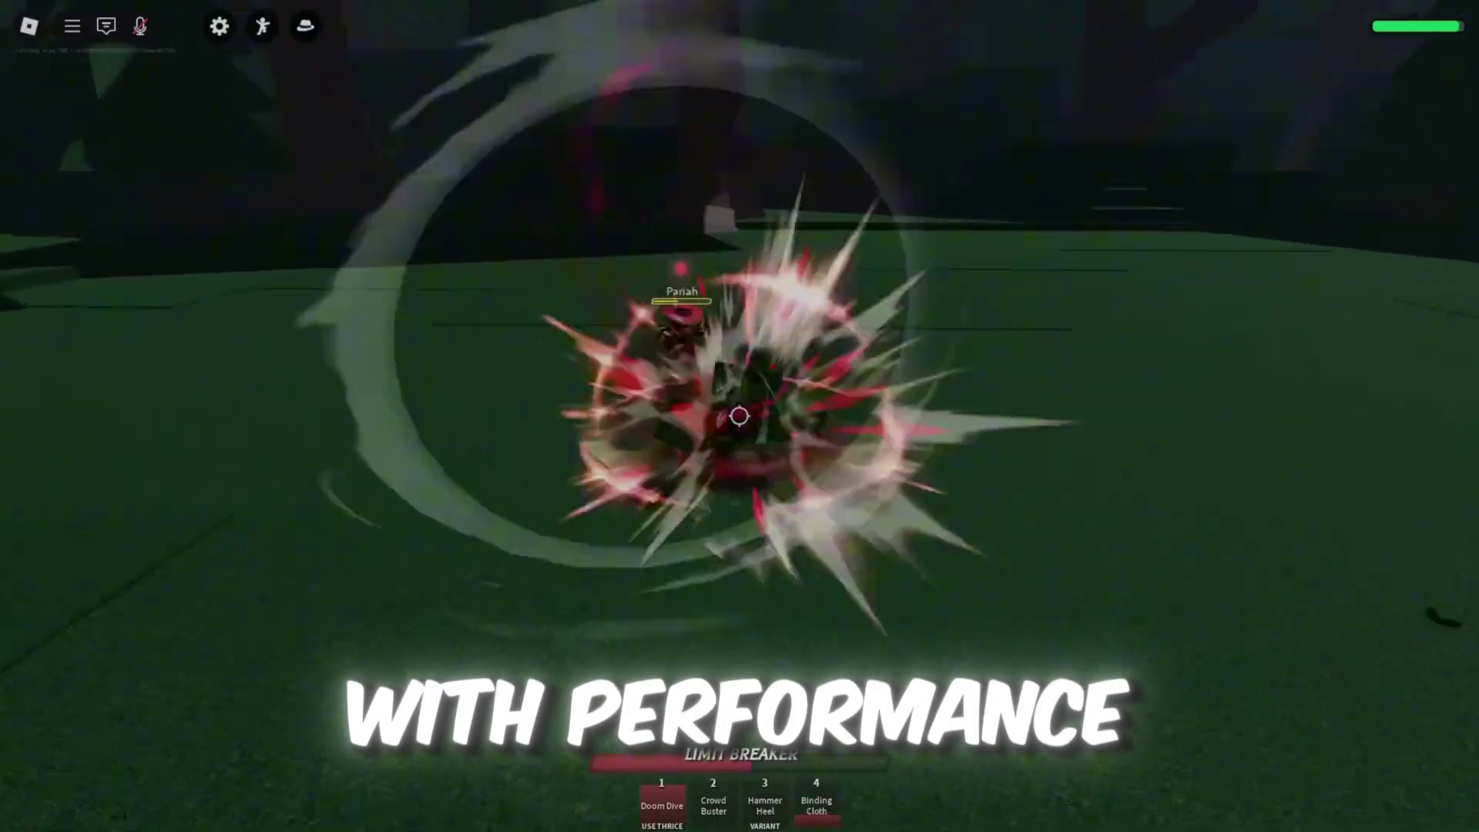
Keep attacking, then finish with Hammer Heel (3) and Doom Dive (1)
key(w)
key(w)
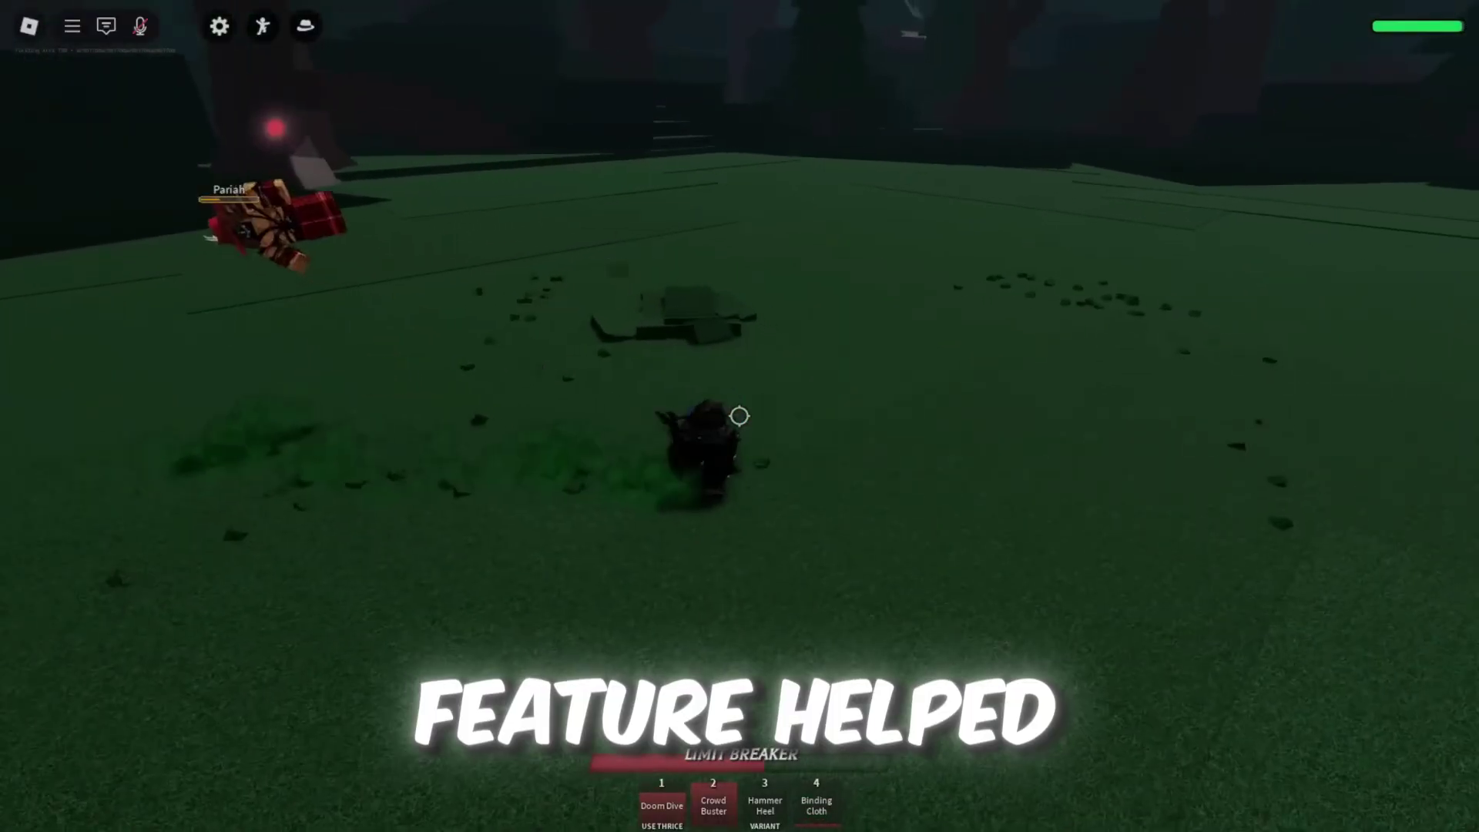
key(w)
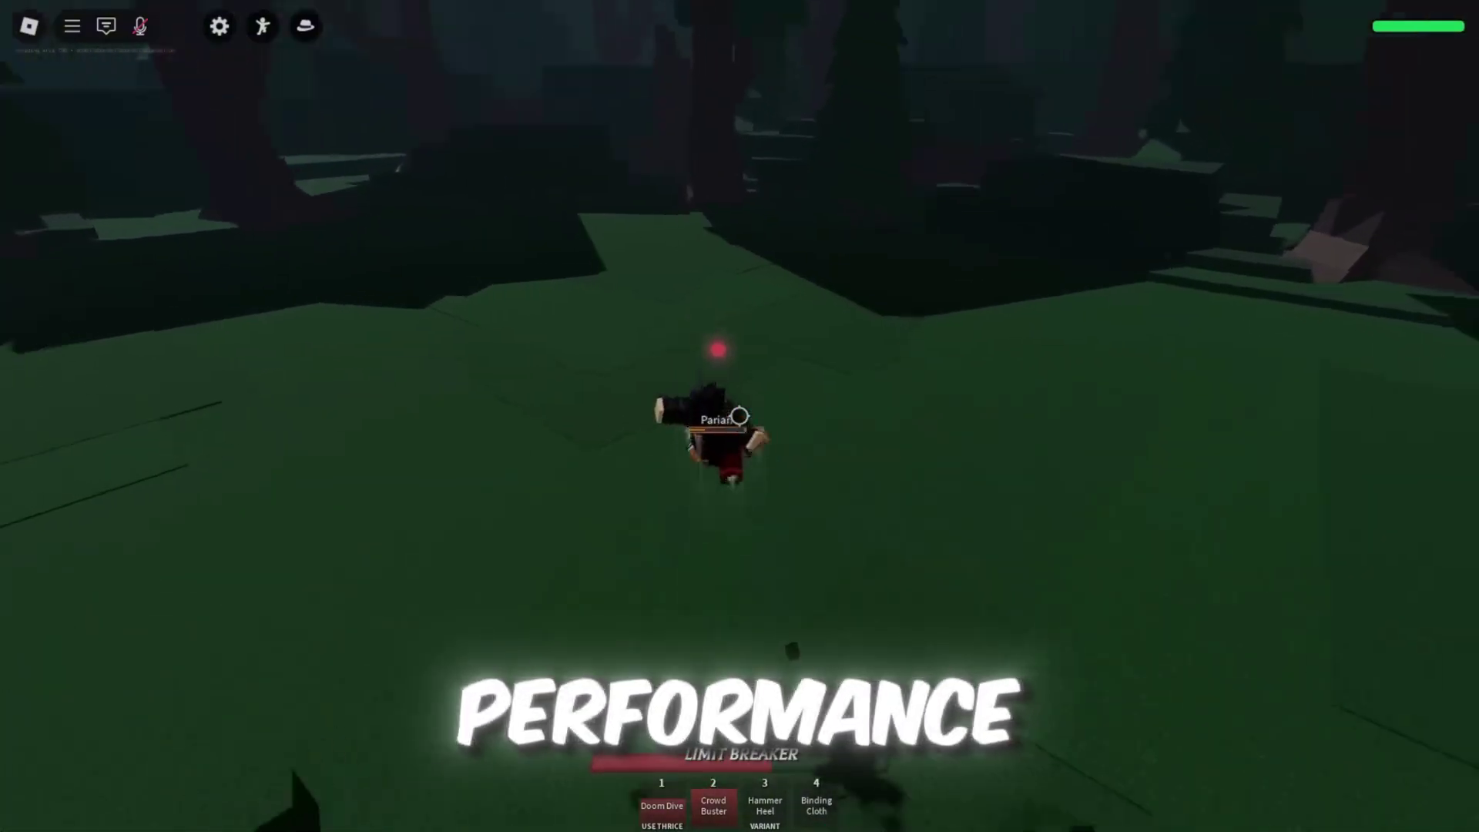
click(739, 416)
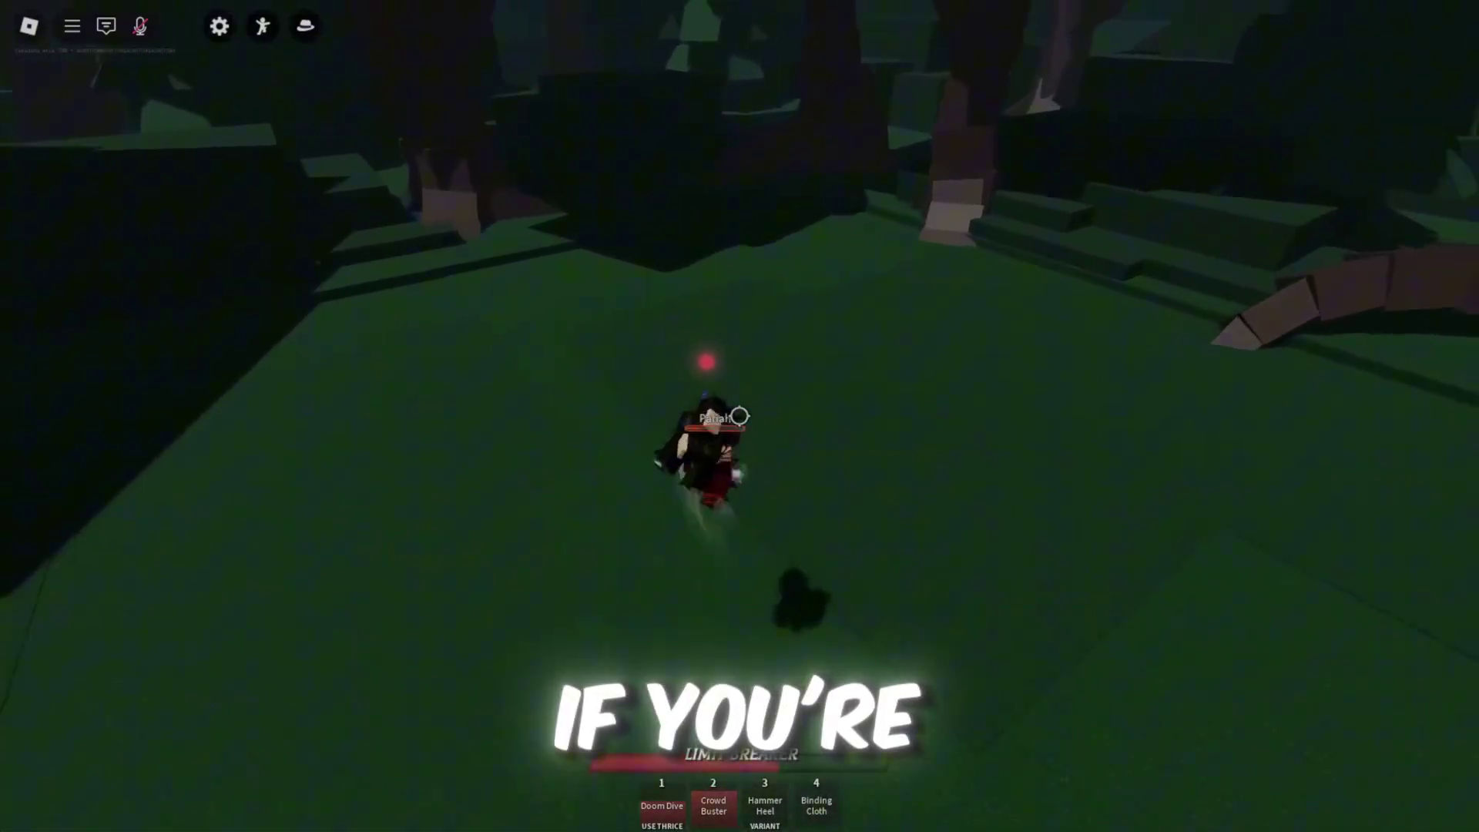
click(739, 416)
key(3)
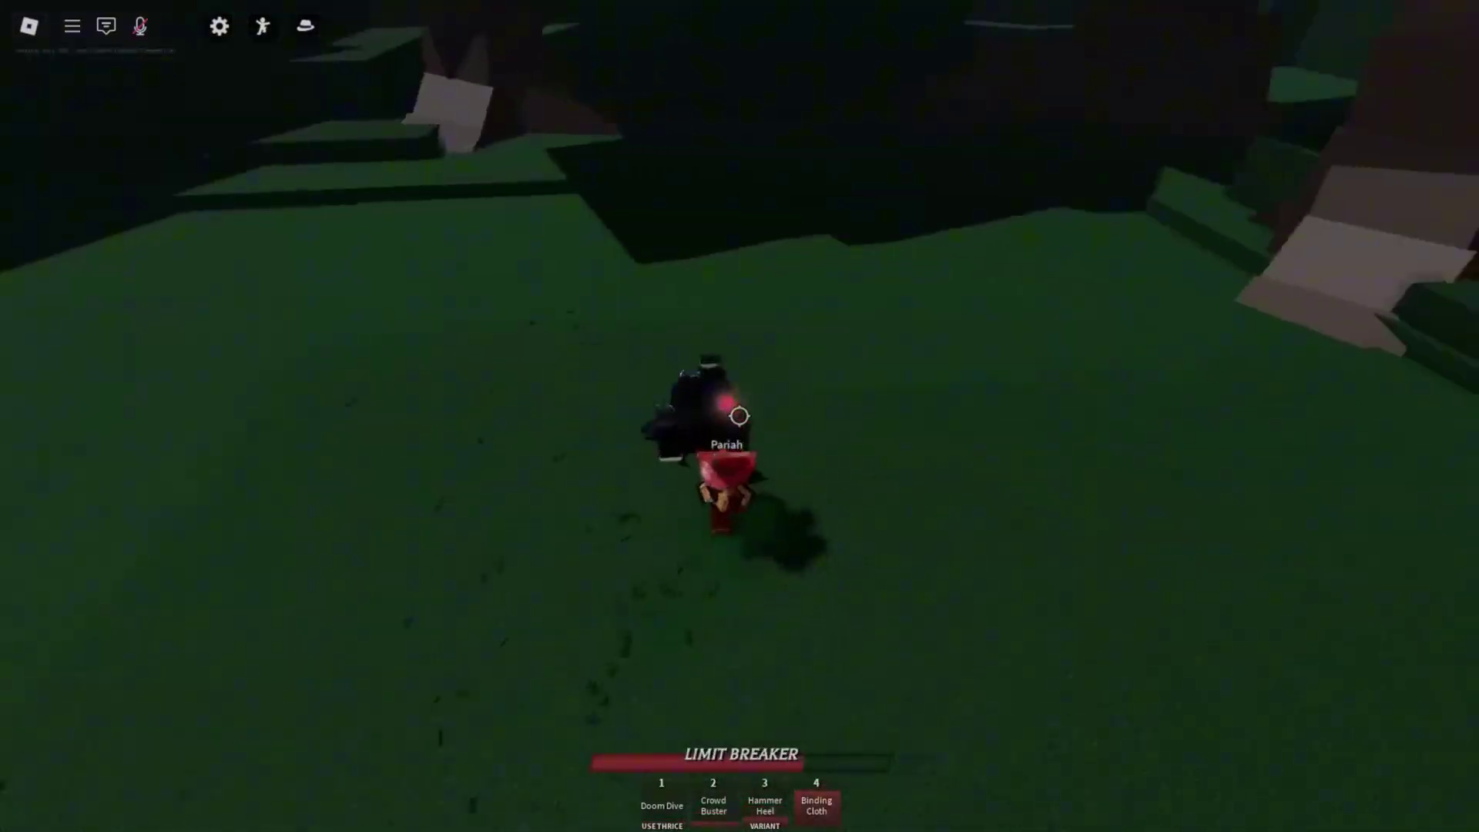
key(1)
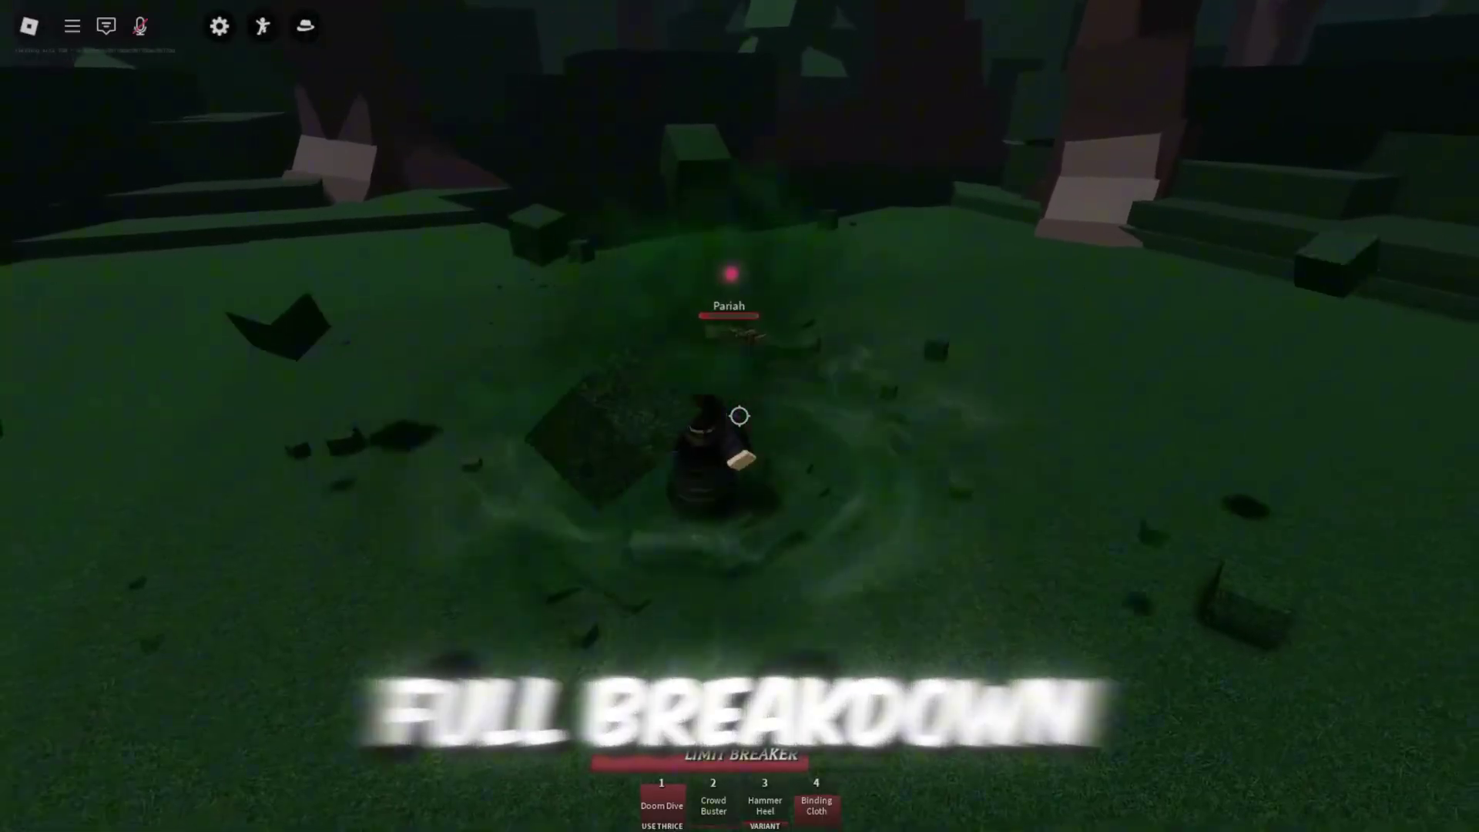